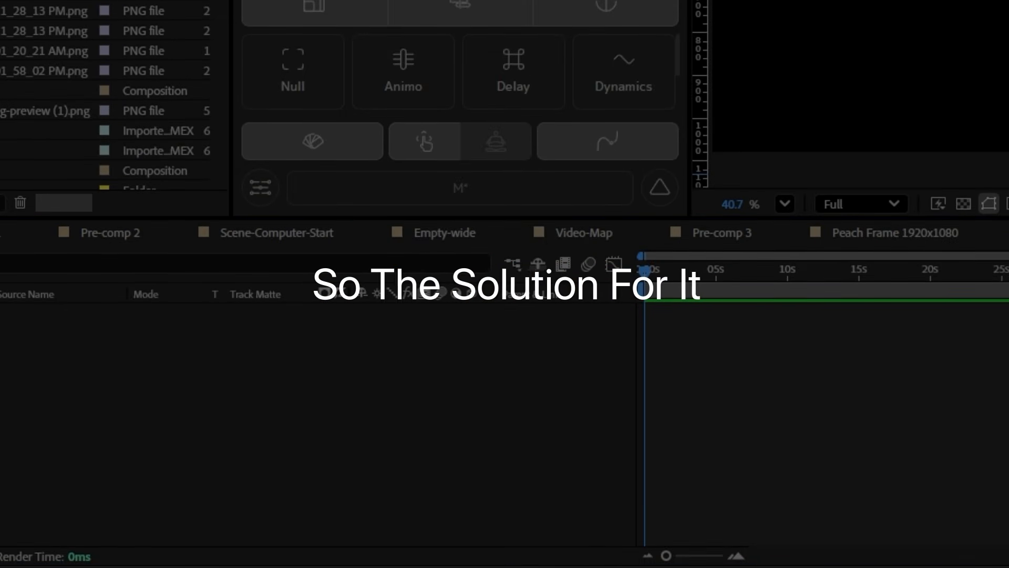
Add the desk scene image to the empty composition and set its scale to 67%
{"action": "left_click_drag", "start_coordinate": [807, 325], "coordinate": [501, 371]}
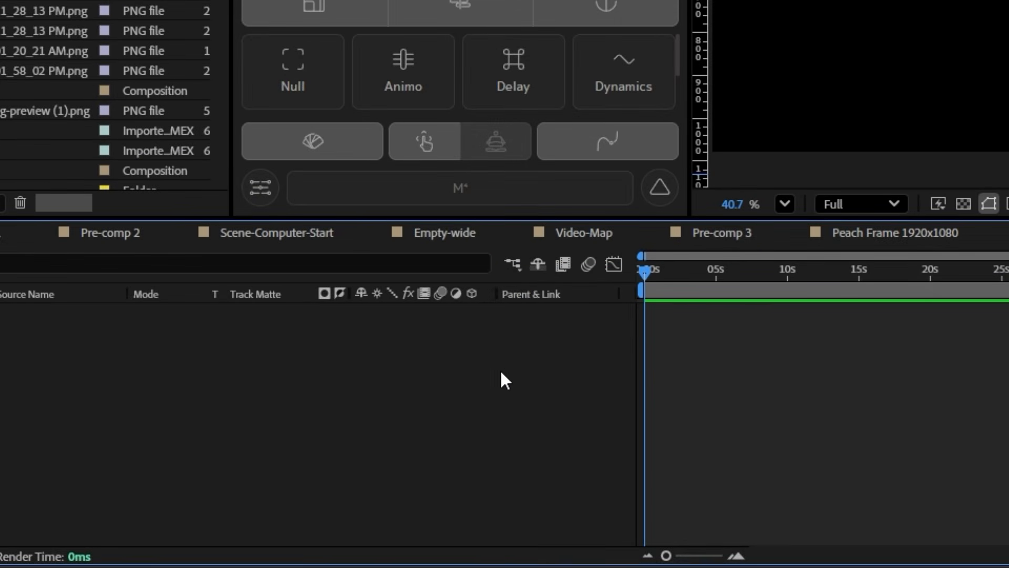
{"action": "key", "text": "s"}
{"action": "mouse_move", "coordinate": [374, 331]}
{"action": "left_mouse_down"}
{"action": "mouse_move", "coordinate": [383, 333]}
{"action": "mouse_move", "coordinate": [370, 334]}
{"action": "left_mouse_up"}
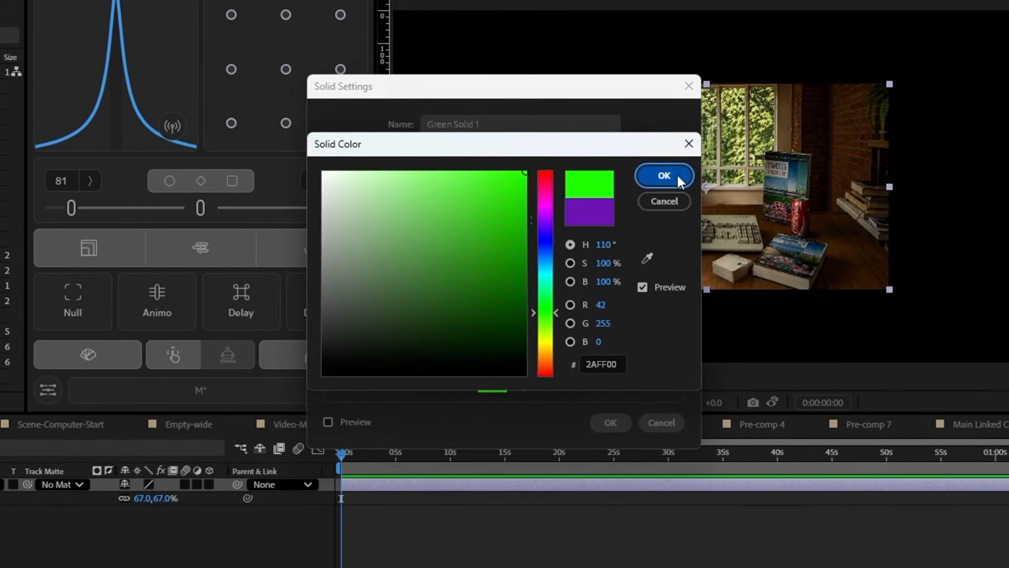
Create a solid layer in bright green 2AFF00
{"action": "left_click", "coordinate": [675, 173]}
{"action": "key", "text": "Return"}
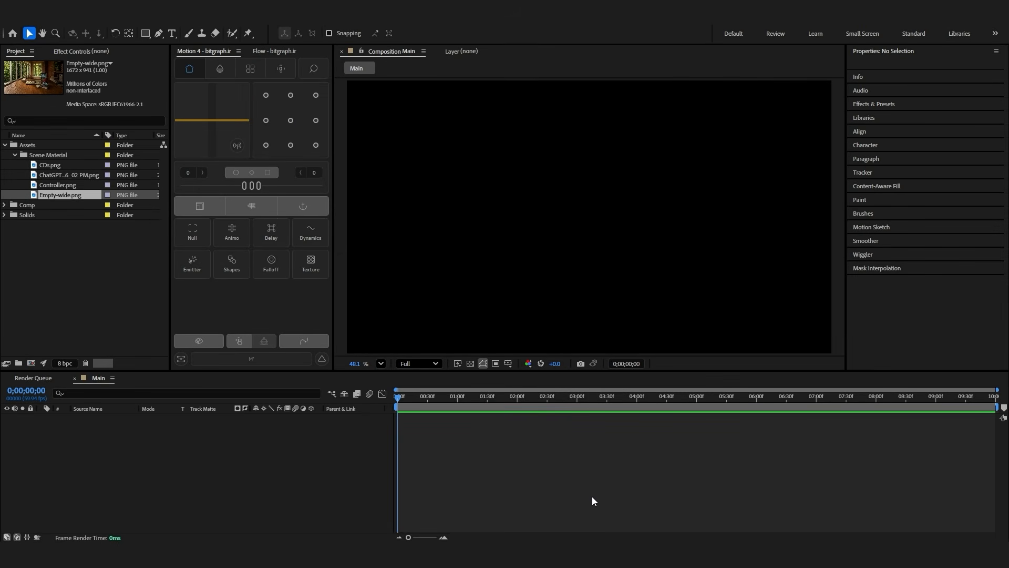
Add Empty-wide.png to the Main composition and scale it to 116% so it fills the frame
{"action": "left_click_drag", "start_coordinate": [32, 195], "coordinate": [266, 529]}
{"action": "key", "text": "s"}
{"action": "left_click", "coordinate": [275, 446]}
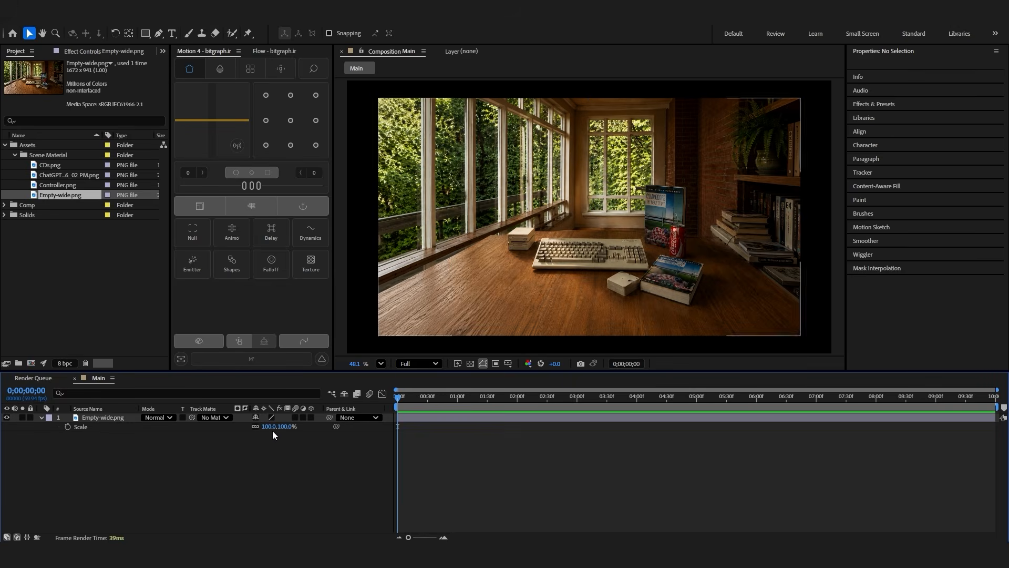
{"action": "left_click_drag", "start_coordinate": [276, 428], "coordinate": [274, 427]}
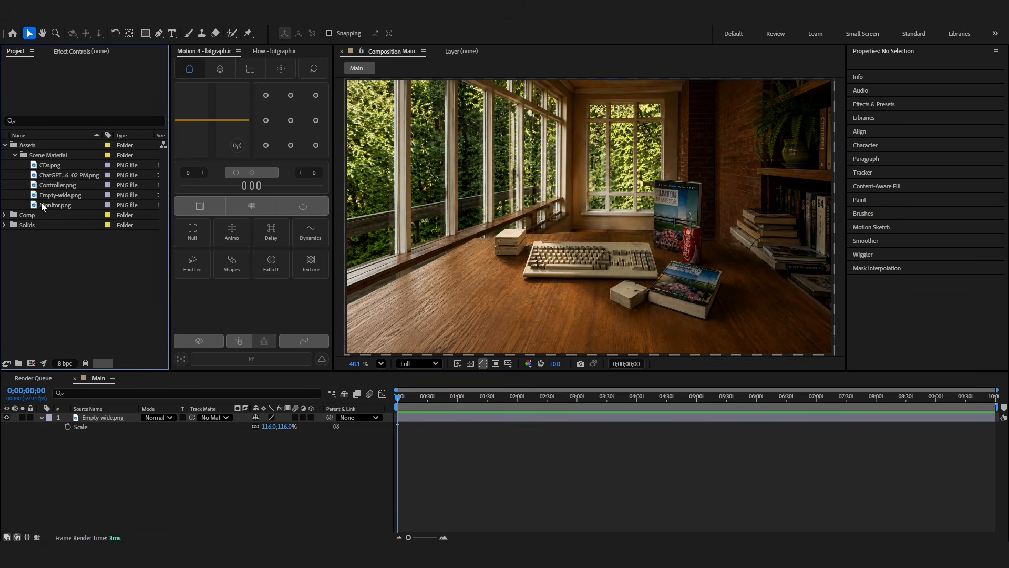
Place Monitor.png above Empty-wide.png in the Main composition and set its scale to 62%
{"action": "left_click_drag", "start_coordinate": [41, 204], "coordinate": [114, 419]}
{"action": "key", "text": "s"}
{"action": "left_click_drag", "start_coordinate": [265, 426], "coordinate": [390, 488]}
Apply the Keylight effect to Monitor.png and sample its purple background as the Screen Colour
{"action": "key", "text": "ctrl+space"}
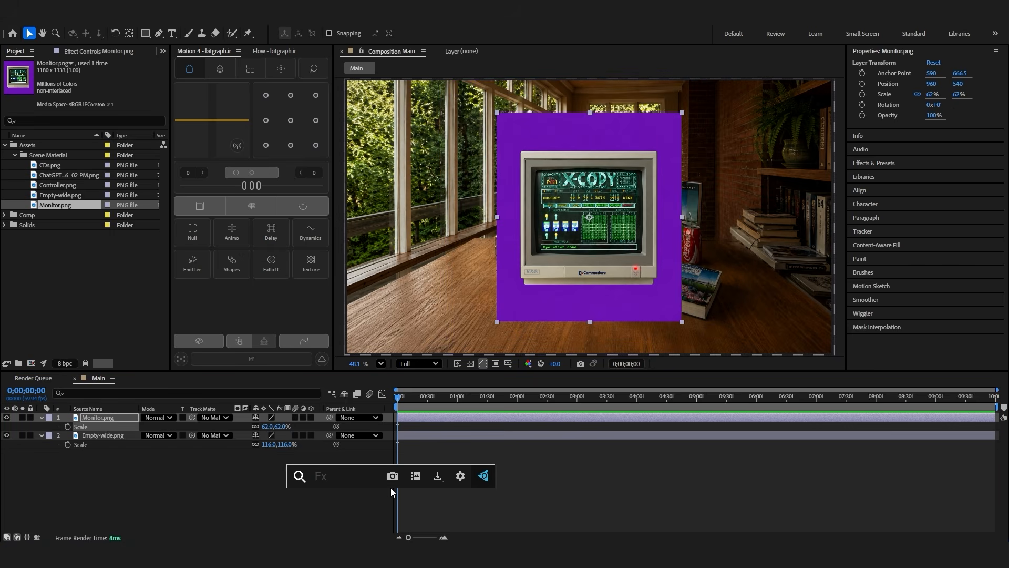
{"action": "type", "text": "key"}
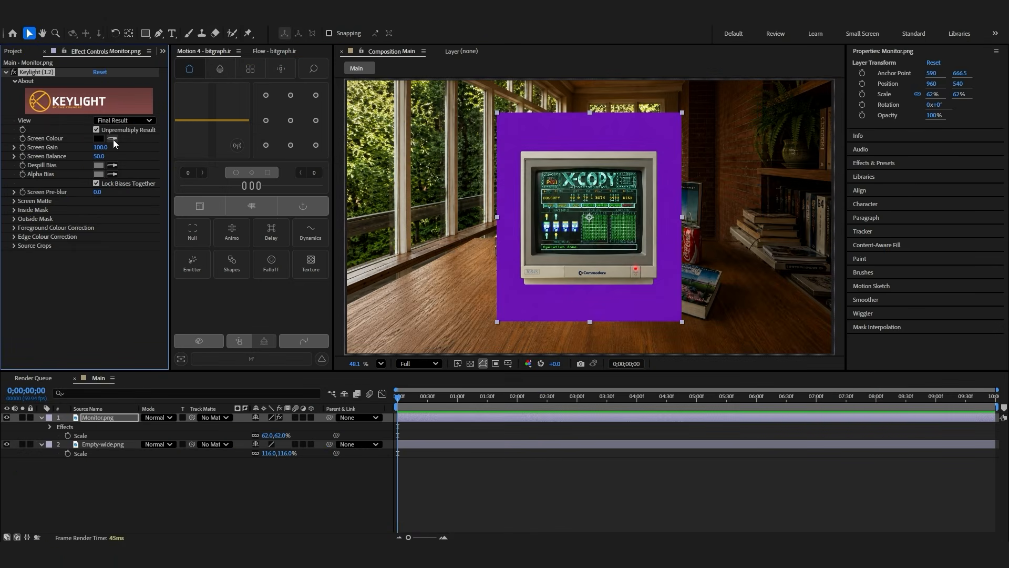
{"action": "left_click", "coordinate": [112, 139]}
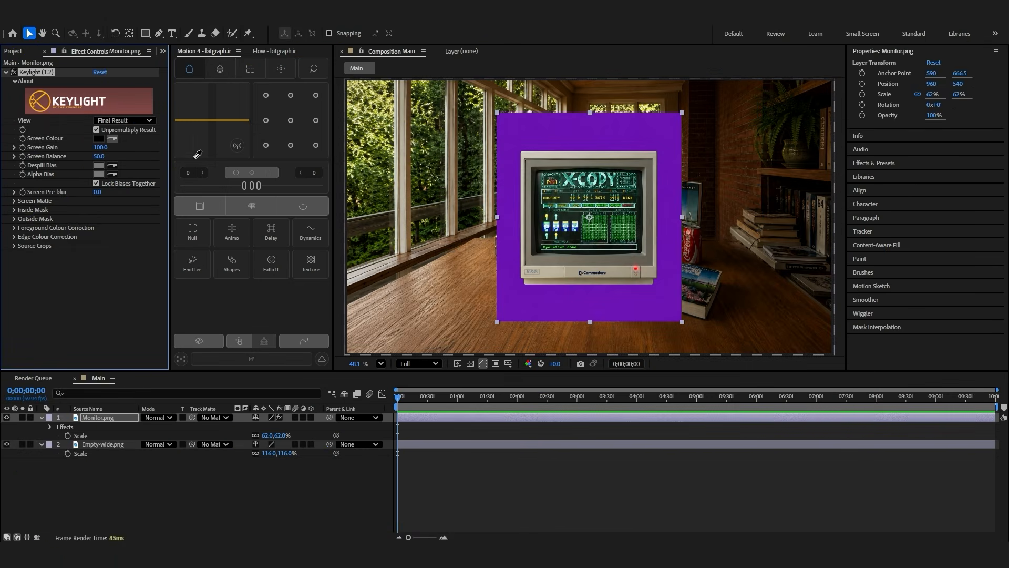
{"action": "left_click", "coordinate": [558, 131]}
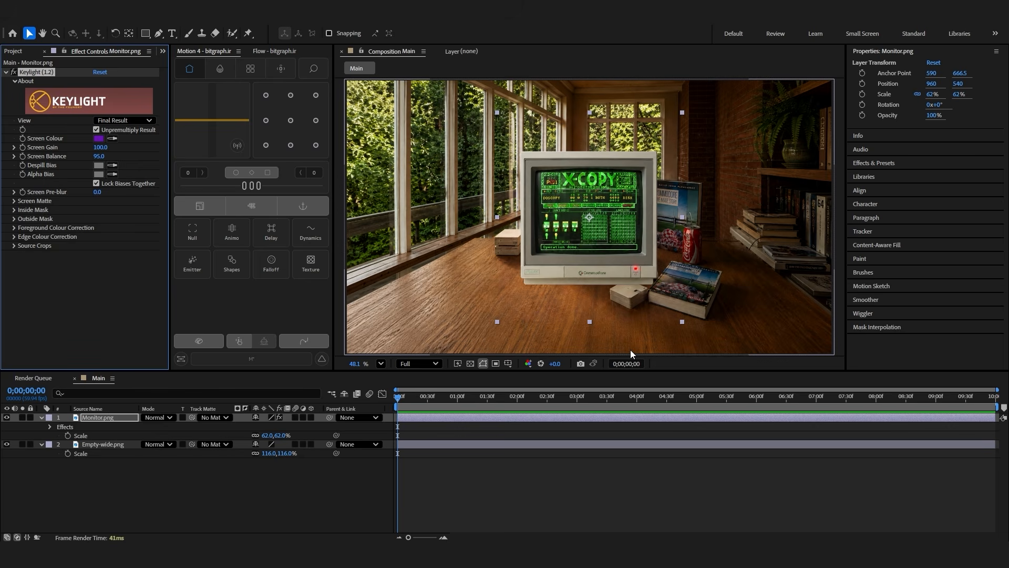
Move the keyed monitor to about position 895, 561 and deselect its layer
{"action": "scroll", "coordinate": [612, 220], "scroll_direction": "up", "scroll_amount": 5}
{"action": "left_click_drag", "start_coordinate": [565, 167], "coordinate": [546, 189]}
{"action": "left_click", "coordinate": [464, 437]}
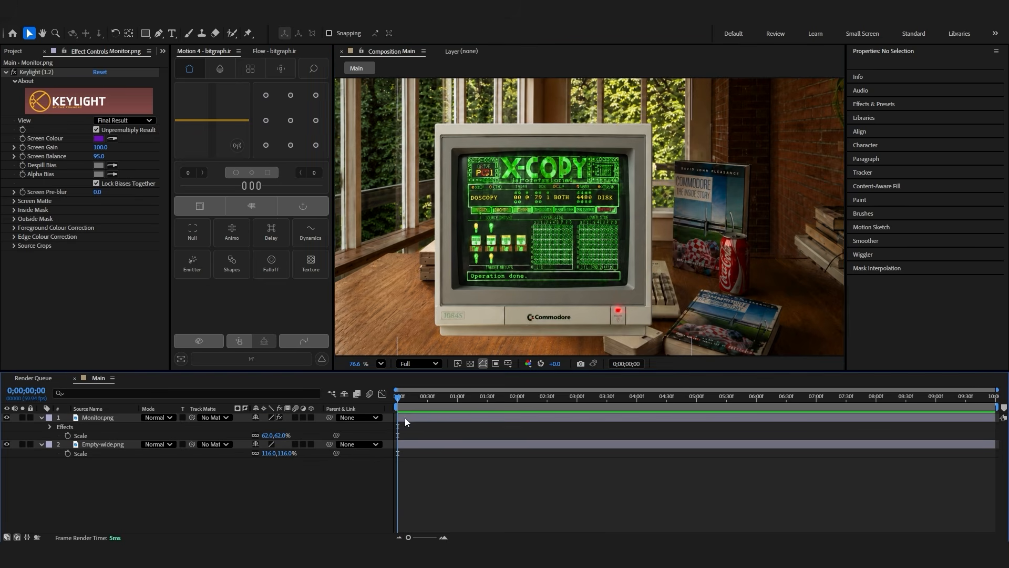
Draw a closed Pen tool shape following the curved edges of the monitor's display
{"action": "left_click", "coordinate": [160, 34]}
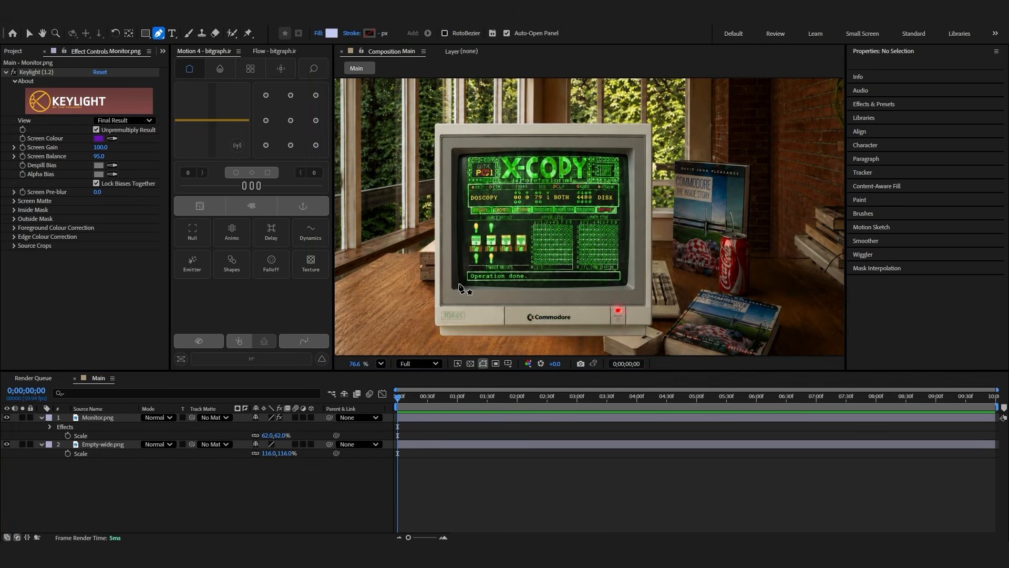
{"action": "left_click", "coordinate": [460, 282]}
{"action": "left_click", "coordinate": [462, 158]}
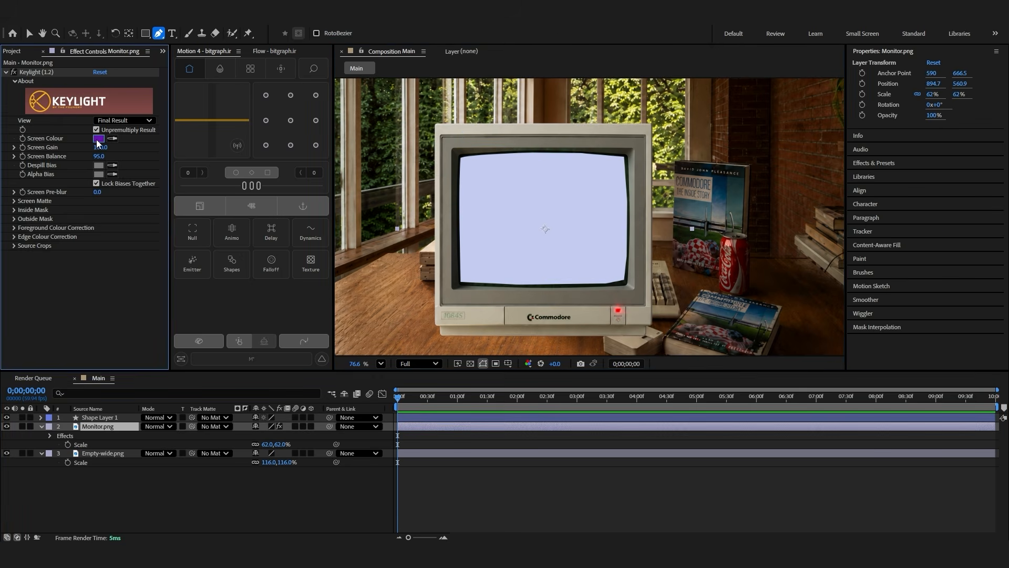
Fill the display shape with Keylight's purple screen colour, 711FB7, and place its layer directly below Monitor.png
{"action": "left_click", "coordinate": [98, 139]}
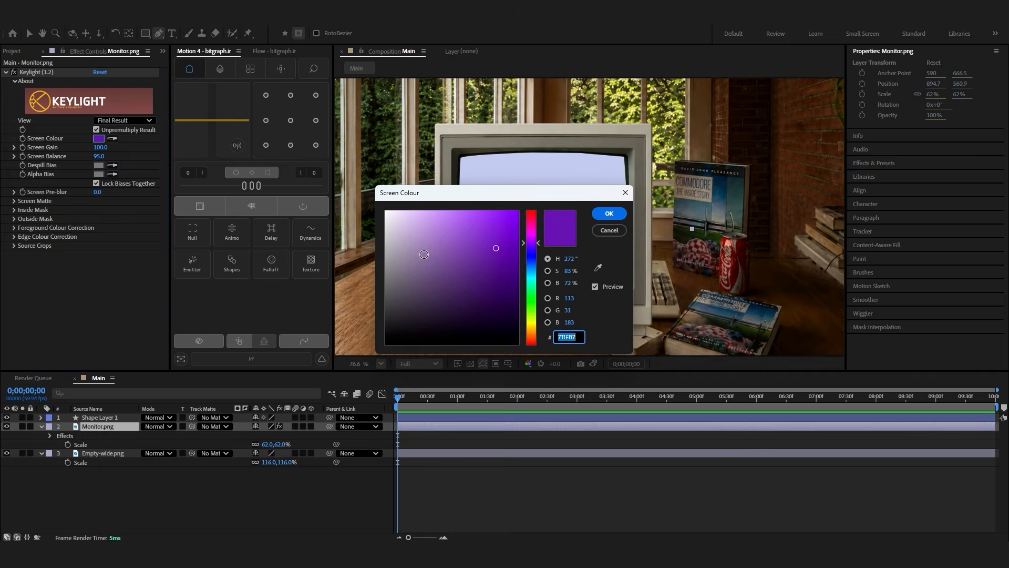
{"action": "left_click", "coordinate": [616, 232]}
{"action": "left_click", "coordinate": [492, 418]}
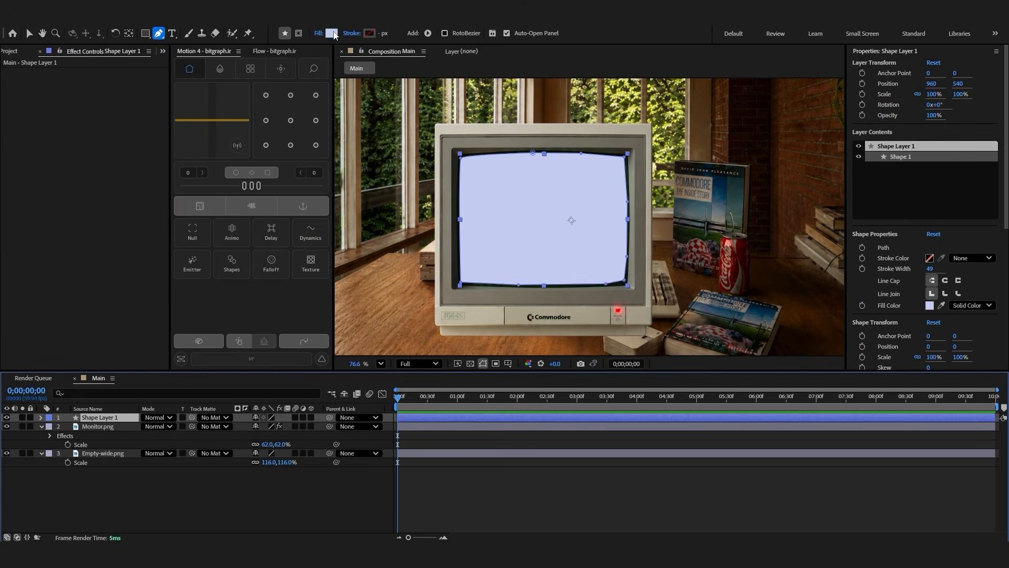
{"action": "left_click", "coordinate": [332, 33]}
{"action": "left_click", "coordinate": [500, 248]}
{"action": "left_click", "coordinate": [603, 216]}
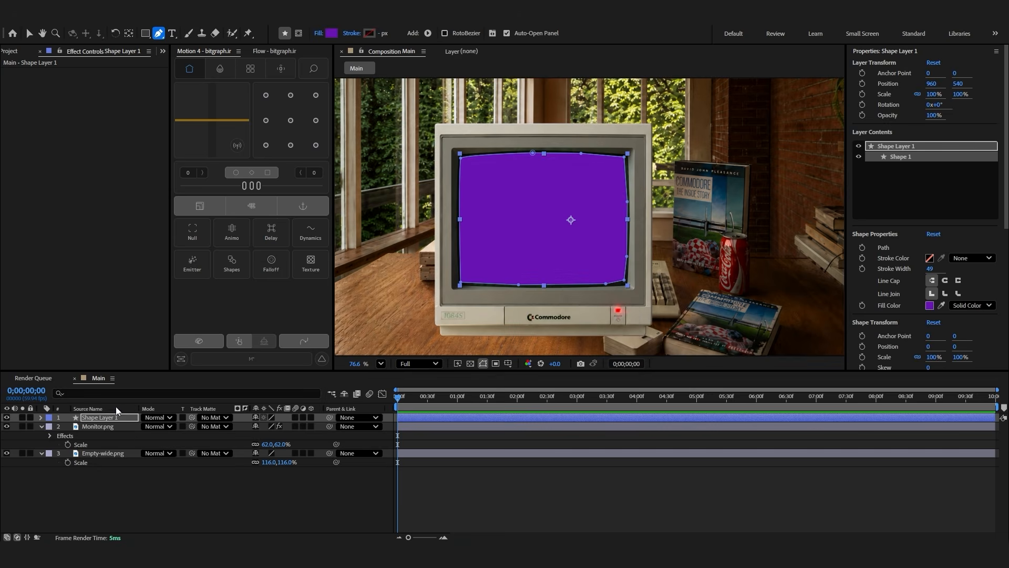
{"action": "left_click_drag", "start_coordinate": [105, 419], "coordinate": [128, 452]}
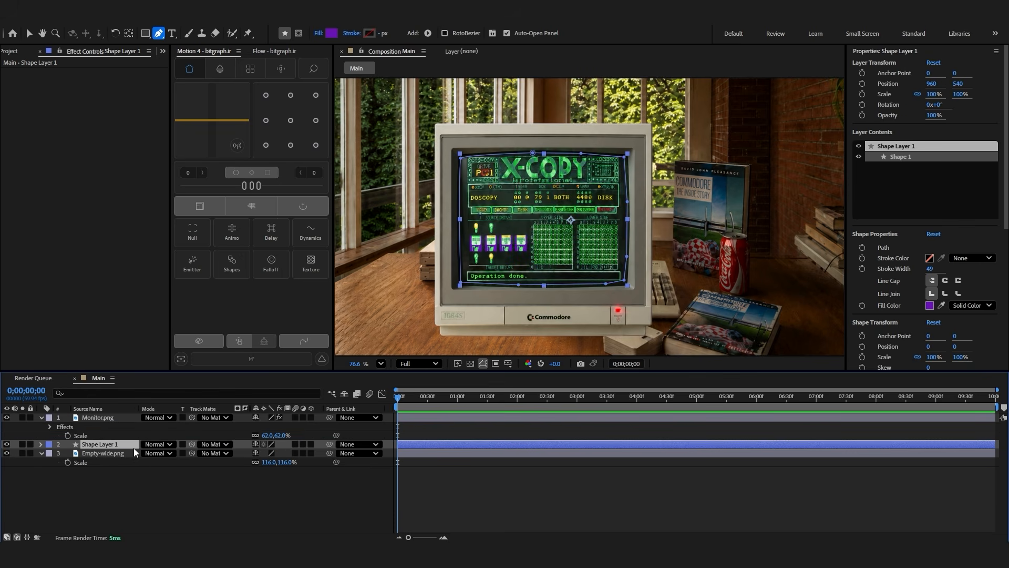
{"action": "left_click", "coordinate": [221, 493]}
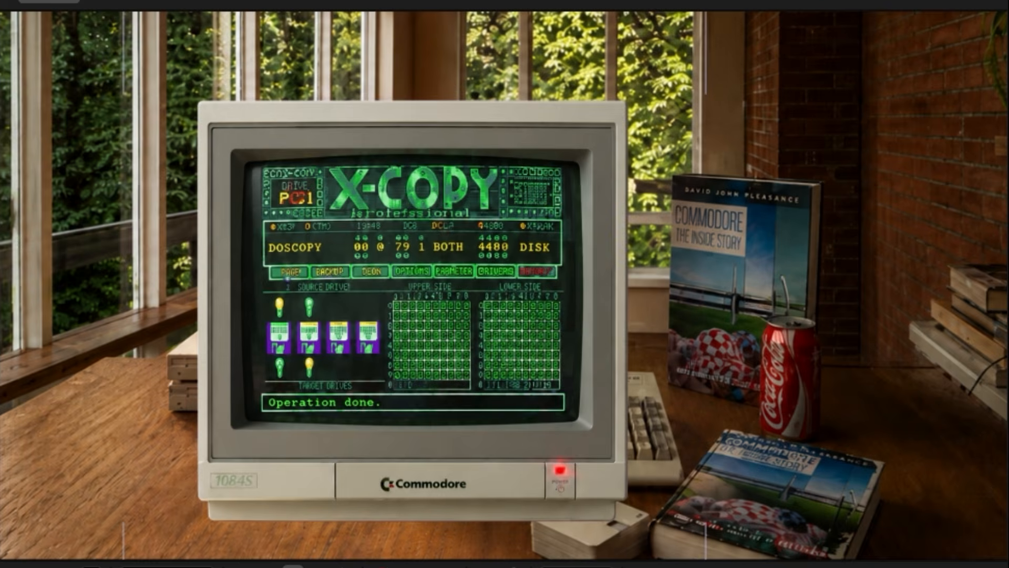
Pre-compose Monitor.png and the display shape into a composition named Monitor, moving all attributes into it
{"action": "left_click", "coordinate": [465, 417], "text": "shift"}
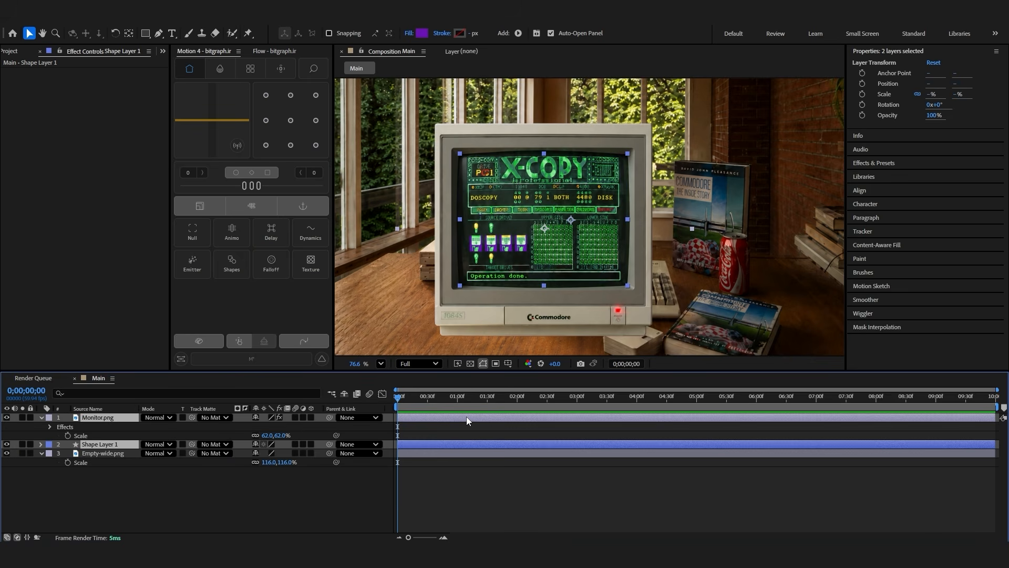
{"action": "right_click", "coordinate": [466, 417]}
{"action": "left_click", "coordinate": [511, 348]}
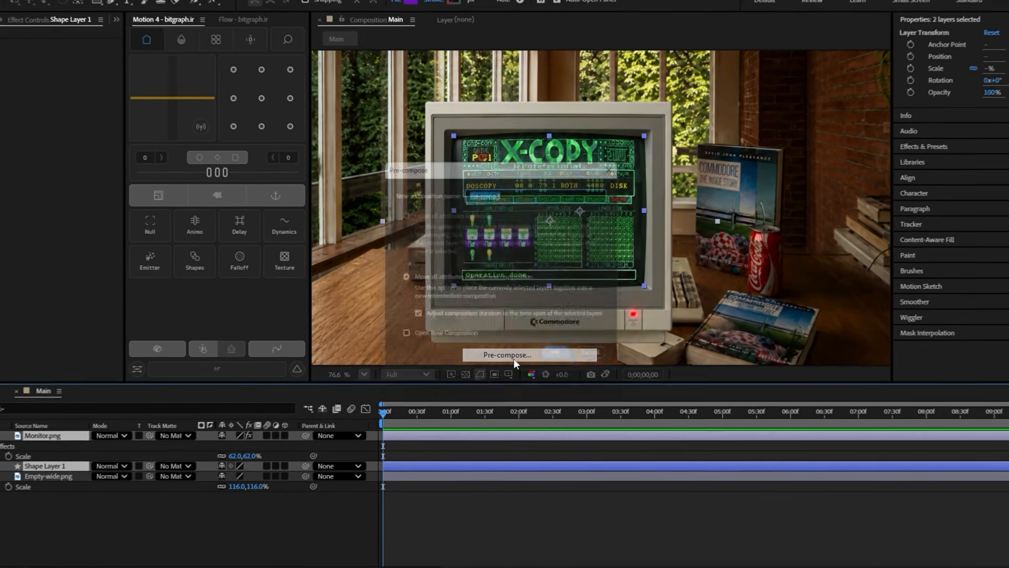
{"action": "type", "text": "Monitor"}
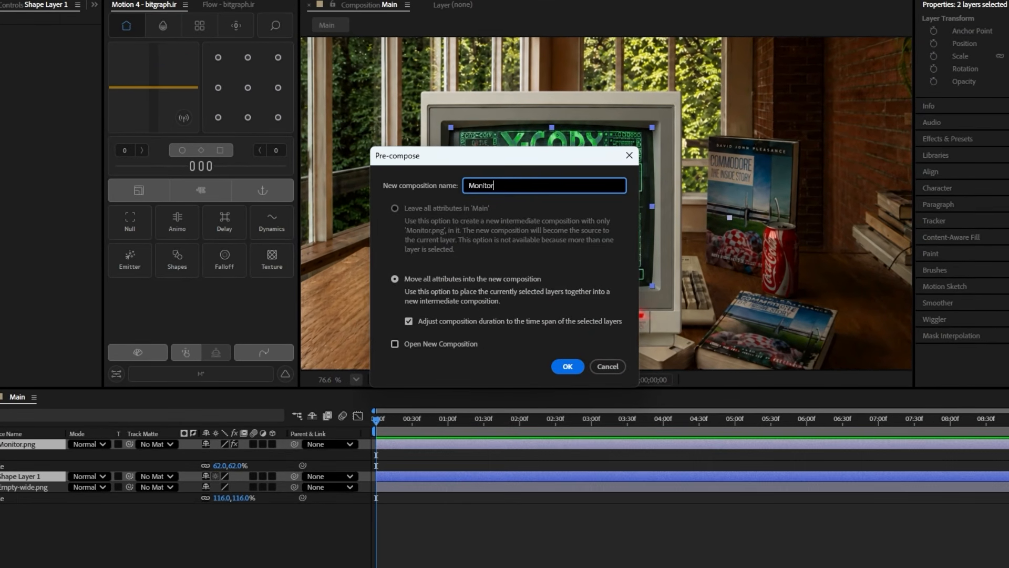
{"action": "key", "text": "Return"}
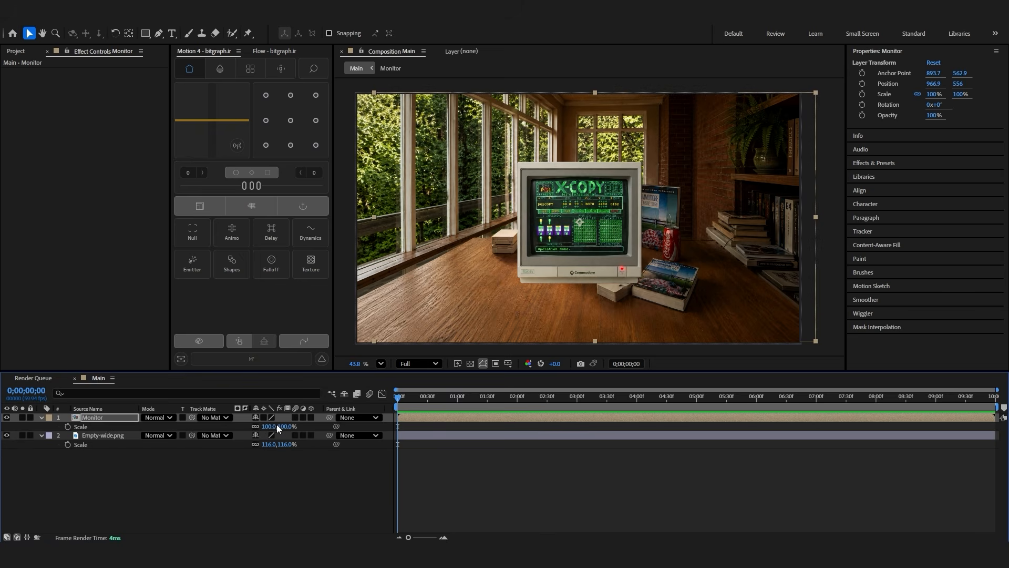
Scale the Monitor precomp to 68% and position it at about 966.9, 480.6, above the keyboard
{"action": "left_click_drag", "start_coordinate": [273, 426], "coordinate": [256, 427]}
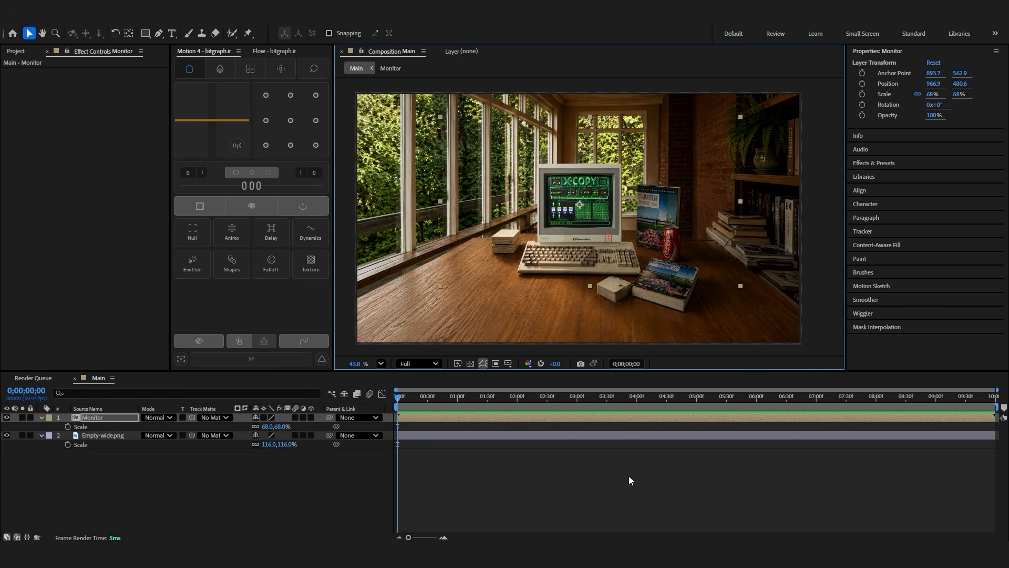
{"action": "left_click", "coordinate": [628, 476]}
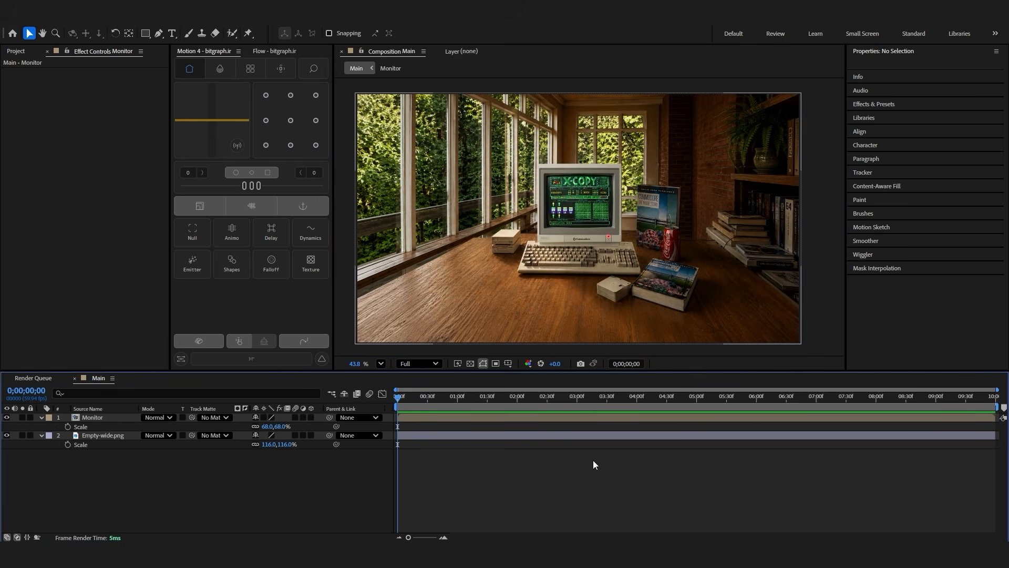
Duplicate the Empty-wide.png layer and move the copy above the Monitor layer
{"action": "left_click", "coordinate": [531, 437]}
{"action": "key", "text": "ctrl+d"}
{"action": "left_click_drag", "start_coordinate": [92, 435], "coordinate": [95, 414]}
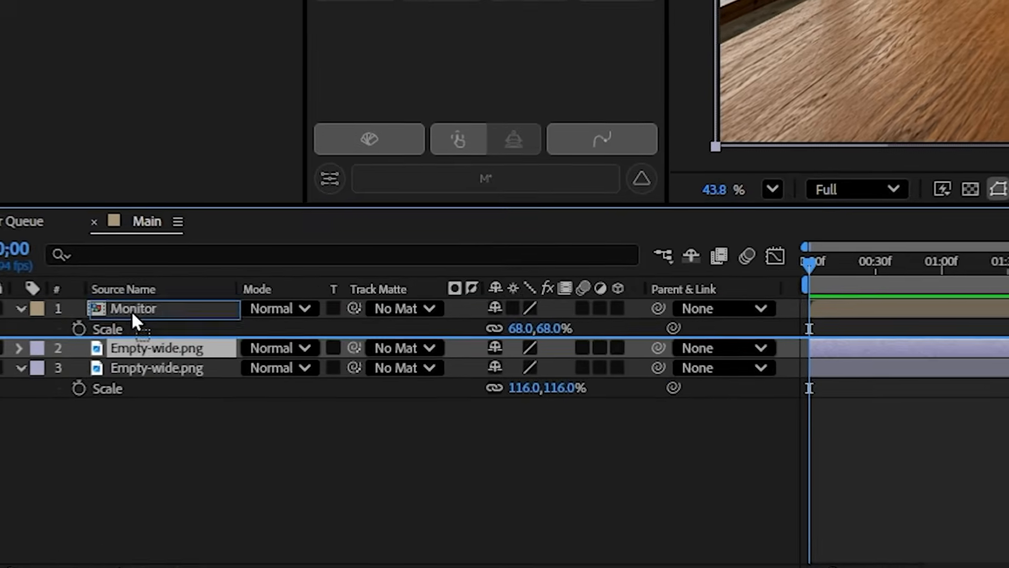
Rename the duplicated background layer as Empty-wide-Top-Layer.png
{"action": "key", "text": "Return"}
{"action": "key", "text": "Right"}
{"action": "key", "text": "Left"}
{"action": "key", "text": "Left"}
{"action": "key", "text": "Left"}
{"action": "key", "text": "Left"}
{"action": "type", "text": "-"}
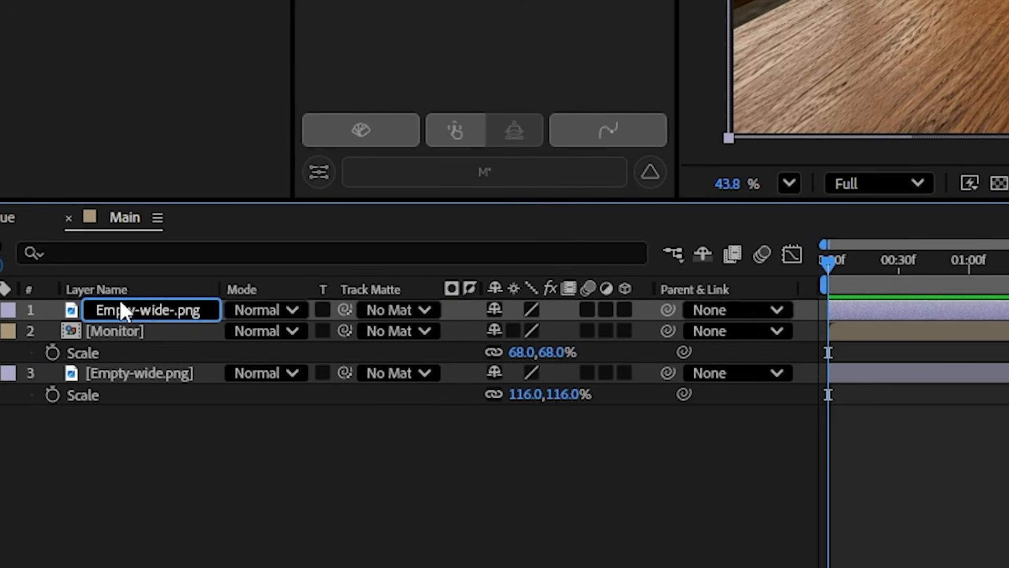
{"action": "type", "text": "Top-Layer"}
{"action": "key", "text": "Return"}
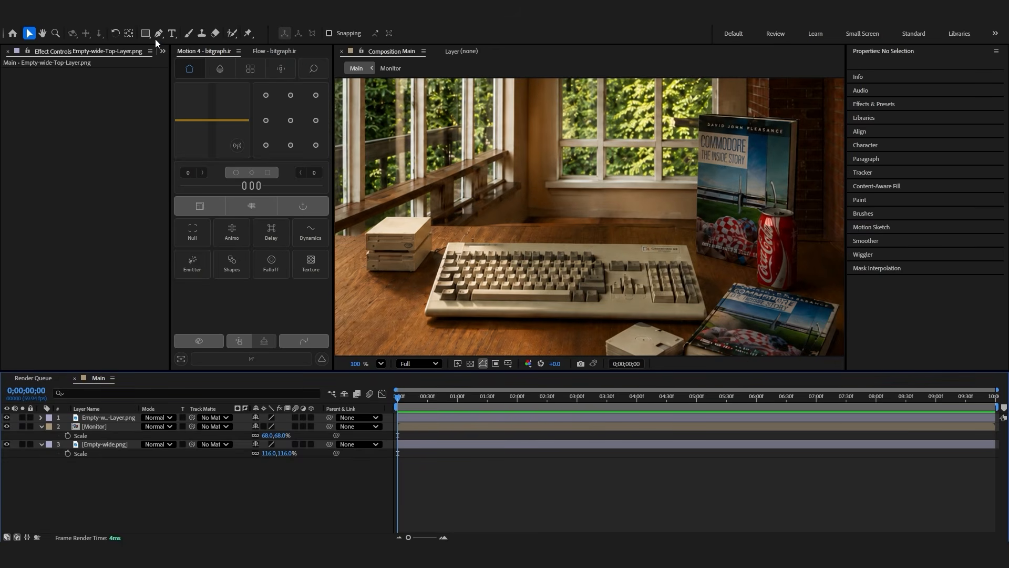
Draw a Pen tool mask on the top background layer, tracing the keyboard's back edge and enclosing the desk foreground
{"action": "left_click", "coordinate": [159, 33]}
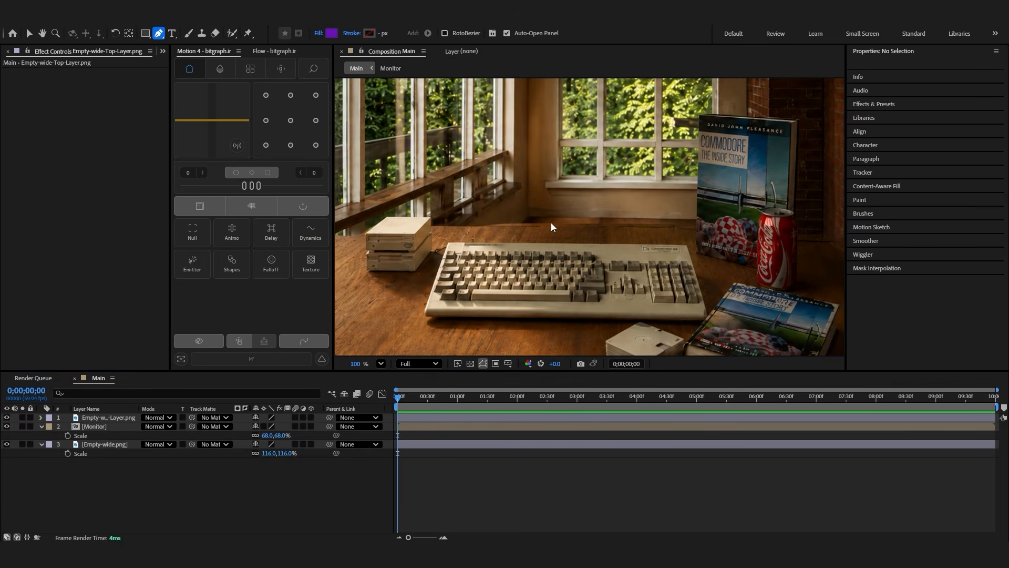
{"action": "scroll", "coordinate": [551, 227], "scroll_direction": "down", "scroll_amount": 1}
{"action": "left_click", "coordinate": [502, 418]}
{"action": "scroll", "coordinate": [463, 271], "scroll_direction": "up", "scroll_amount": 4}
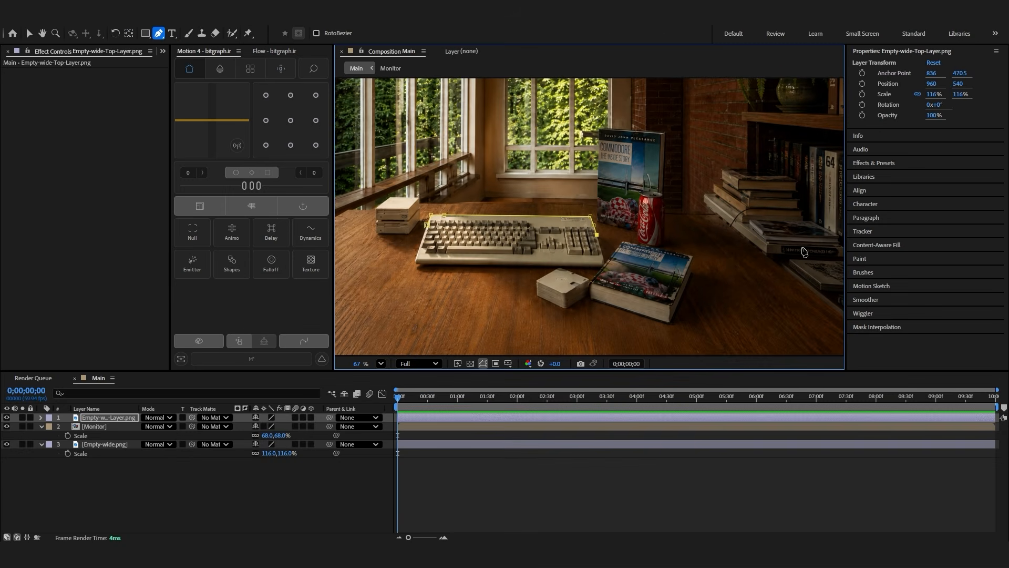
{"action": "scroll", "coordinate": [802, 263], "scroll_direction": "down", "scroll_amount": 4}
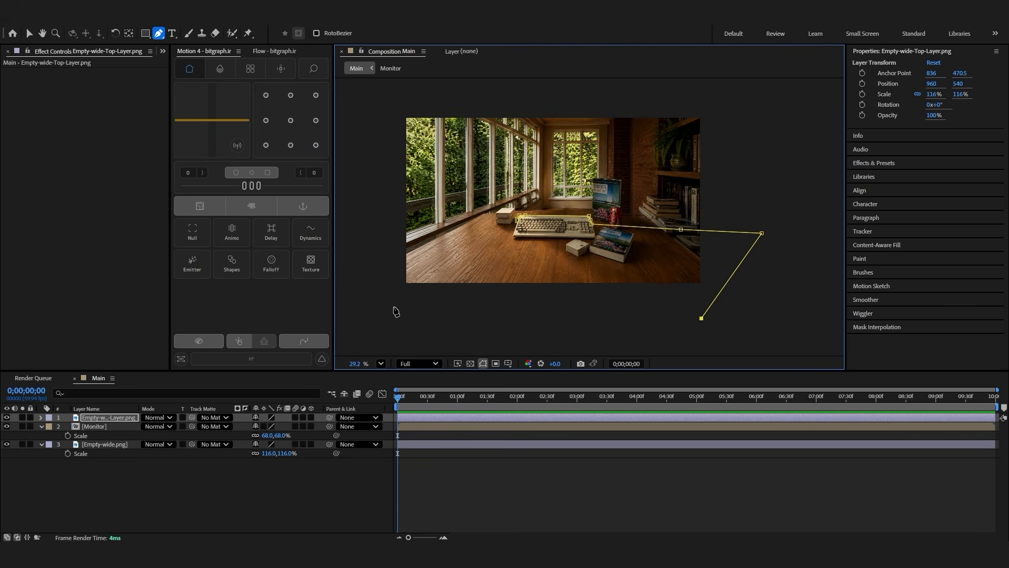
{"action": "left_click", "coordinate": [519, 221]}
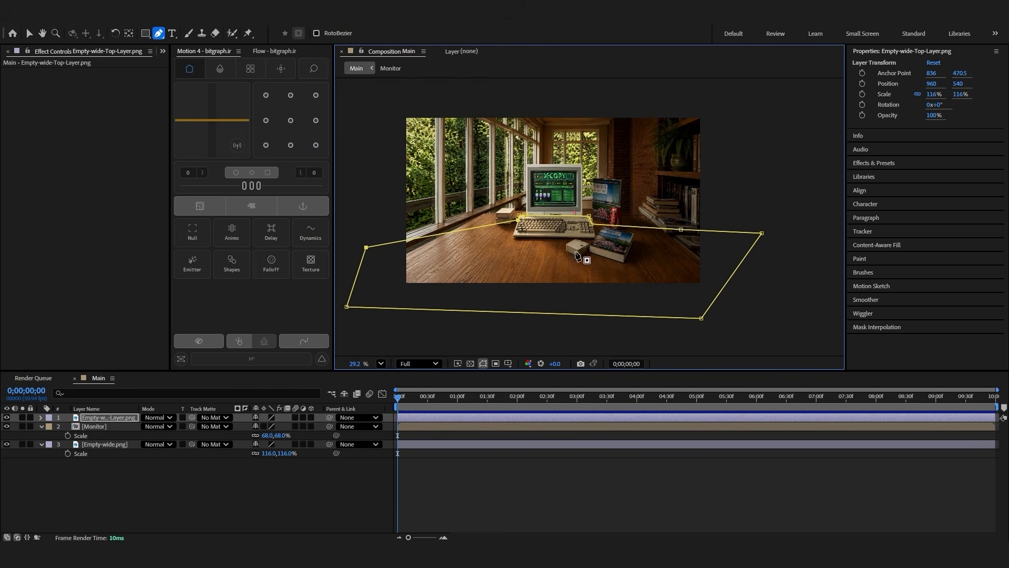
Lower the Monitor layer to about position 966.9, 488.3 so its base sits behind the keyboard
{"action": "left_click", "coordinate": [581, 495]}
{"action": "scroll", "coordinate": [545, 236], "scroll_direction": "up", "scroll_amount": 3}
{"action": "scroll", "coordinate": [543, 236], "scroll_direction": "up", "scroll_amount": 1}
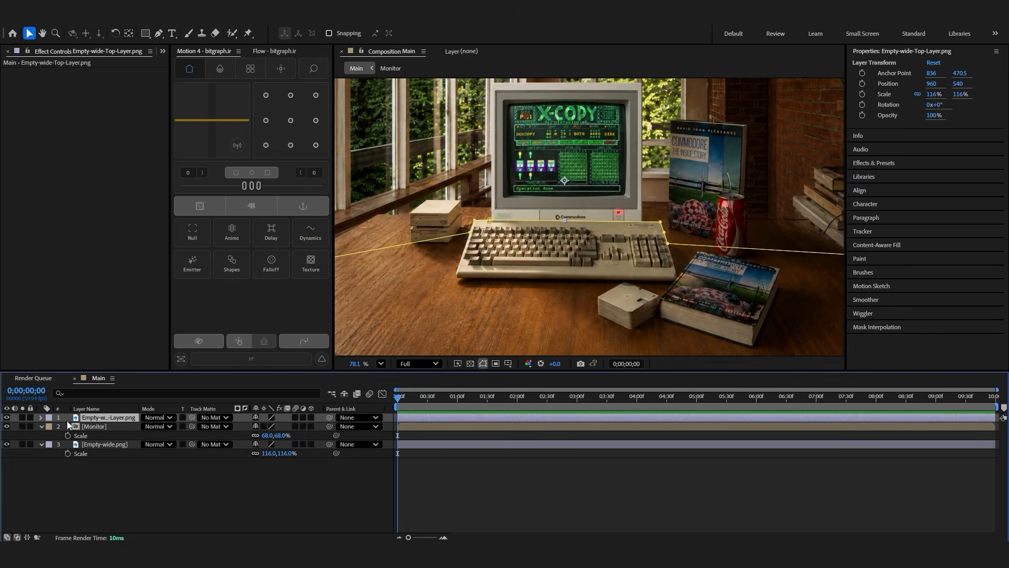
{"action": "left_click", "coordinate": [541, 481]}
{"action": "left_click", "coordinate": [554, 210]}
{"action": "left_click_drag", "start_coordinate": [544, 185], "coordinate": [543, 189]}
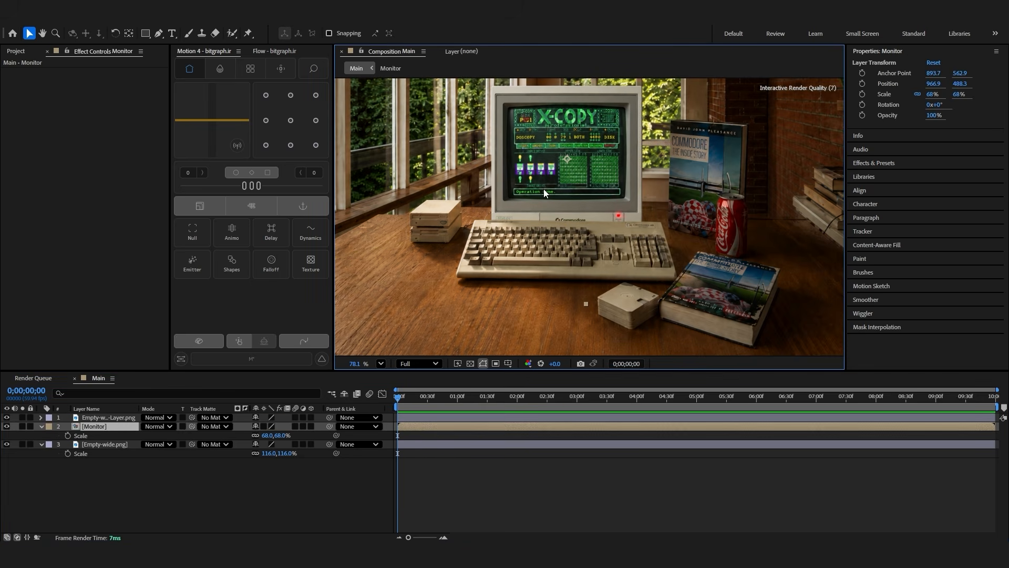
{"action": "left_click", "coordinate": [595, 454]}
Fit the whole composition in the viewer and select the Monitor layer
{"action": "left_click", "coordinate": [382, 363]}
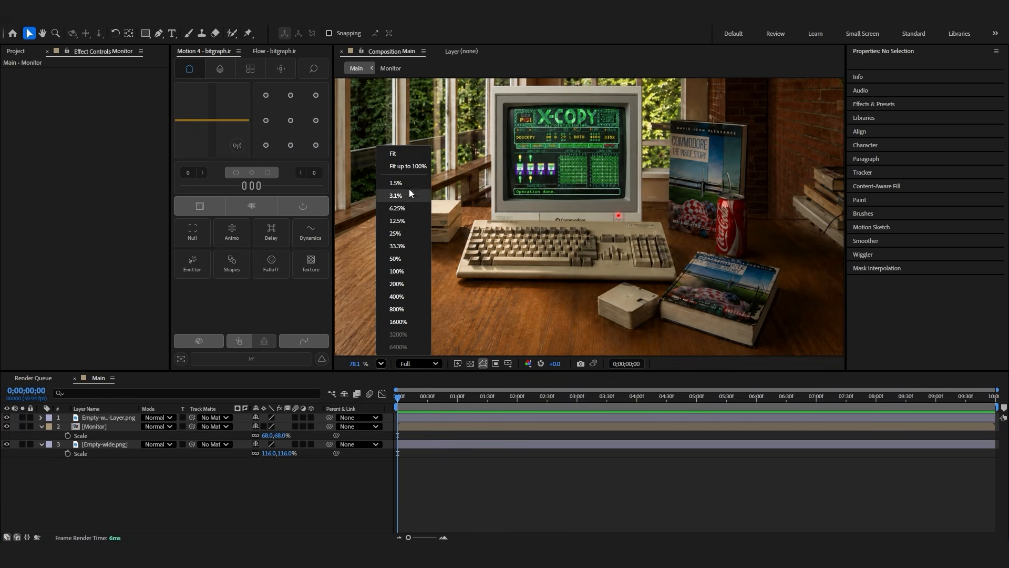
{"action": "left_click", "coordinate": [402, 151]}
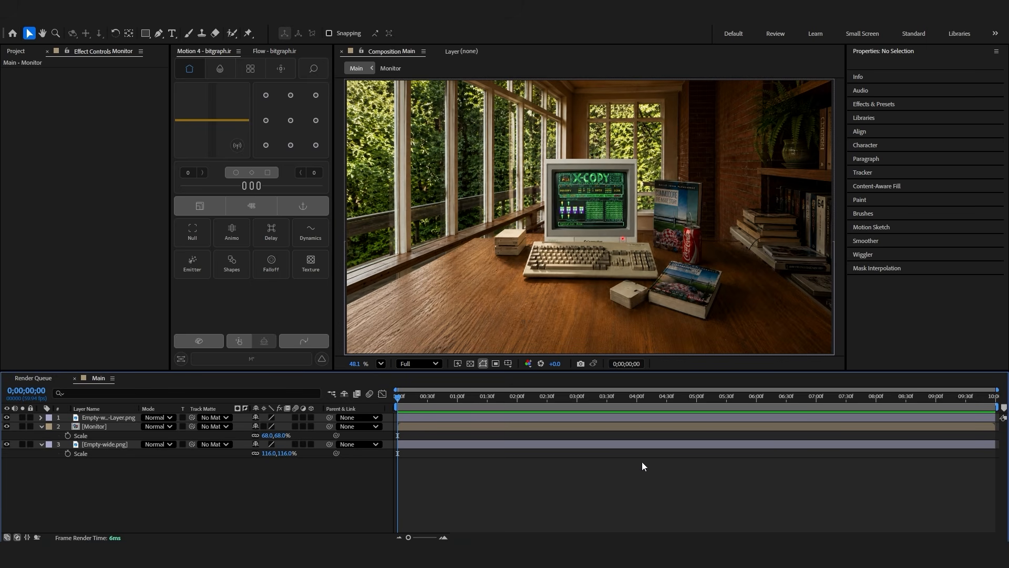
{"action": "left_click", "coordinate": [634, 427]}
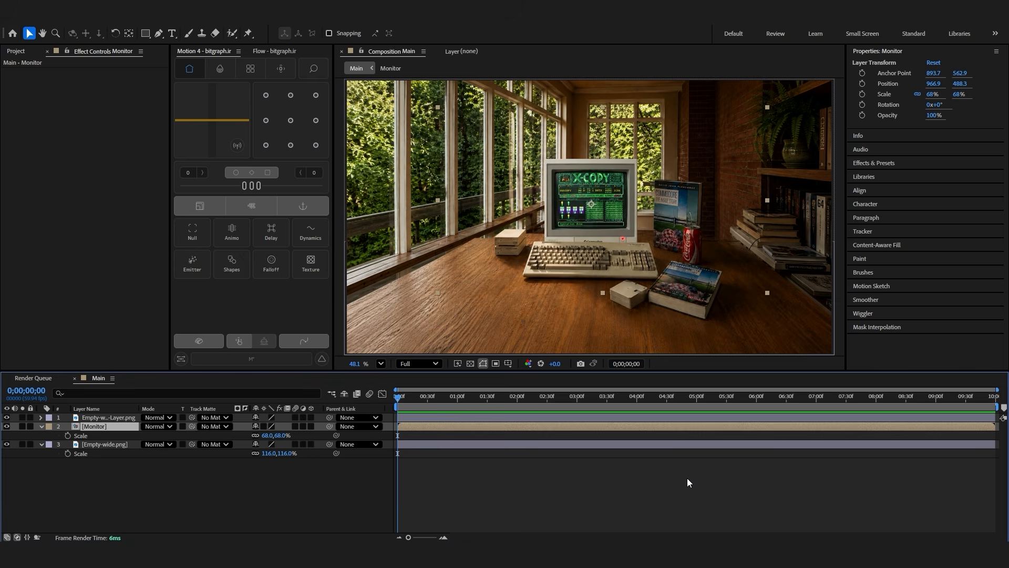
Apply a Curves effect to the Monitor layer and fine-tune its red, green and blue channel curves to match the warm scene
{"action": "key", "text": "ctrl+space"}
{"action": "type", "text": "curve"}
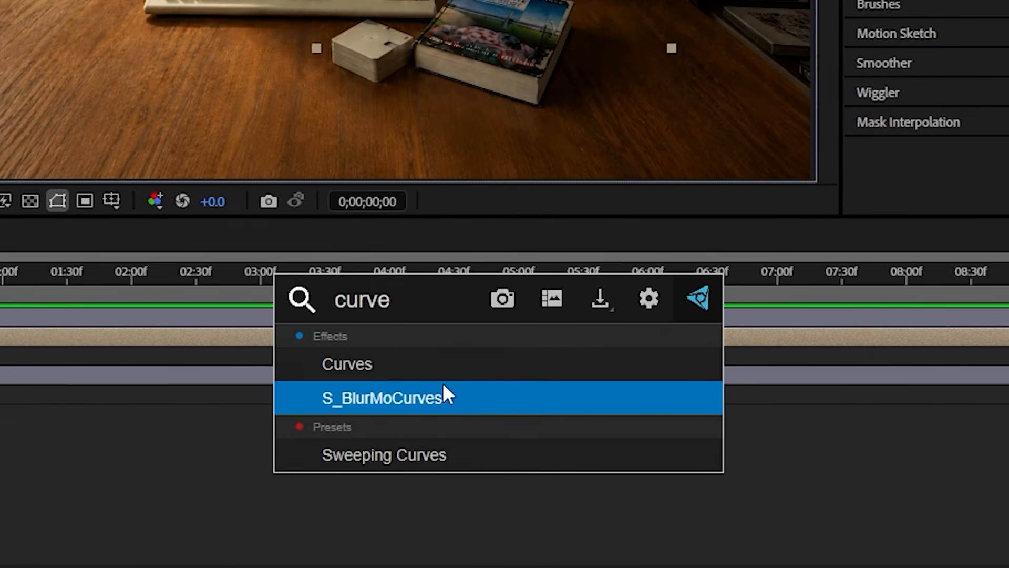
{"action": "left_click", "coordinate": [142, 44]}
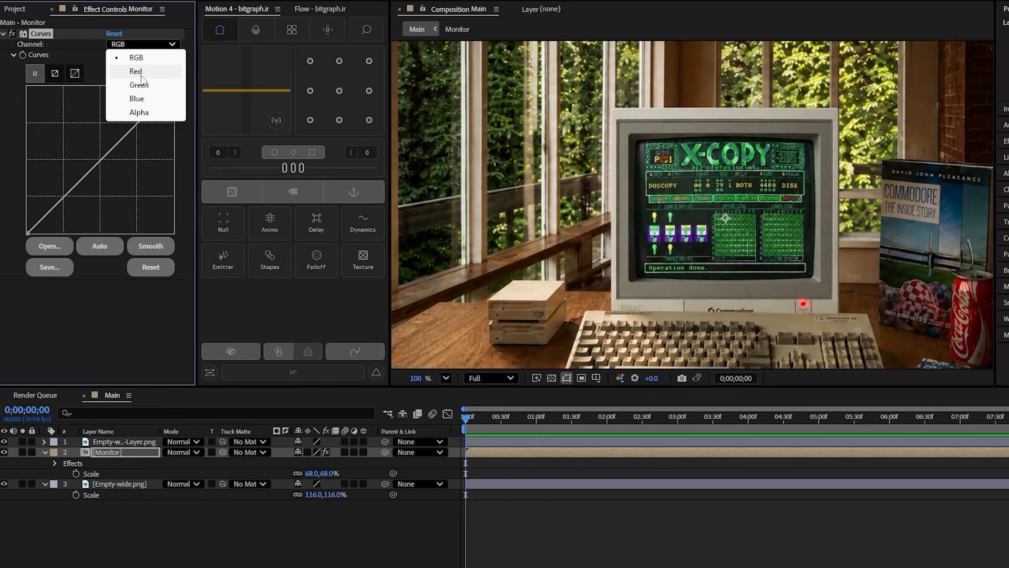
{"action": "left_click", "coordinate": [144, 75]}
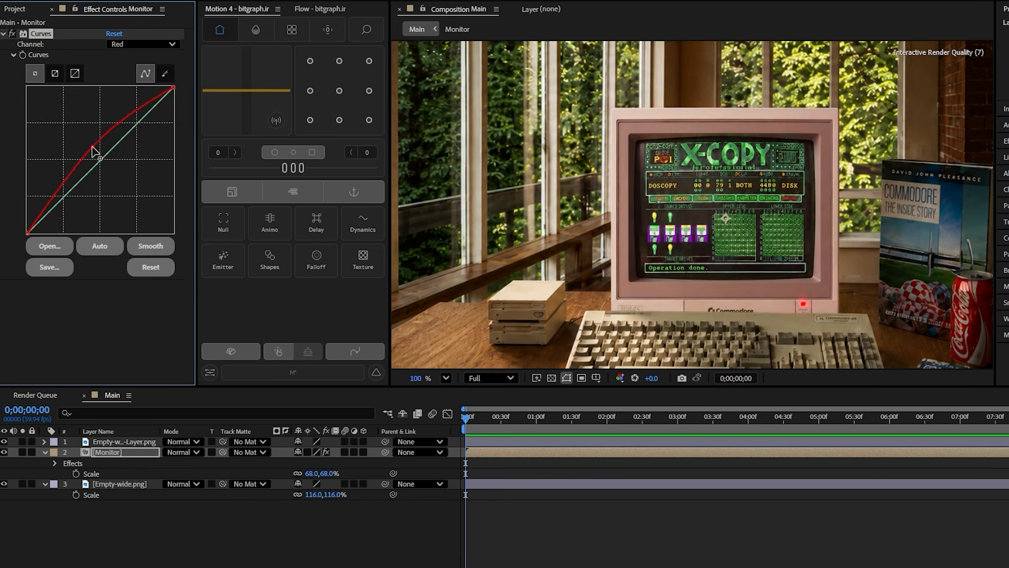
{"action": "left_click", "coordinate": [143, 44]}
{"action": "left_click", "coordinate": [137, 85]}
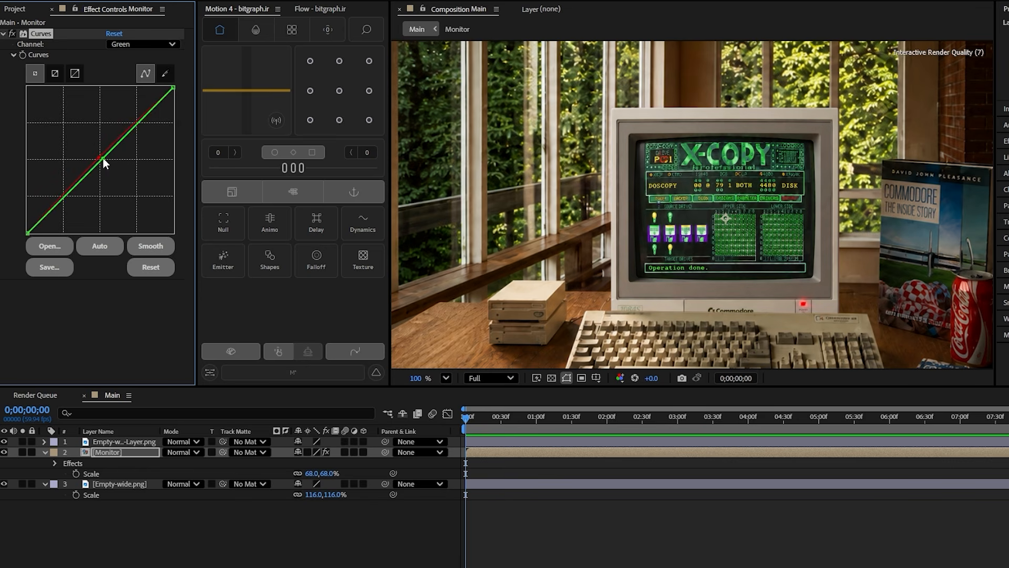
{"action": "left_click", "coordinate": [143, 44]}
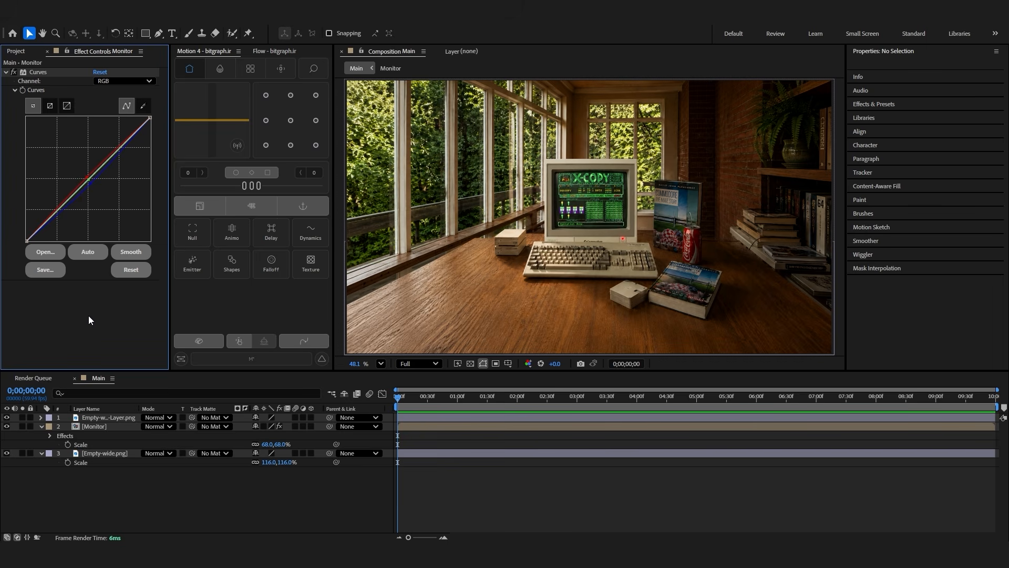
Add Controller.png as the topmost layer of the Main composition and scale it to 57%
{"action": "left_click_drag", "start_coordinate": [58, 184], "coordinate": [113, 418]}
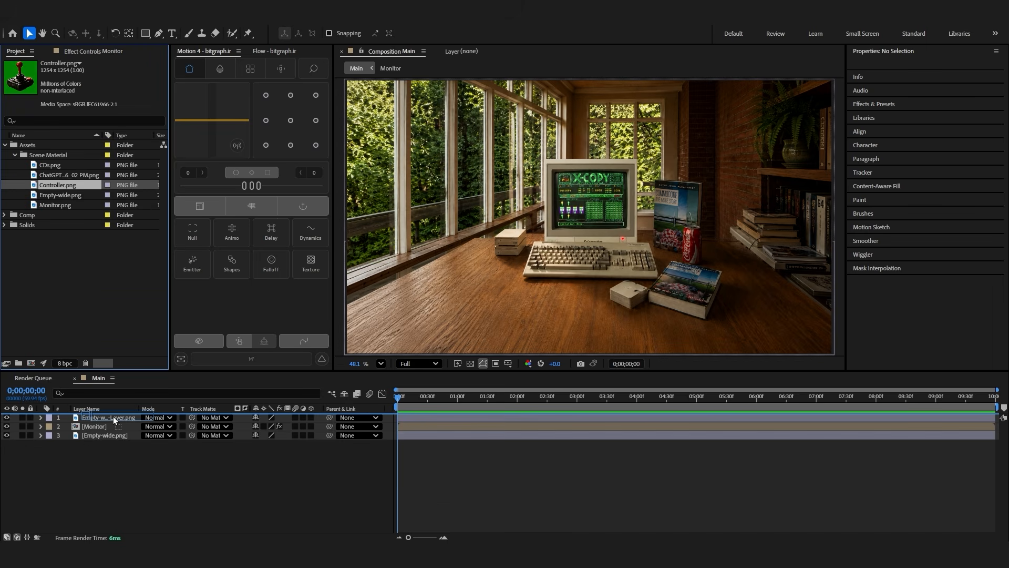
{"action": "key", "text": "s"}
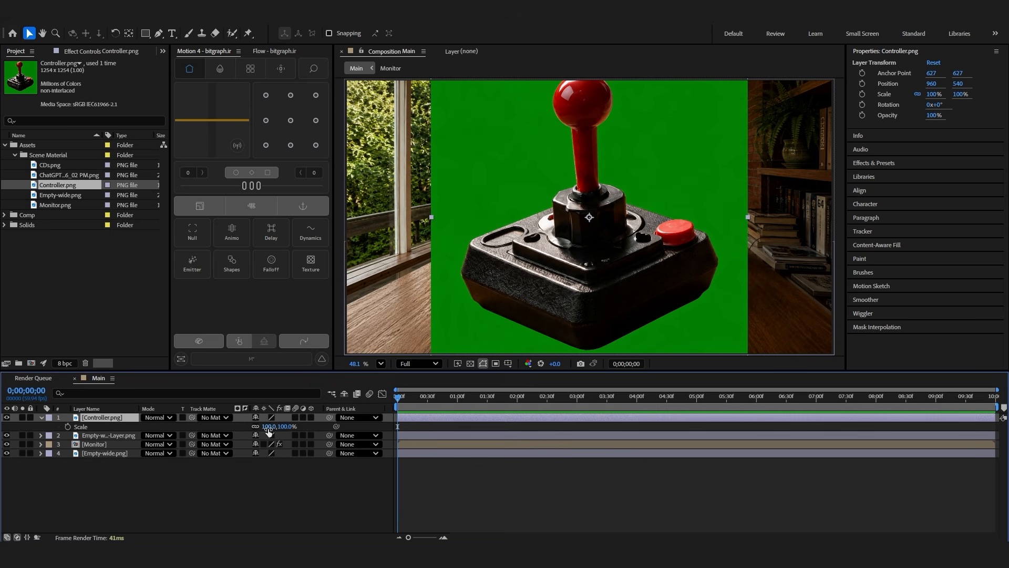
{"action": "left_click_drag", "start_coordinate": [267, 428], "coordinate": [246, 427]}
Apply Keylight (1.2) to the Controller.png layer and key out its green background
{"action": "key", "text": "ctrl+space"}
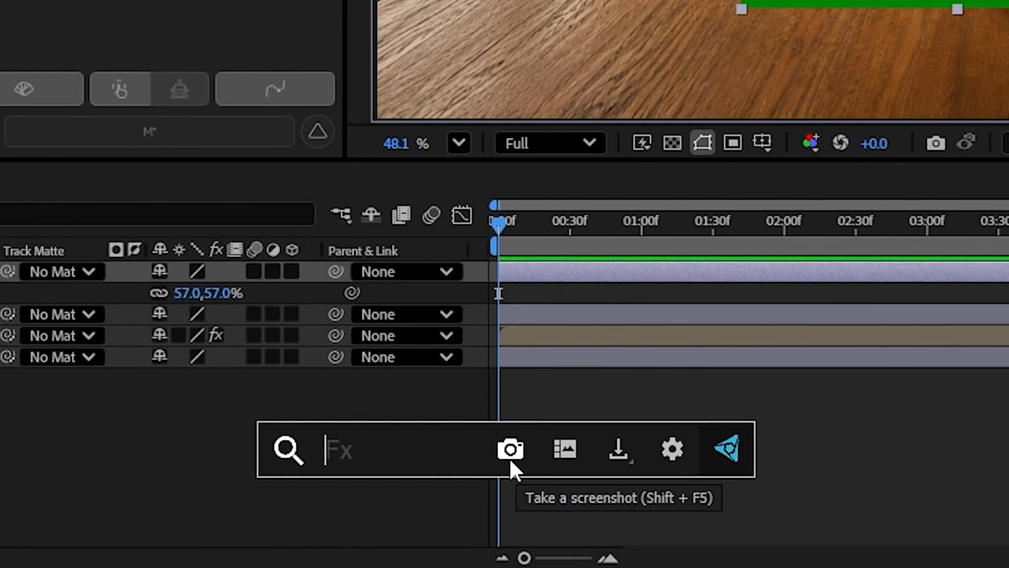
{"action": "type", "text": "key"}
{"action": "left_click", "coordinate": [417, 322]}
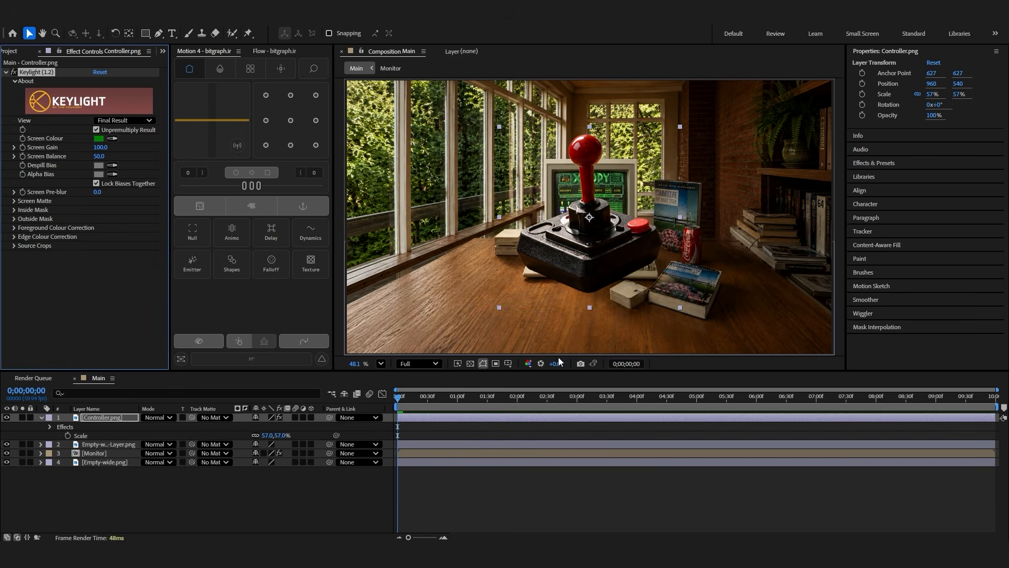
Scale the joystick layer to 23% and place it on the desk in front of the keyboard at about 564.6, 820.9
{"action": "key", "text": "s"}
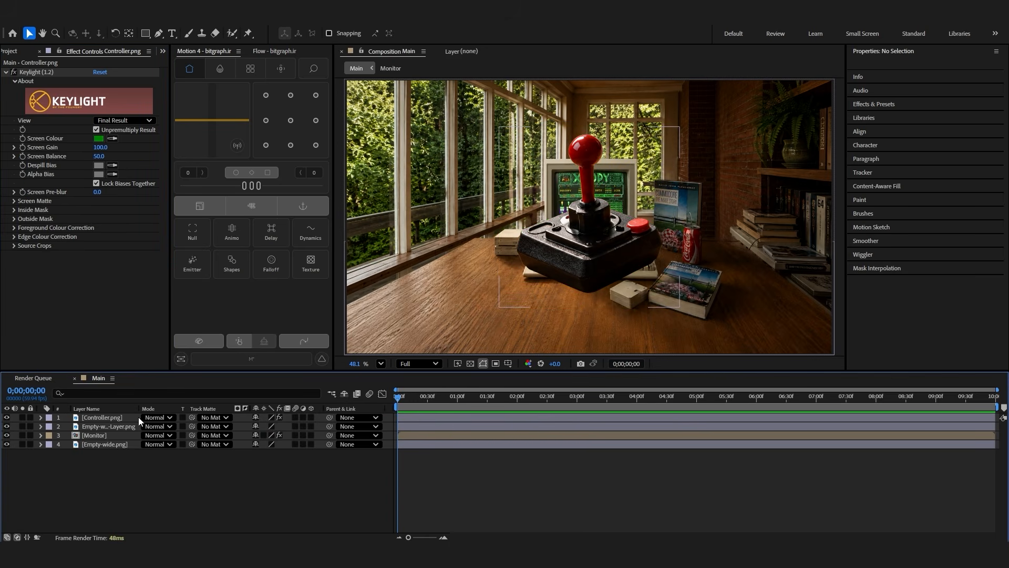
{"action": "left_click", "coordinate": [131, 417]}
{"action": "key", "text": "s"}
Copy the Curves effect from the Monitor layer onto the Controller.png layer
{"action": "left_click", "coordinate": [449, 447]}
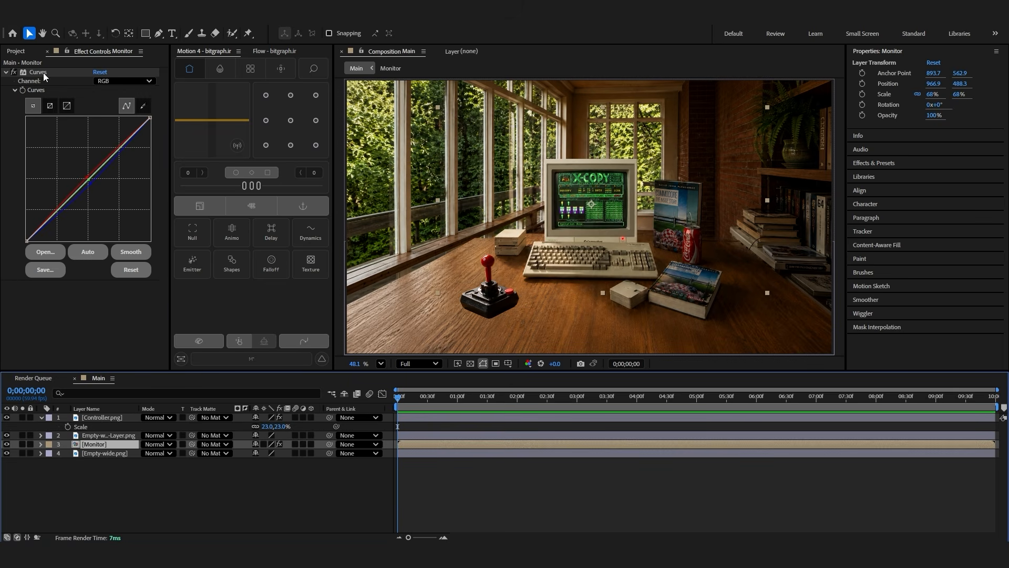
{"action": "left_click", "coordinate": [428, 419]}
{"action": "key", "text": "ctrl+v"}
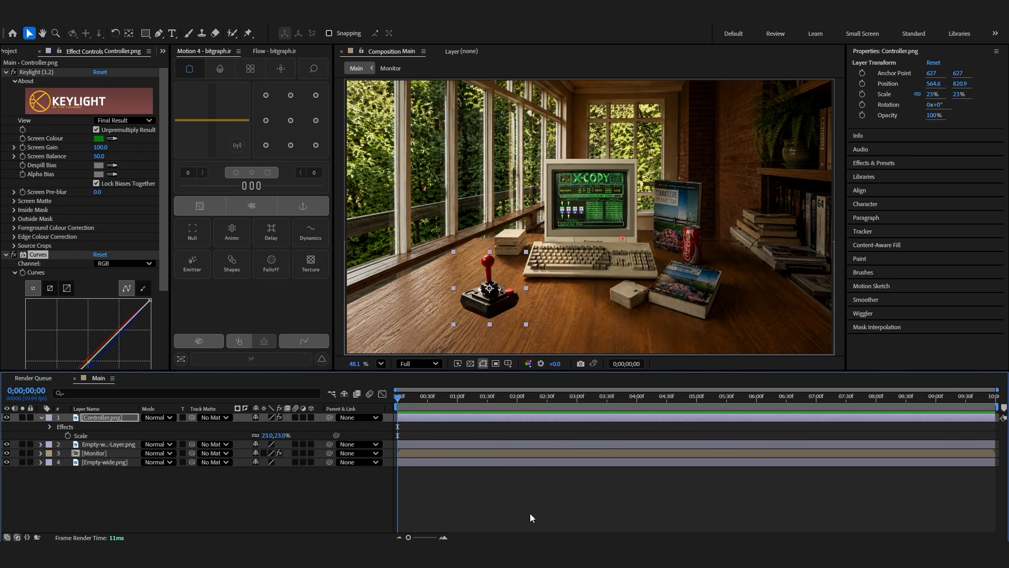
{"action": "left_click", "coordinate": [612, 489]}
Duplicate the Controller.png layer and rename the copy Shadow
{"action": "left_click", "coordinate": [453, 419]}
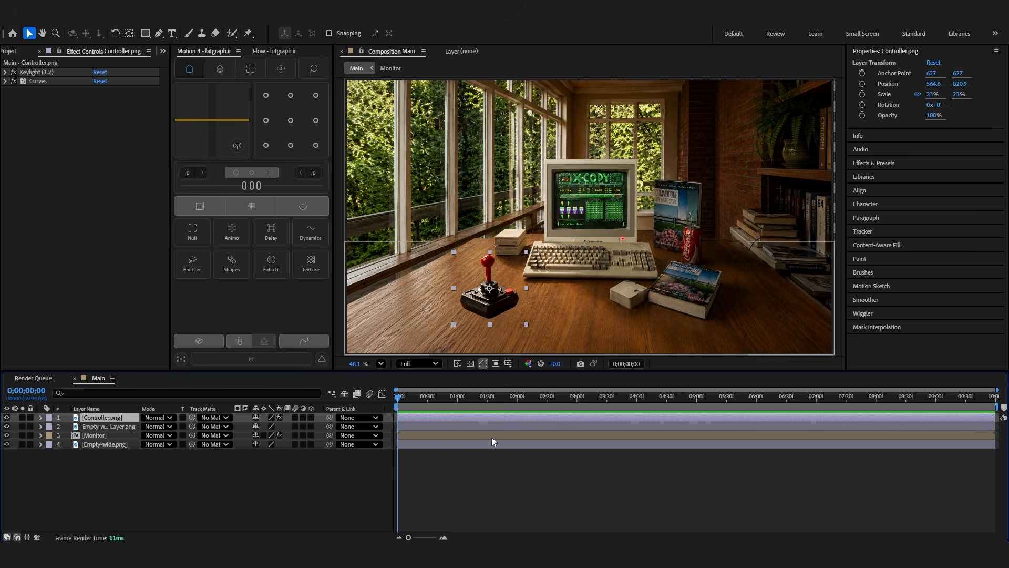
{"action": "key", "text": "ctrl+d"}
{"action": "key", "text": "Return"}
{"action": "type", "text": "Shadow"}
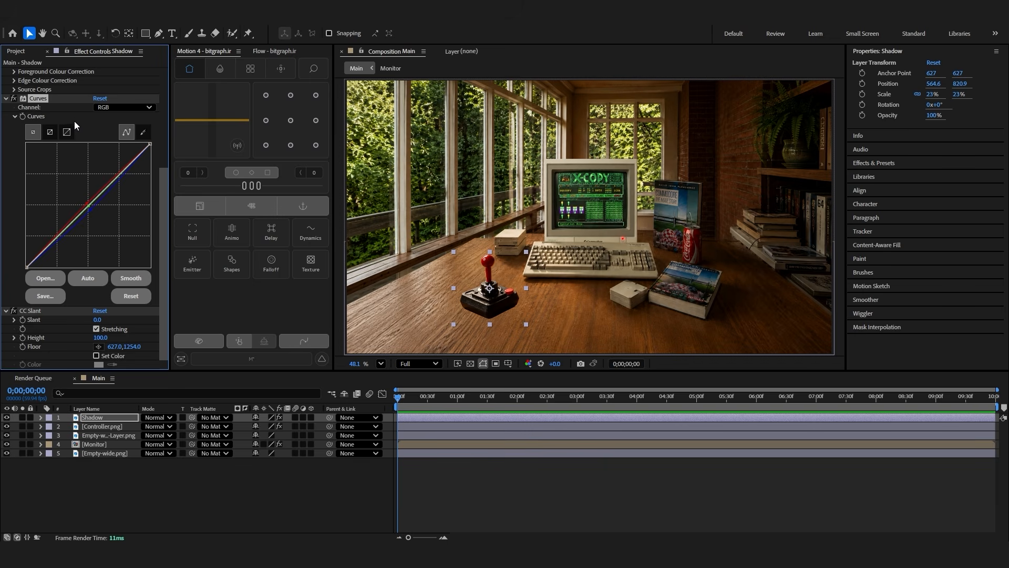
Remove Curves from the Shadow layer and add a Fill effect coloured black (000000)
{"action": "key", "text": "Delete"}
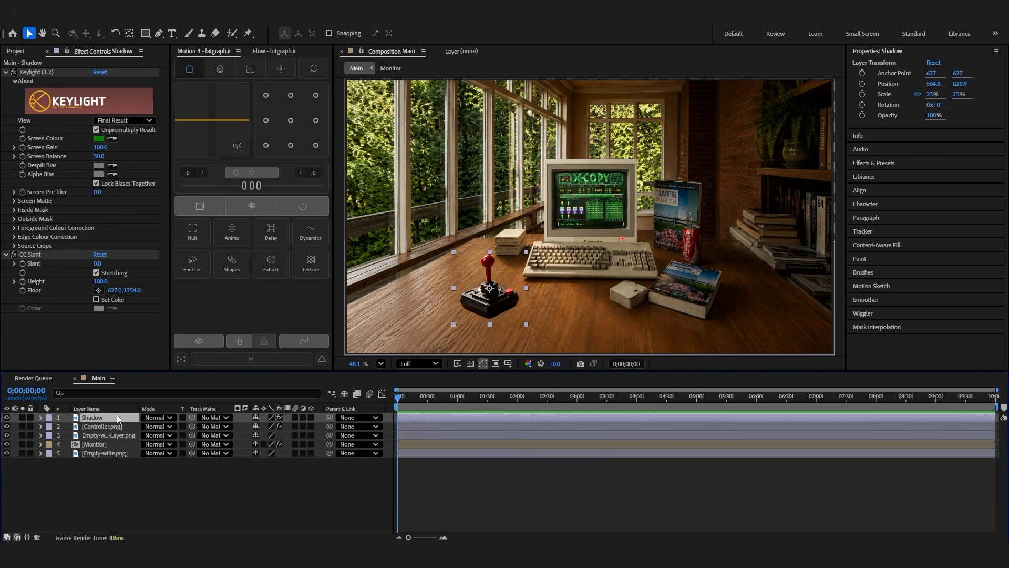
{"action": "key", "text": "ctrl+space"}
{"action": "type", "text": "fill"}
{"action": "key", "text": "Return"}
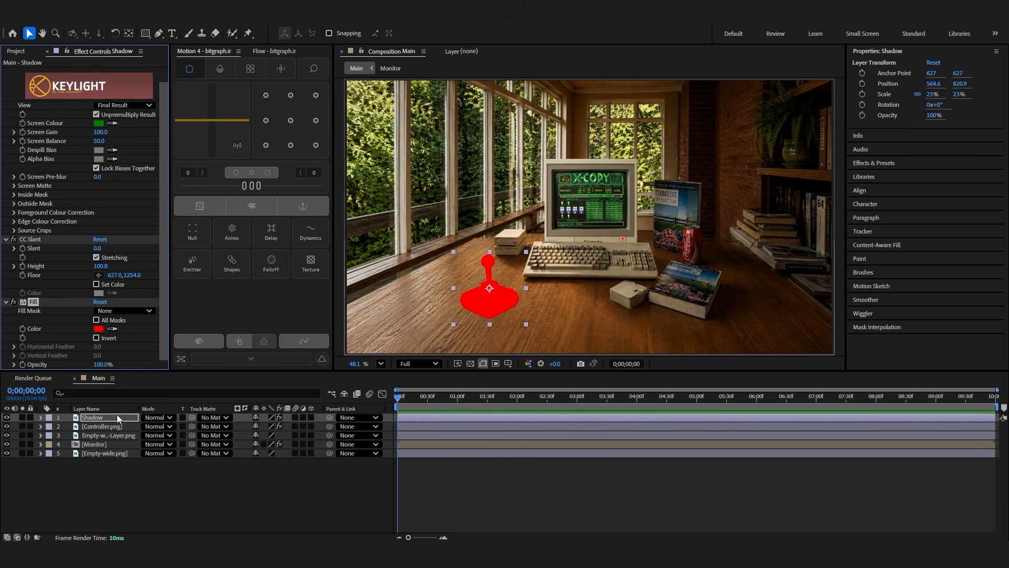
{"action": "left_click", "coordinate": [99, 329]}
{"action": "left_click_drag", "start_coordinate": [407, 328], "coordinate": [307, 382]}
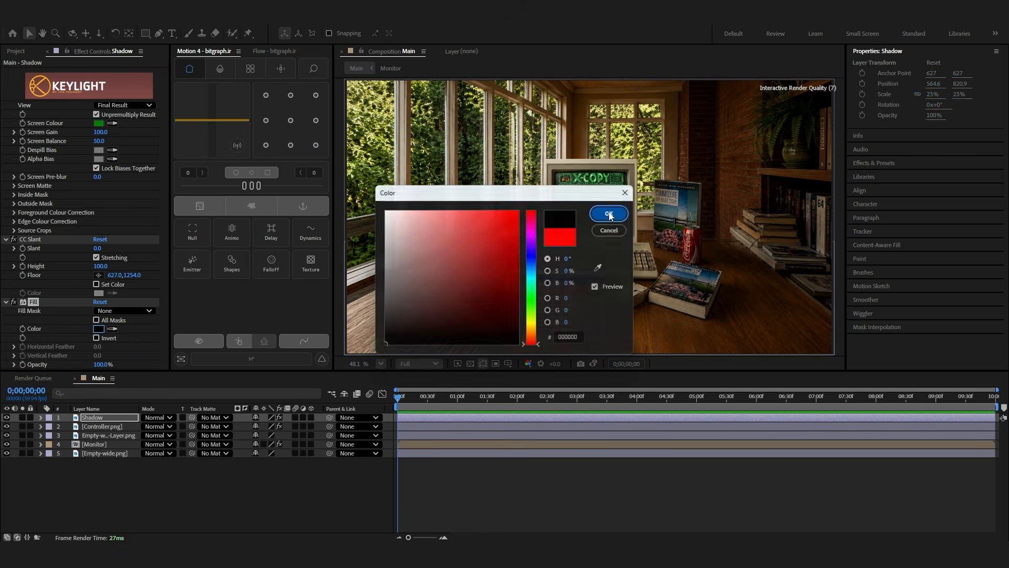
{"action": "left_click", "coordinate": [608, 214]}
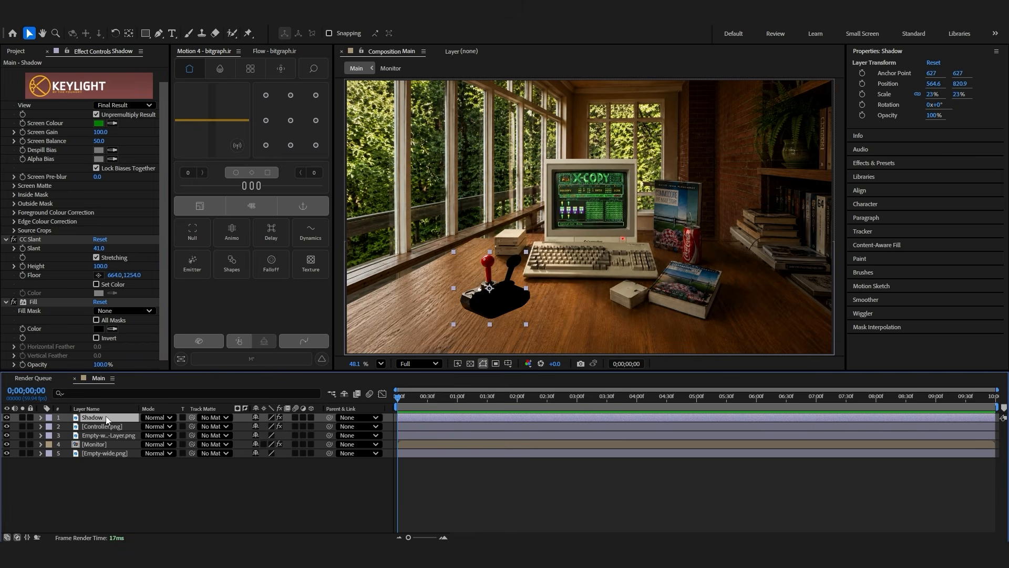
Move the Shadow layer beneath Controller.png and set its CC Slant amount to 78
{"action": "left_click_drag", "start_coordinate": [105, 415], "coordinate": [125, 432]}
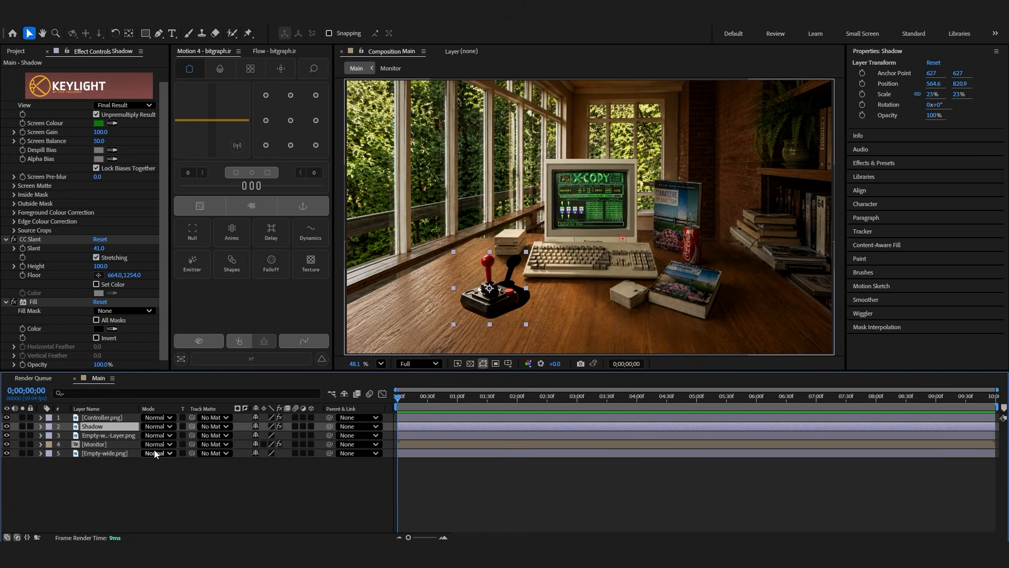
{"action": "left_click_drag", "start_coordinate": [107, 418], "coordinate": [109, 432]}
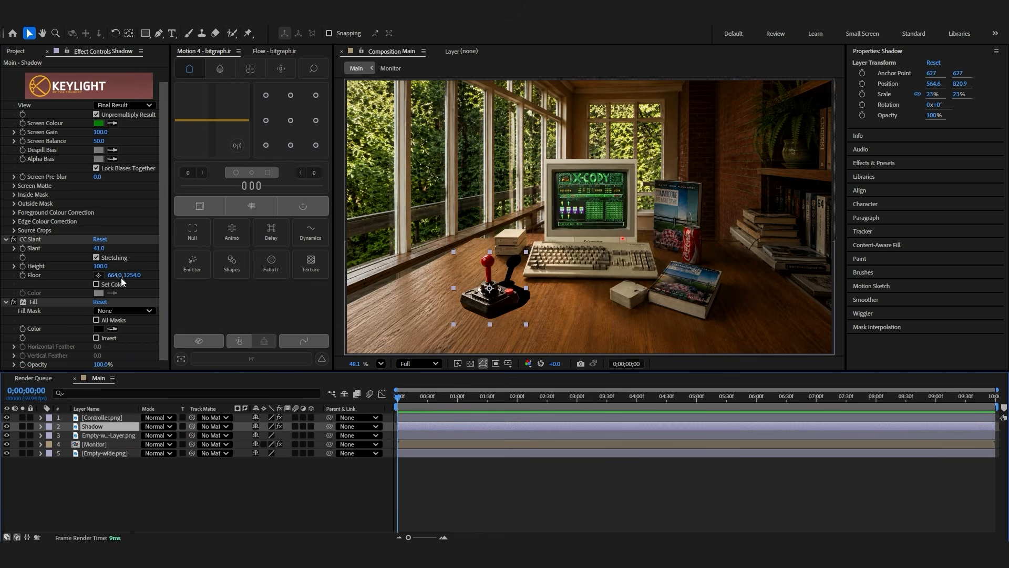
{"action": "left_click_drag", "start_coordinate": [99, 248], "coordinate": [122, 247]}
{"action": "left_click", "coordinate": [465, 475]}
Add a Fast Box Blur to the Shadow layer with a blur radius of 42
{"action": "left_click", "coordinate": [436, 427]}
{"action": "double_click", "coordinate": [550, 480]}
{"action": "type", "text": "fast"}
{"action": "key", "text": "Return"}
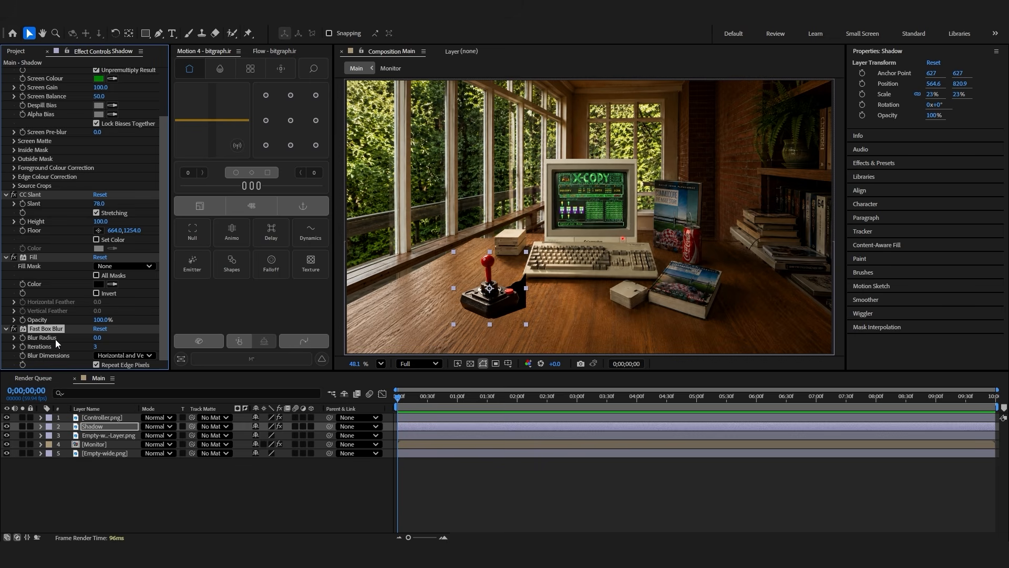
{"action": "left_click_drag", "start_coordinate": [96, 340], "coordinate": [119, 342]}
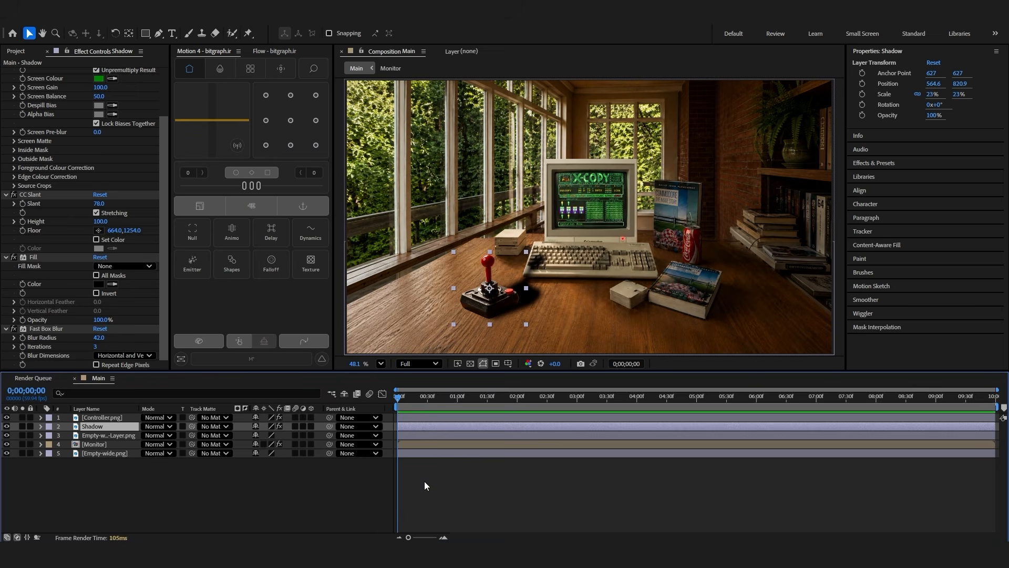
Lower the Shadow layer's opacity so the joystick's shadow blends softly into the desk
{"action": "key", "text": "t"}
{"action": "left_click_drag", "start_coordinate": [260, 436], "coordinate": [248, 437]}
{"action": "left_click", "coordinate": [549, 512]}
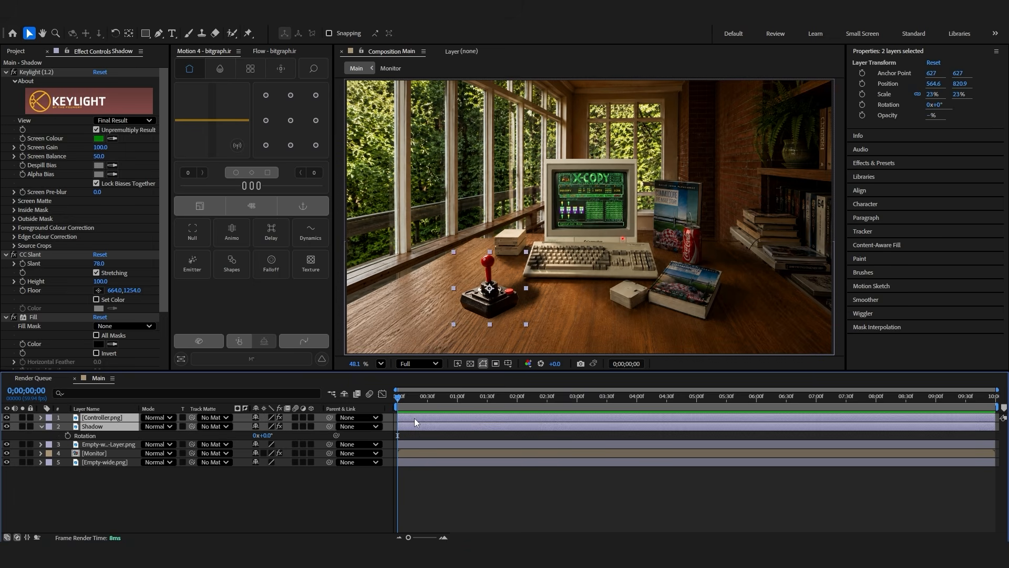
Pre-compose the Controller.png and Shadow layers together as Controller, moving all attributes into the new composition
{"action": "right_click", "coordinate": [414, 418]}
{"action": "left_click", "coordinate": [453, 348]}
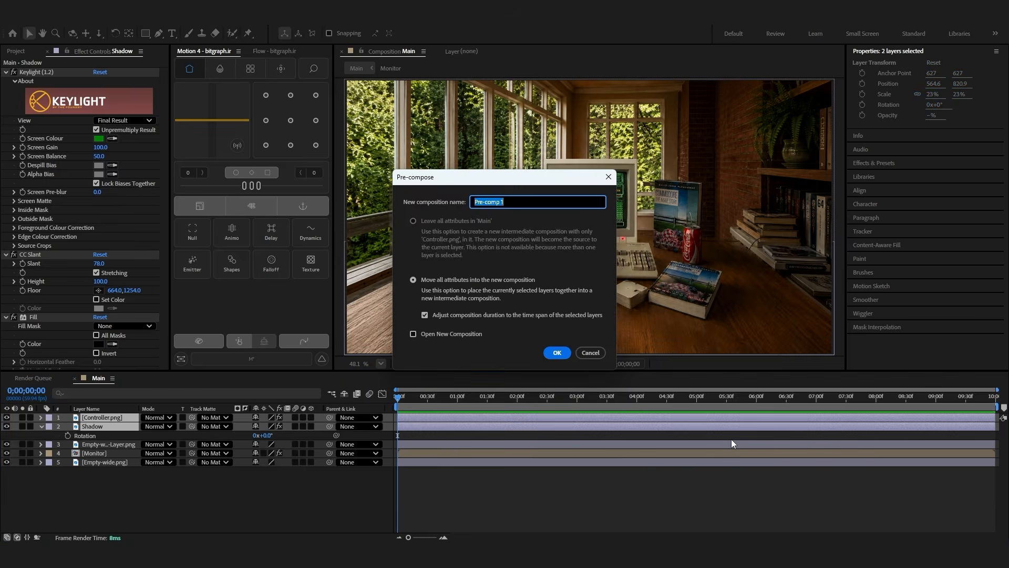
{"action": "type", "text": "Controller"}
{"action": "key", "text": "Return"}
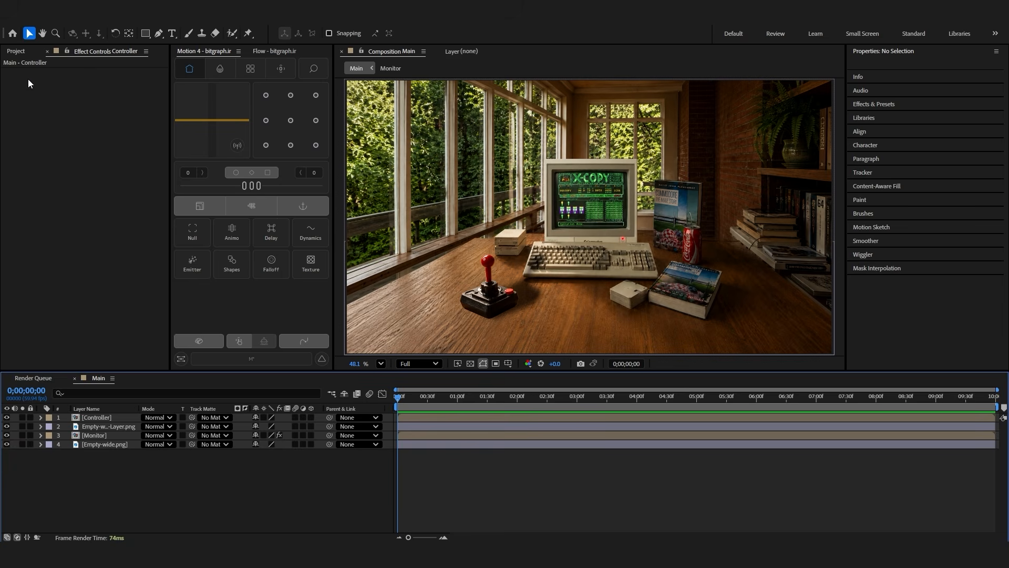
Add the Beck's bottle image beneath the Empty-wide-Top-Layer.png layer, scale it to 29% and position it beside the Coca-Cola can
{"action": "left_click", "coordinate": [17, 54]}
{"action": "left_click", "coordinate": [59, 174]}
{"action": "left_click_drag", "start_coordinate": [156, 381], "coordinate": [129, 425]}
{"action": "key", "text": "s"}
{"action": "left_click_drag", "start_coordinate": [273, 436], "coordinate": [232, 441]}
{"action": "left_click_drag", "start_coordinate": [587, 236], "coordinate": [723, 250]}
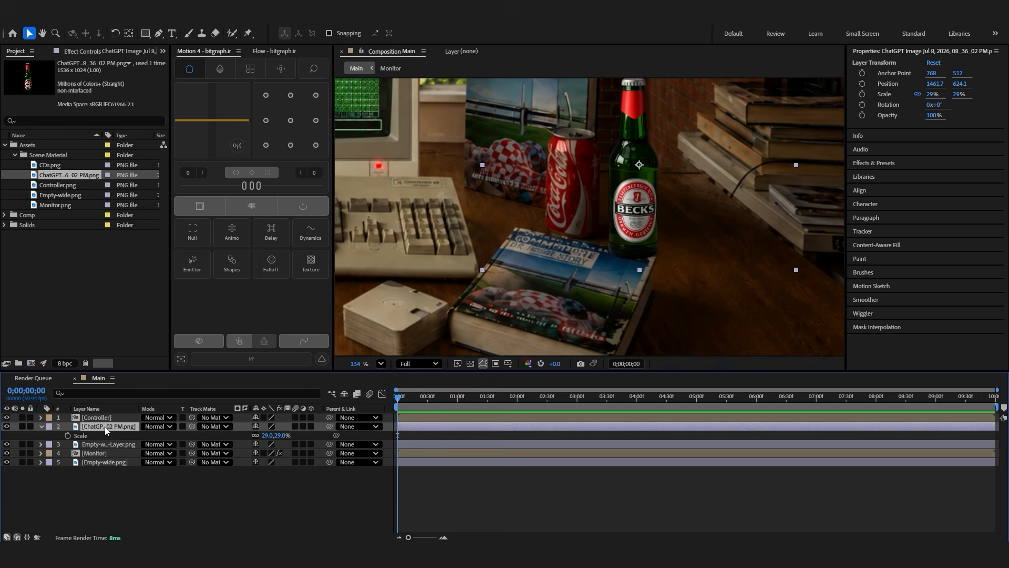
{"action": "left_click_drag", "start_coordinate": [101, 438], "coordinate": [102, 452]}
Reshape the Empty-wide-Top-Layer.png mask with the Pen tool so its edge follows the back edge of the lying book
{"action": "left_click", "coordinate": [108, 426]}
{"action": "left_click", "coordinate": [159, 33]}
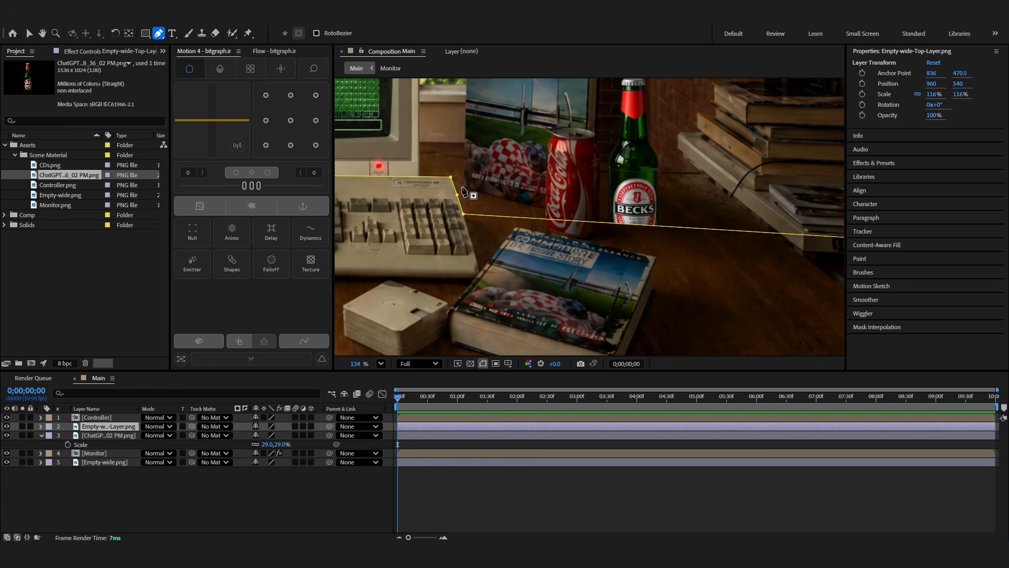
{"action": "left_click_drag", "start_coordinate": [551, 219], "coordinate": [556, 235]}
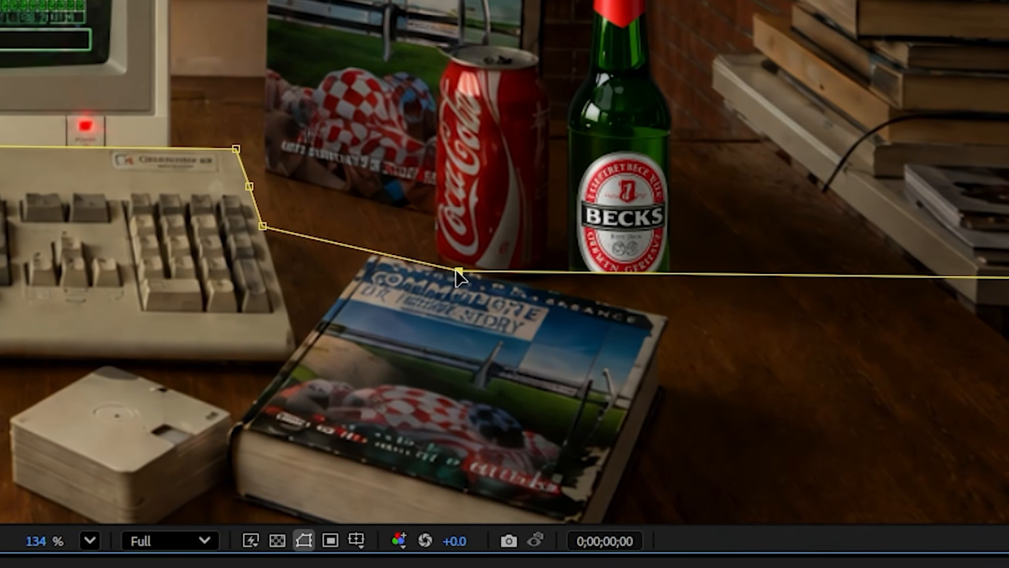
{"action": "left_click_drag", "start_coordinate": [457, 270], "coordinate": [464, 272]}
{"action": "left_click_drag", "start_coordinate": [637, 275], "coordinate": [682, 318]}
{"action": "key", "text": "ctrl+z"}
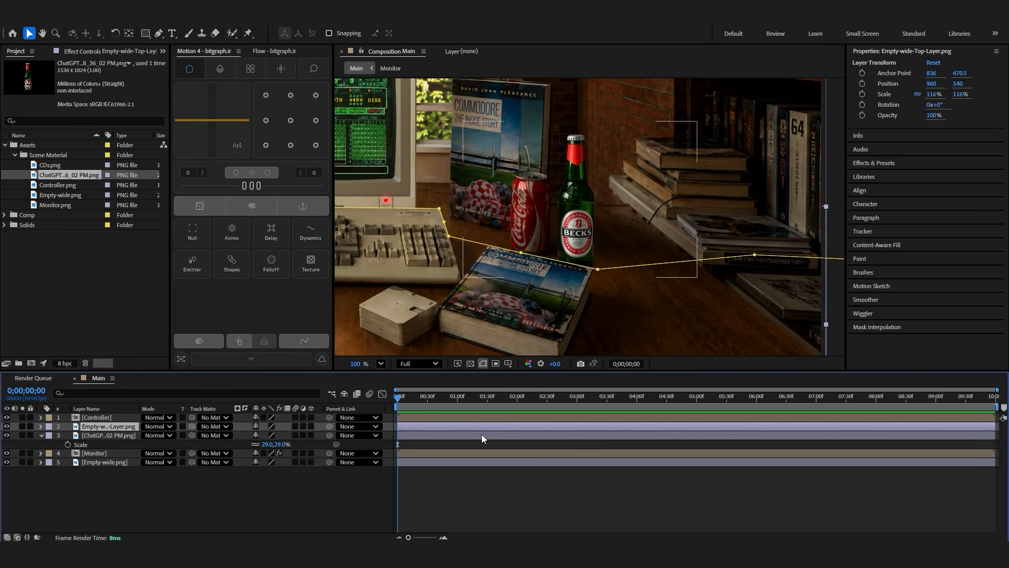
Copy the Curves effect from the Monitor layer onto the bottle image layer
{"action": "left_click", "coordinate": [484, 453]}
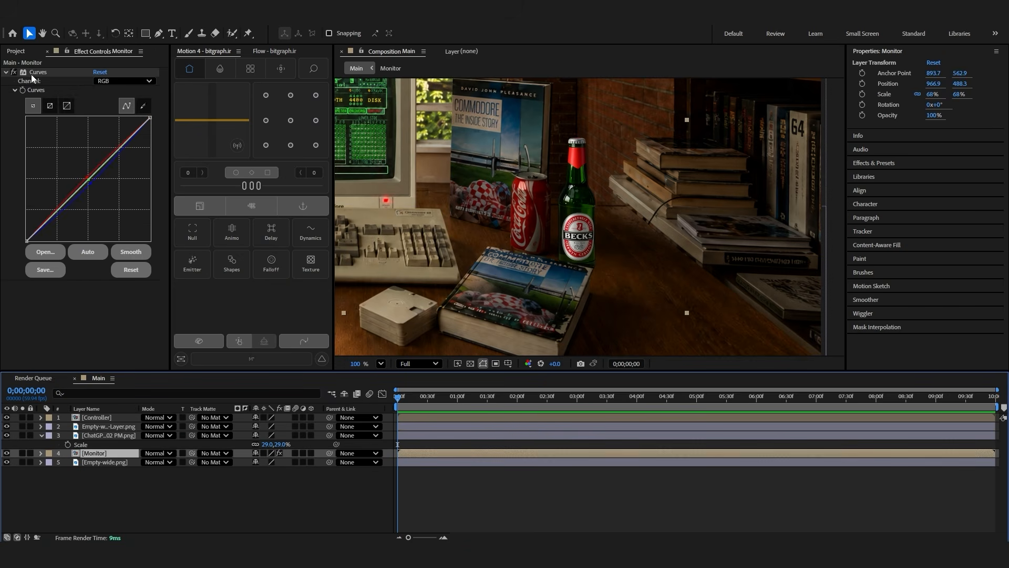
{"action": "left_click", "coordinate": [97, 434]}
{"action": "key", "text": "ctrl+v"}
{"action": "left_click", "coordinate": [546, 500]}
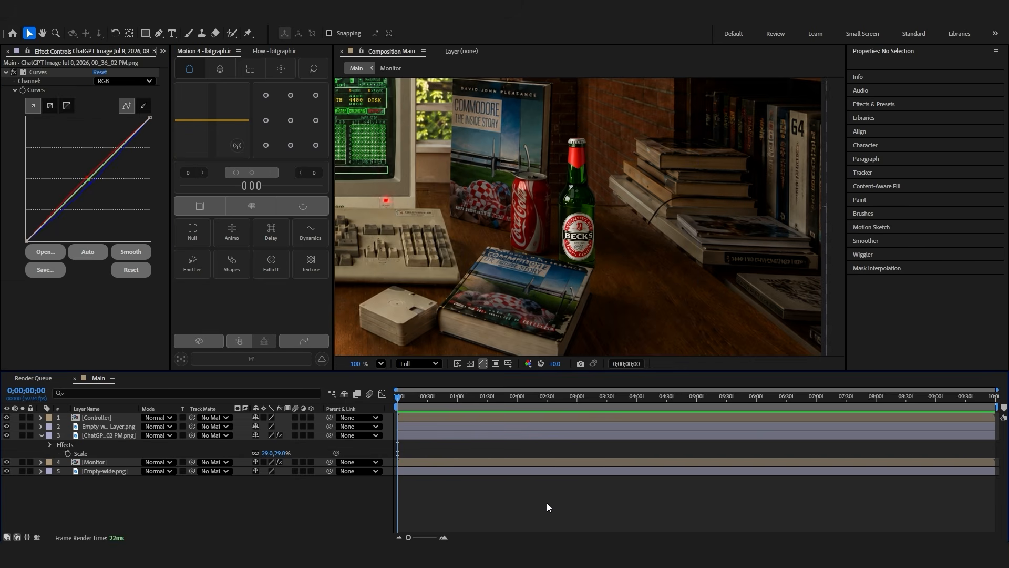
Duplicate the bottle layer, bring the copy to the top of the stack and move it near the windows at about 509.7, 590.1
{"action": "key", "text": "comma"}
{"action": "left_click", "coordinate": [662, 436]}
{"action": "key", "text": "ctrl+d"}
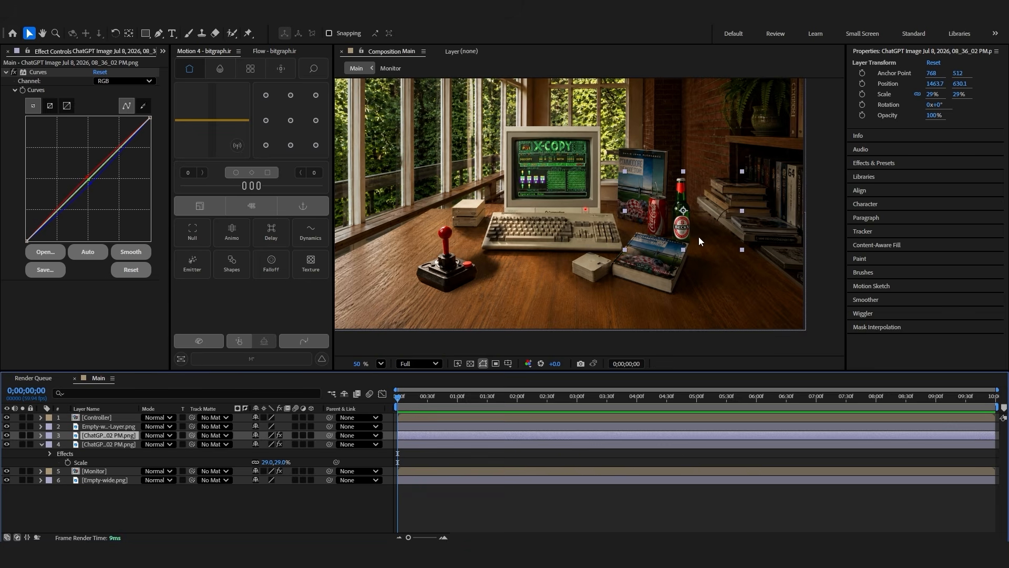
{"action": "left_click_drag", "start_coordinate": [102, 435], "coordinate": [102, 415]}
{"action": "left_click_drag", "start_coordinate": [694, 223], "coordinate": [445, 216]}
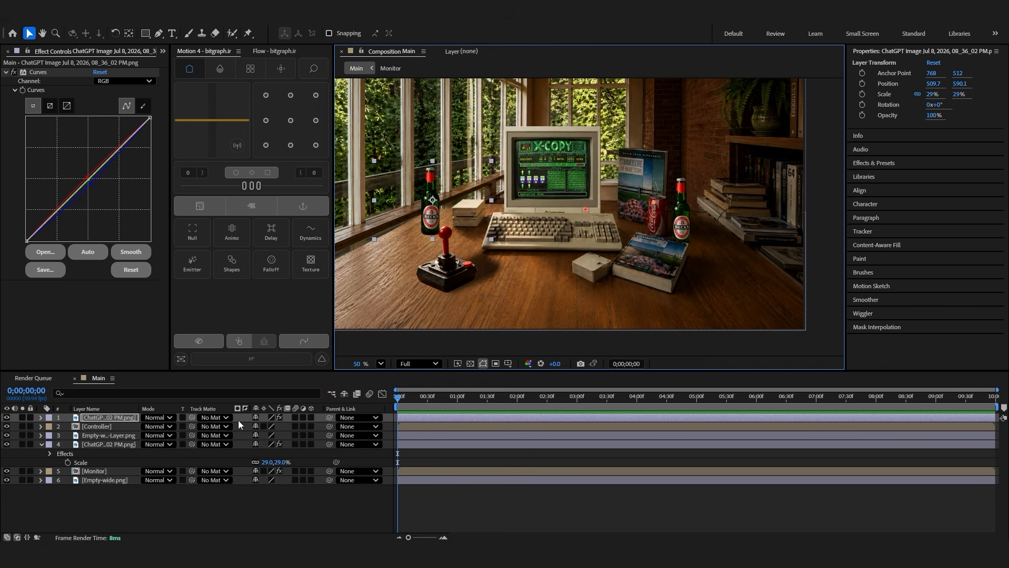
Move the duplicated bottle layer beneath the Controller layer and nudge the bottle into place behind the joystick
{"action": "key", "text": "s"}
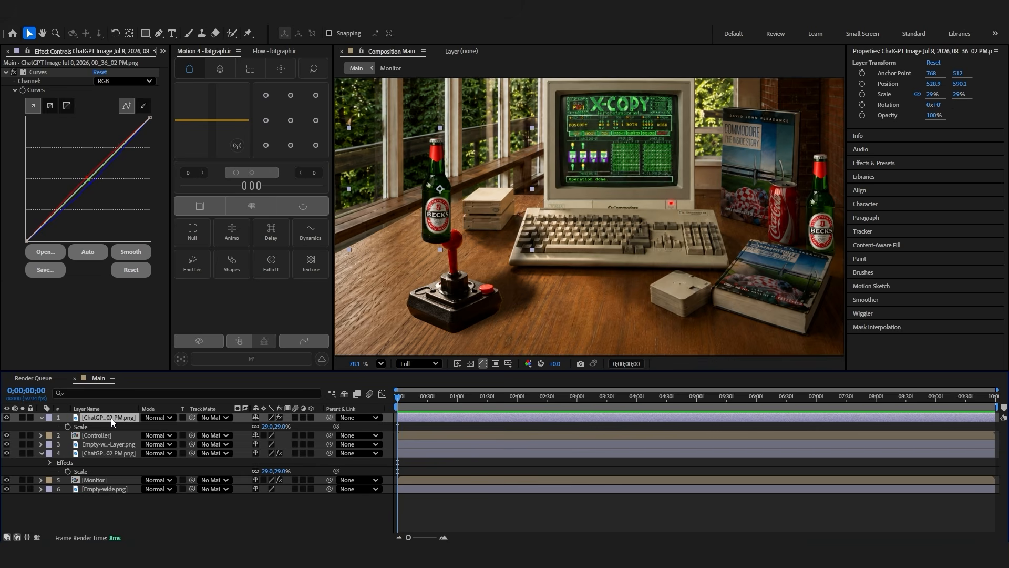
{"action": "left_click_drag", "start_coordinate": [105, 418], "coordinate": [110, 438]}
{"action": "left_click_drag", "start_coordinate": [435, 231], "coordinate": [437, 235]}
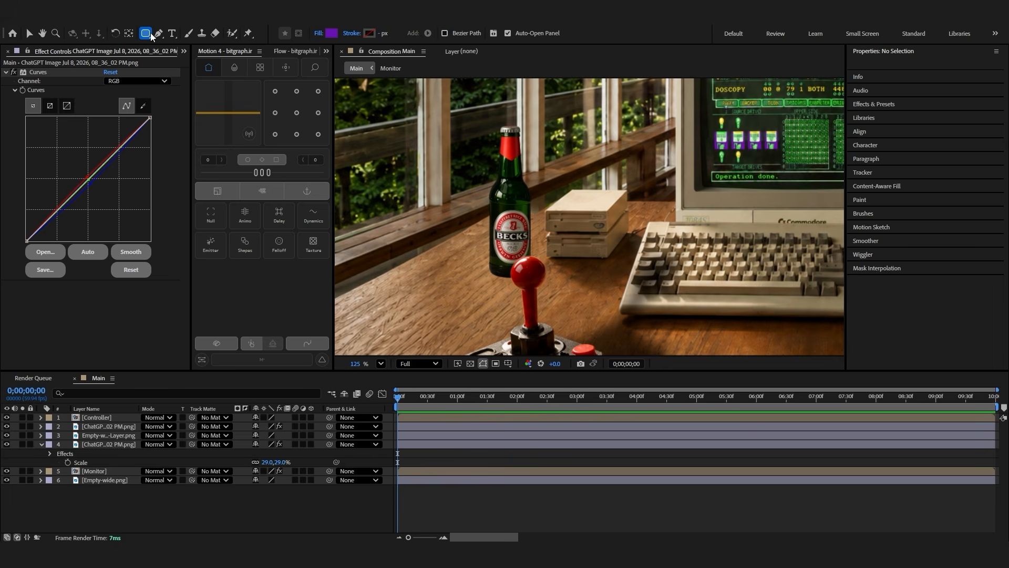
Draw an ellipse about 142 by 74 px over the base of the bottle behind the joystick and fill it black
{"action": "key", "text": "q"}
{"action": "left_click_drag", "start_coordinate": [552, 237], "coordinate": [458, 285]}
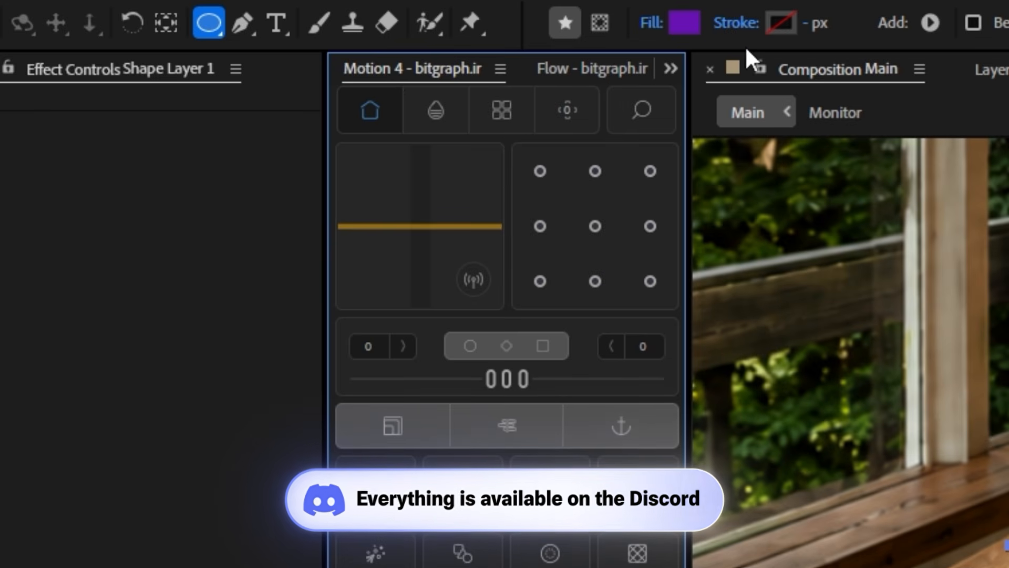
{"action": "left_click", "coordinate": [685, 24]}
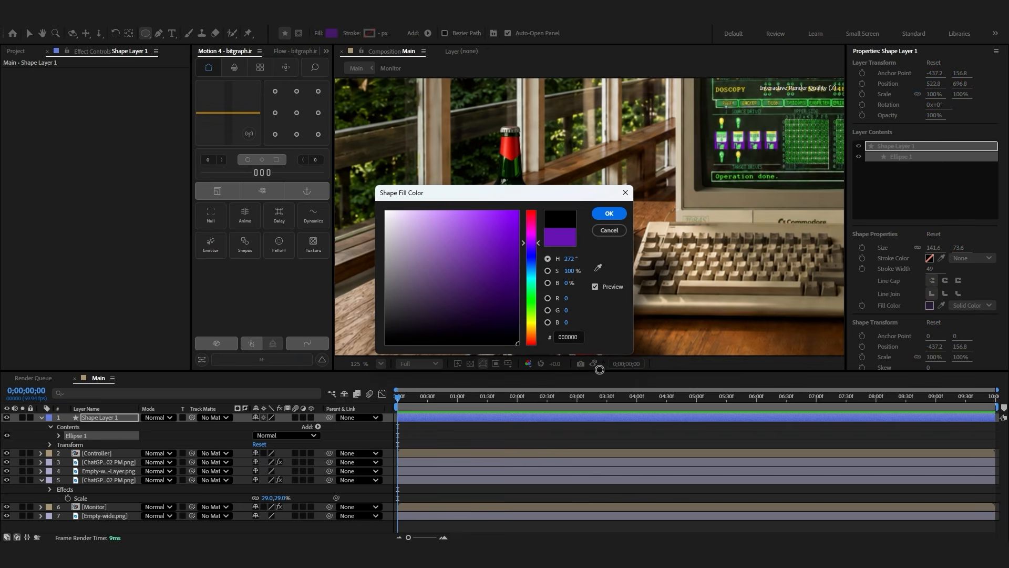
{"action": "left_click", "coordinate": [612, 212]}
Apply Fast Box Blur to the black ellipse with a blur radius of 32
{"action": "key", "text": "ctrl+space"}
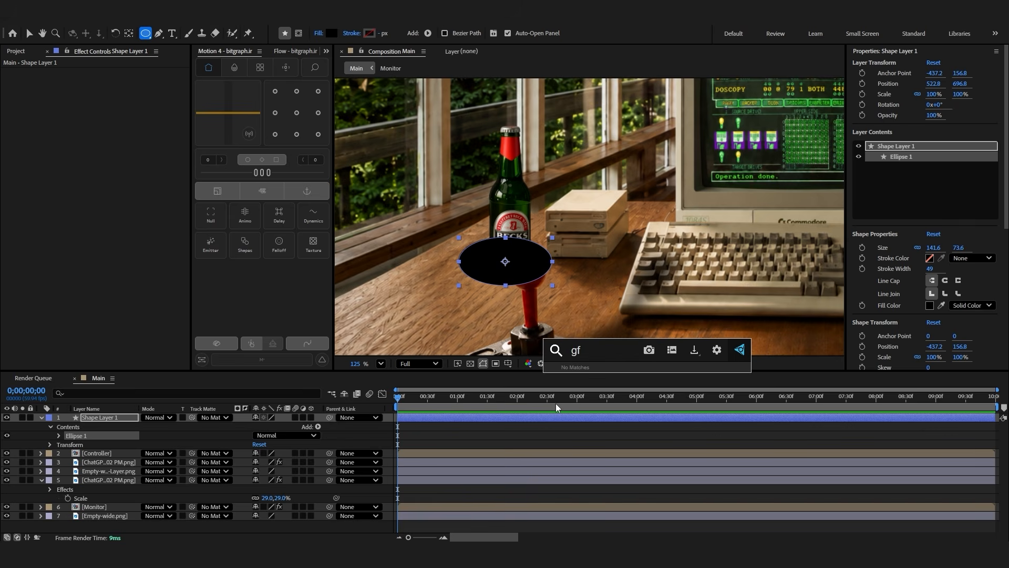
{"action": "type", "text": "g"}
{"action": "key", "text": "BackSpace"}
{"action": "type", "text": "fast"}
{"action": "left_click", "coordinate": [568, 380]}
{"action": "key", "text": "v"}
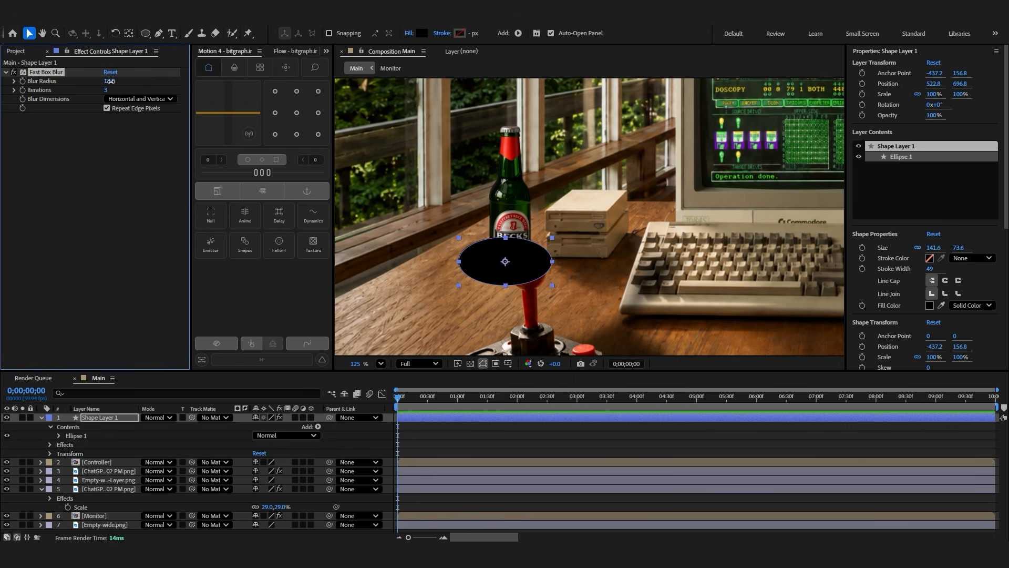
{"action": "left_click_drag", "start_coordinate": [109, 81], "coordinate": [125, 86]}
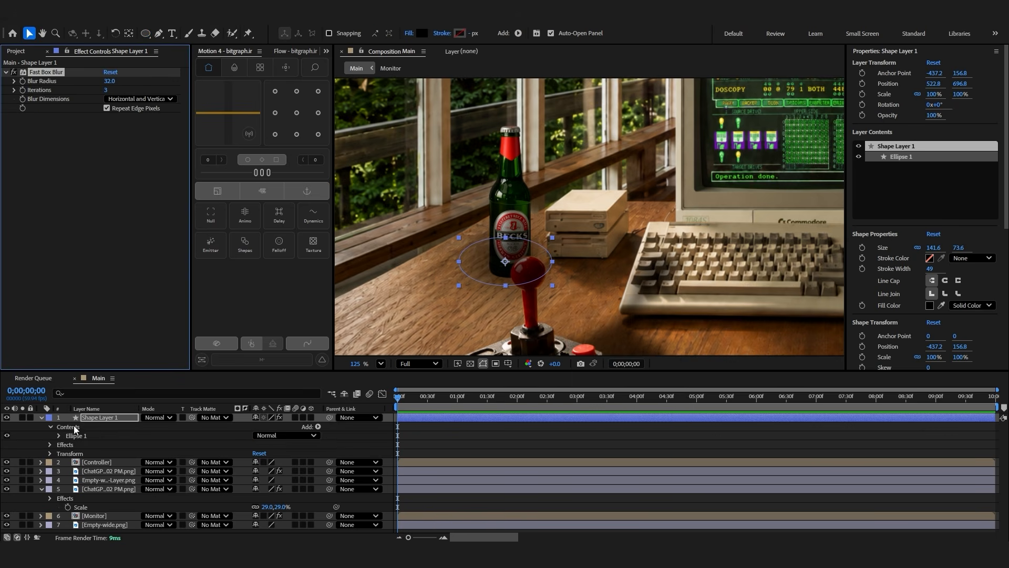
Place the ellipse layer beneath the copied bottle and fit it at 77% scale under the bottle's base with a slightly reduced blur
{"action": "left_click_drag", "start_coordinate": [104, 422], "coordinate": [115, 475]}
{"action": "left_click_drag", "start_coordinate": [489, 280], "coordinate": [493, 287]}
{"action": "left_click_drag", "start_coordinate": [112, 81], "coordinate": [107, 81]}
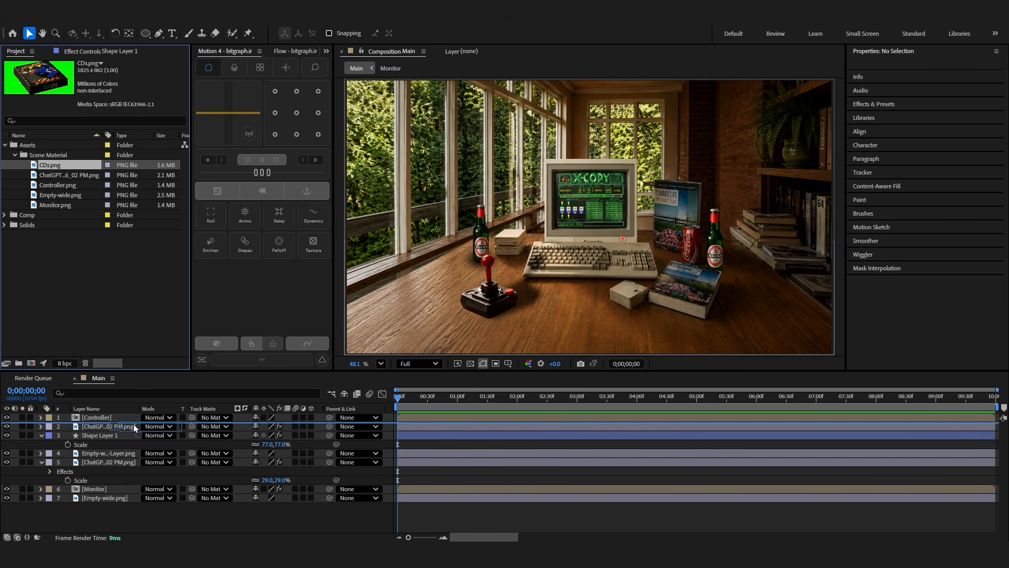
Add CDs.png above the Controller layer at 20% scale and key out its green background with Keylight
{"action": "left_click_drag", "start_coordinate": [133, 424], "coordinate": [99, 417]}
{"action": "key", "text": "s"}
{"action": "left_click_drag", "start_coordinate": [266, 426], "coordinate": [227, 426]}
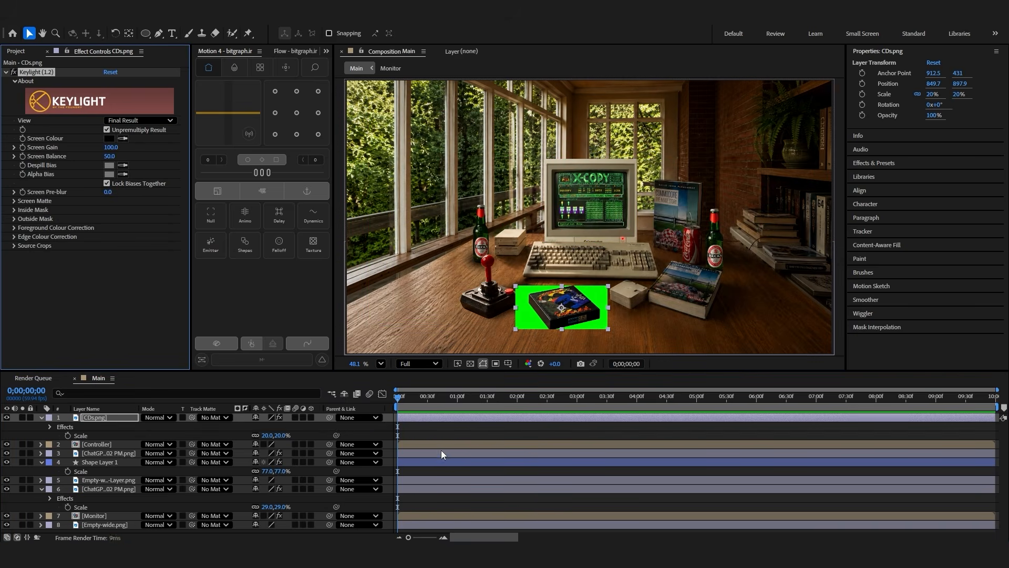
{"action": "left_click", "coordinate": [524, 315]}
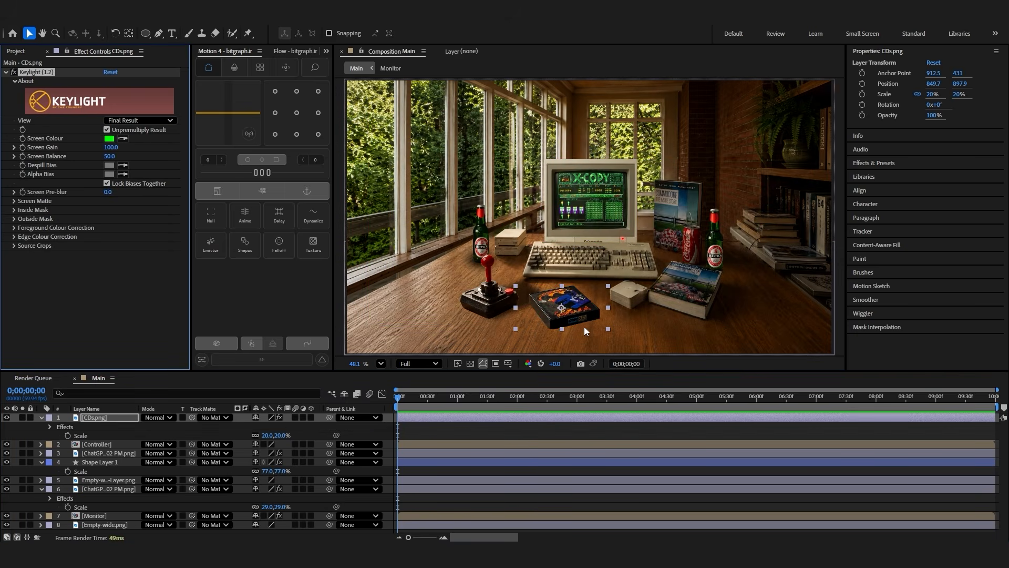
Pre-compose the copied bottle and its shadow ellipse as Bottle and move its anchor point to the bottle's base
{"action": "left_click", "coordinate": [115, 455]}
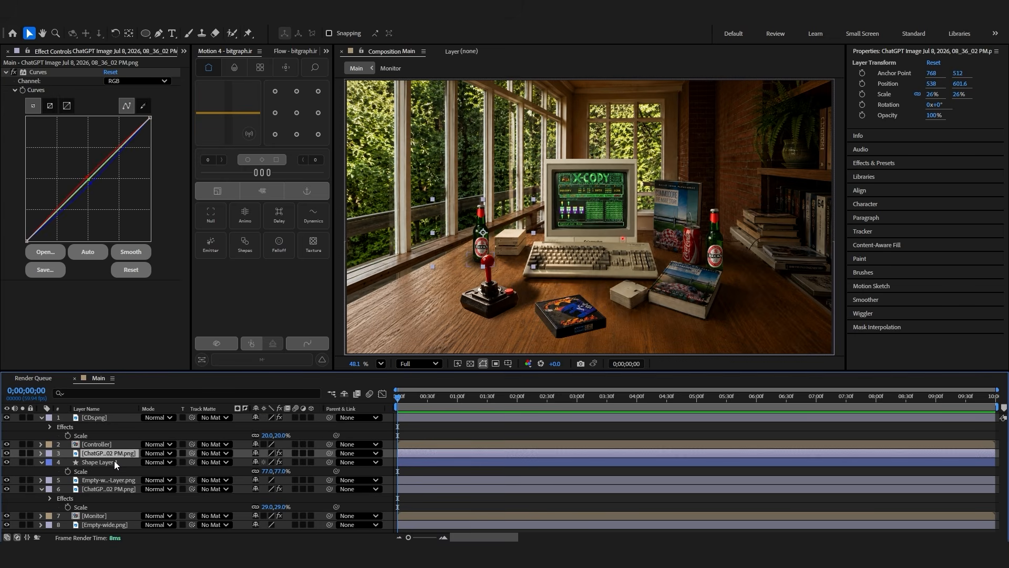
{"action": "left_click", "coordinate": [113, 462], "text": "shift"}
{"action": "right_click", "coordinate": [108, 459]}
{"action": "left_click", "coordinate": [136, 385]}
{"action": "type", "text": "B"}
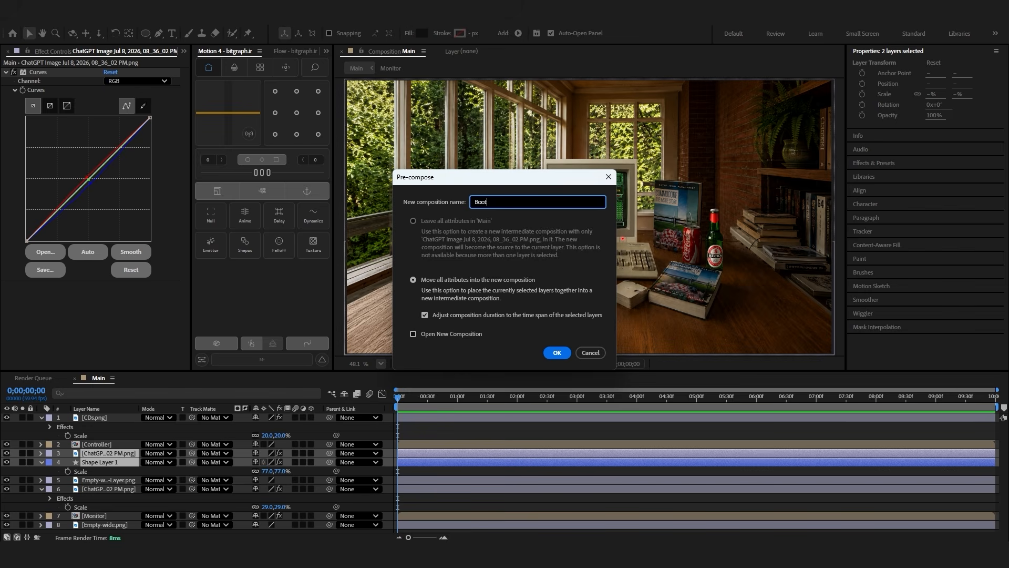
{"action": "type", "text": "ottle"}
{"action": "key", "text": "Return"}
{"action": "key", "text": "y"}
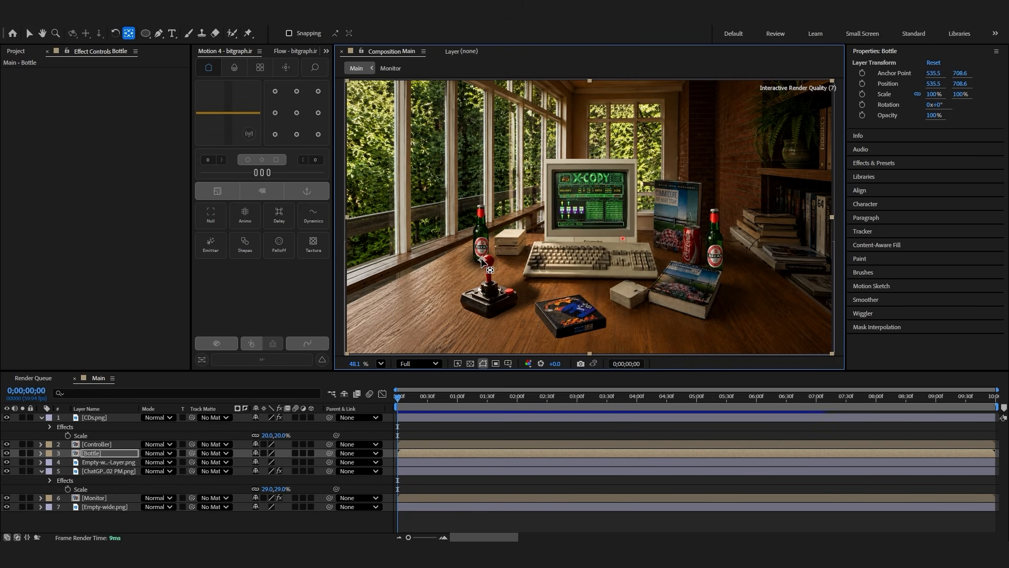
Draw a black four-cornered shape along the top face of the CD box with the Pen tool and place it beneath CDs.png
{"action": "left_click", "coordinate": [570, 316]}
{"action": "key", "text": "g"}
{"action": "scroll", "coordinate": [570, 326], "scroll_direction": "up", "scroll_amount": 5}
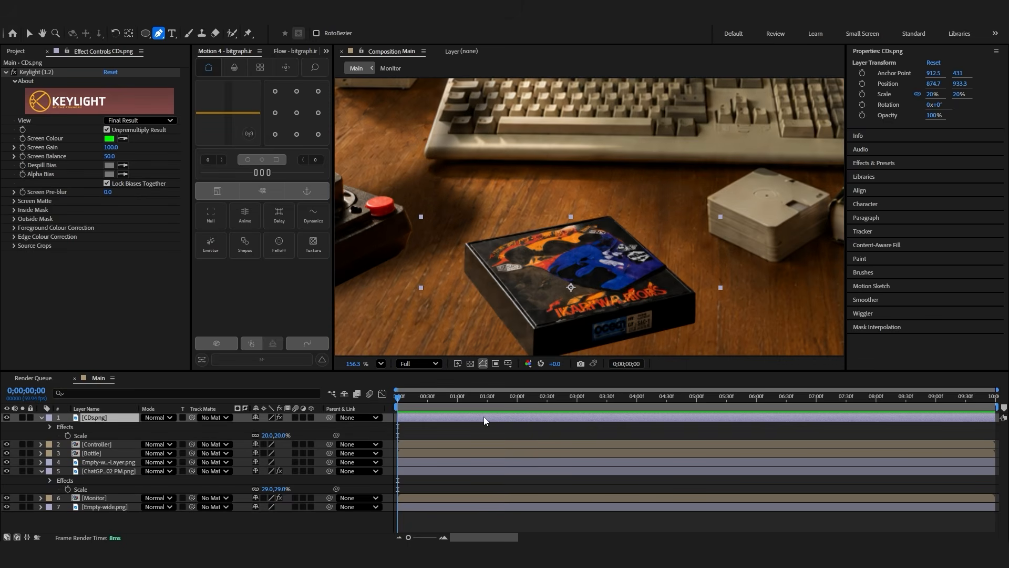
{"action": "left_click", "coordinate": [486, 430]}
{"action": "left_click", "coordinate": [536, 326]}
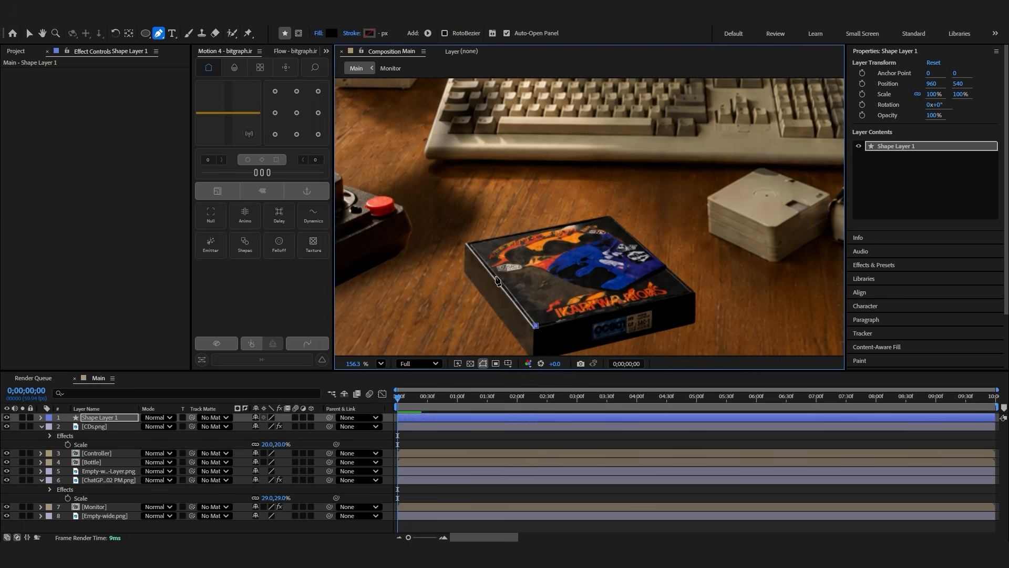
{"action": "left_click", "coordinate": [470, 245]}
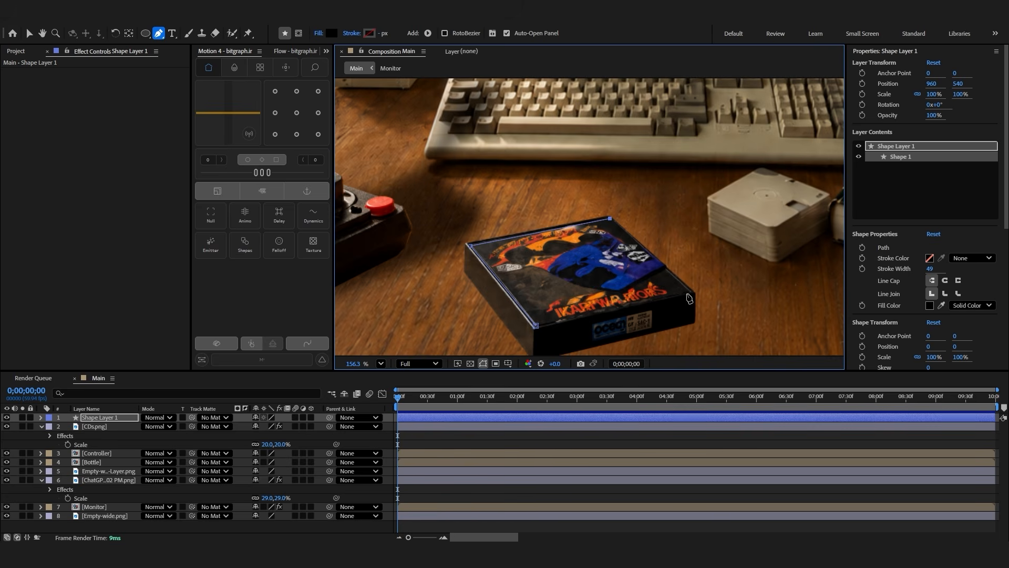
{"action": "left_click", "coordinate": [536, 325]}
{"action": "key", "text": "ctrl+["}
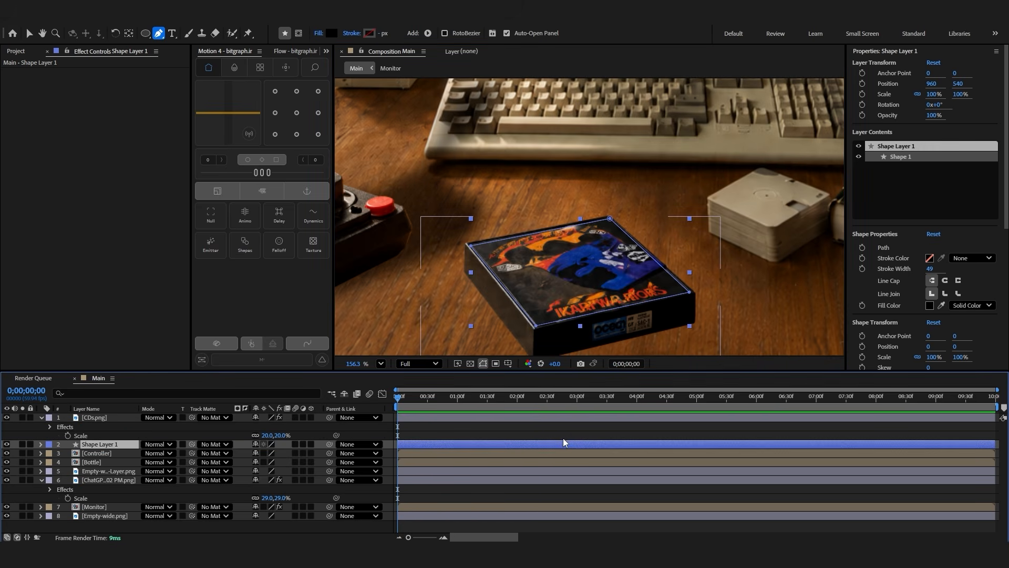
Duplicate the box shape layer, scale the copy to 116% and move it back under the box at 976, 496
{"action": "scroll", "coordinate": [640, 350], "scroll_direction": "down", "scroll_amount": 5}
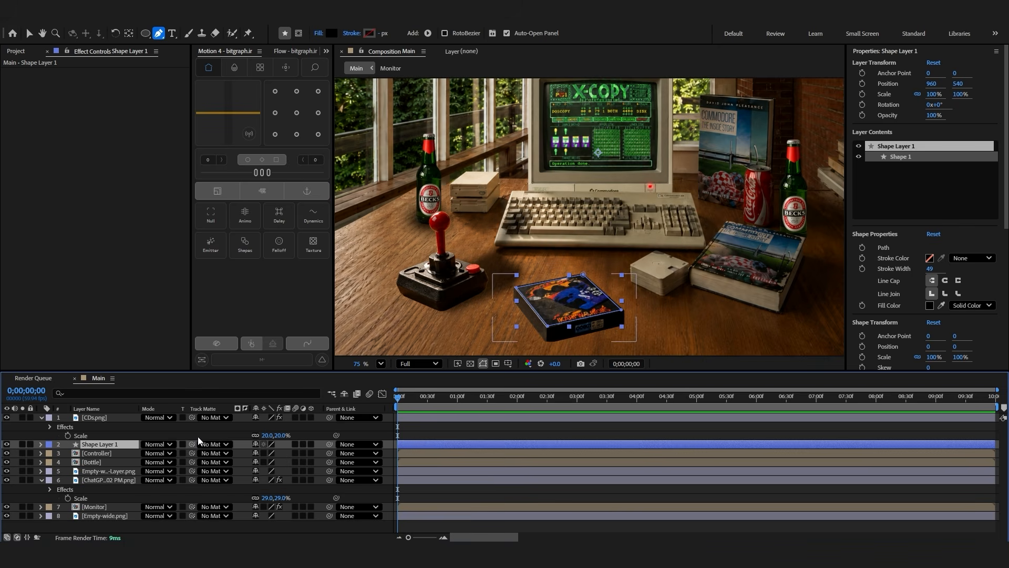
{"action": "key", "text": "ctrl+d"}
{"action": "key", "text": "s"}
{"action": "left_click_drag", "start_coordinate": [271, 453], "coordinate": [310, 453]}
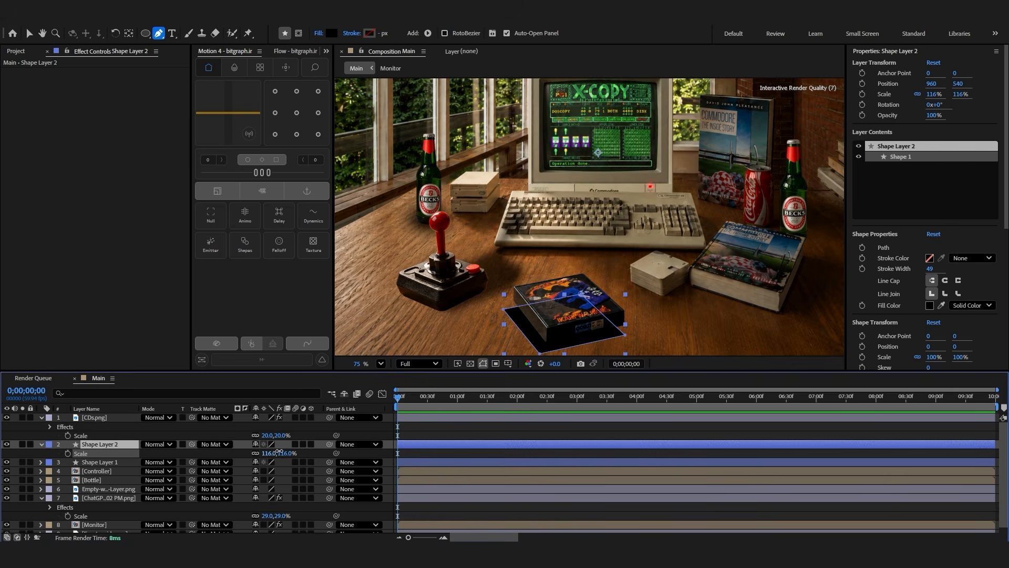
{"action": "left_click", "coordinate": [30, 33]}
{"action": "left_click_drag", "start_coordinate": [576, 326], "coordinate": [582, 310]}
Fit the enlarged shape's corners to the CD box's base and place its layer, renamed Shadow, beneath Shape Layer 1
{"action": "left_click_drag", "start_coordinate": [545, 337], "coordinate": [546, 342]}
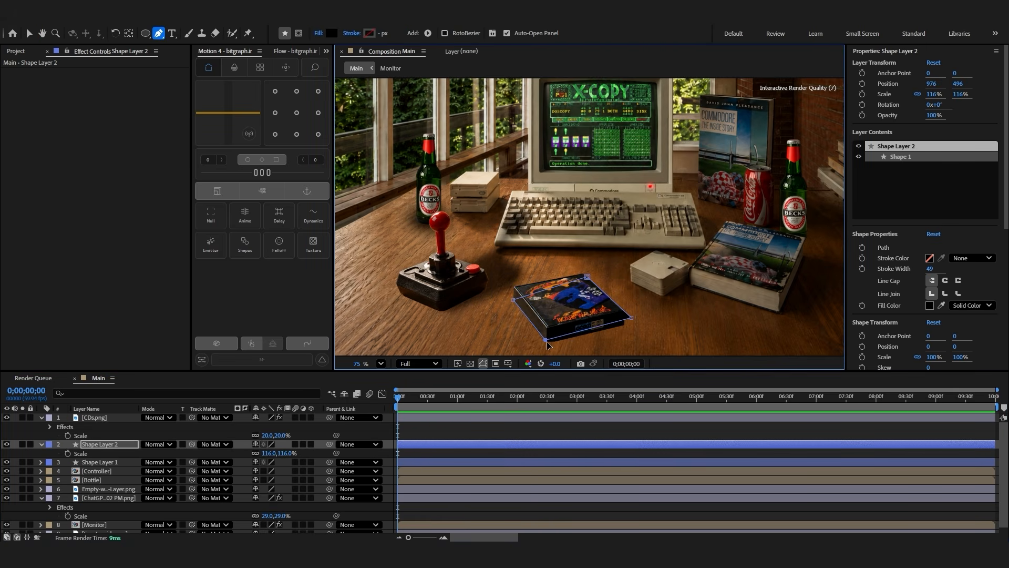
{"action": "left_click_drag", "start_coordinate": [631, 318], "coordinate": [625, 325]}
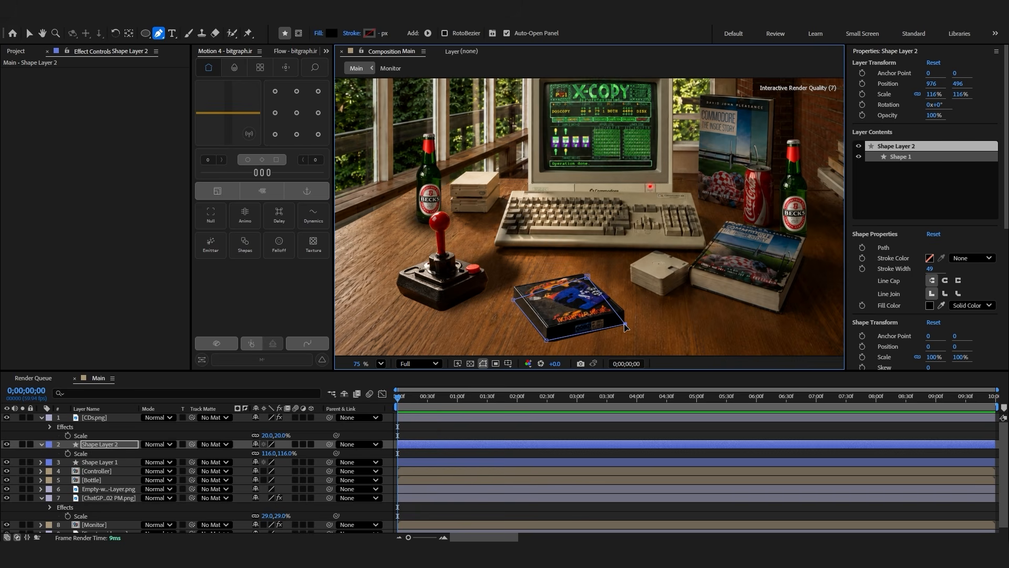
{"action": "left_click_drag", "start_coordinate": [548, 341], "coordinate": [550, 343]}
{"action": "left_click_drag", "start_coordinate": [123, 445], "coordinate": [136, 467]}
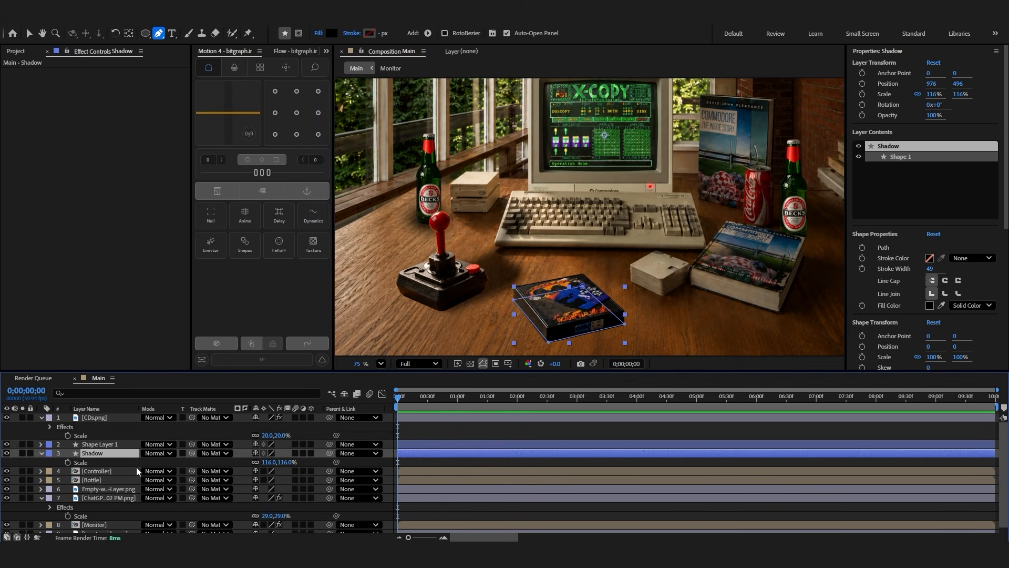
Apply Fast Box Blur to the Shadow layer with a blur radius of 16
{"action": "key", "text": "ctrl+space"}
{"action": "type", "text": "fas"}
{"action": "key", "text": "Return"}
{"action": "key", "text": "v"}
{"action": "left_click_drag", "start_coordinate": [108, 81], "coordinate": [126, 82]}
{"action": "left_click", "coordinate": [459, 434]}
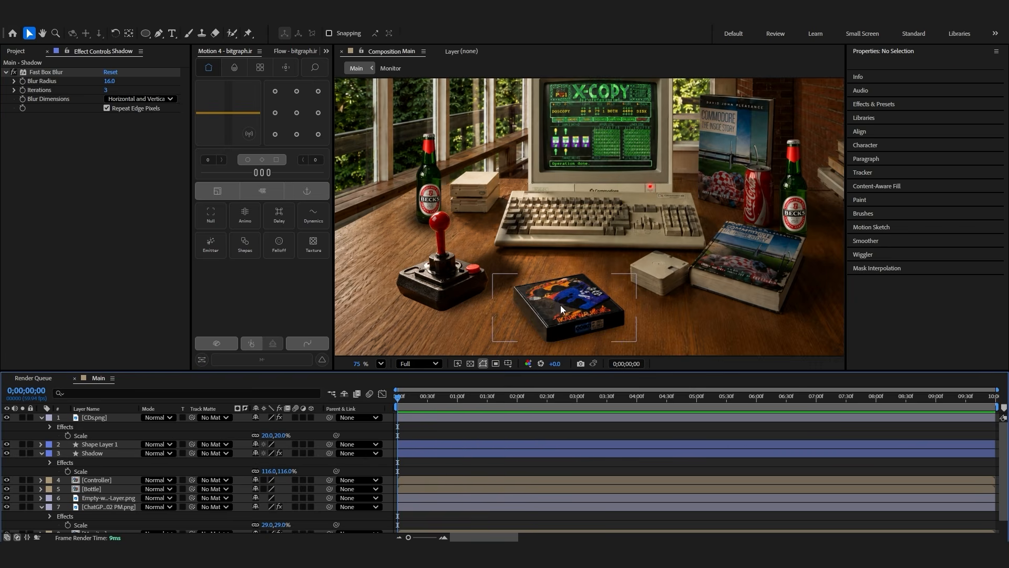
Pre-compose CDs.png, Shape Layer 1 and Shadow as CDs, and set its anchor point on the box at 883, 918.7
{"action": "scroll", "coordinate": [609, 331], "scroll_direction": "down", "scroll_amount": 2}
{"action": "left_click", "coordinate": [381, 363]}
{"action": "left_click", "coordinate": [399, 152]}
{"action": "right_click", "coordinate": [491, 418]}
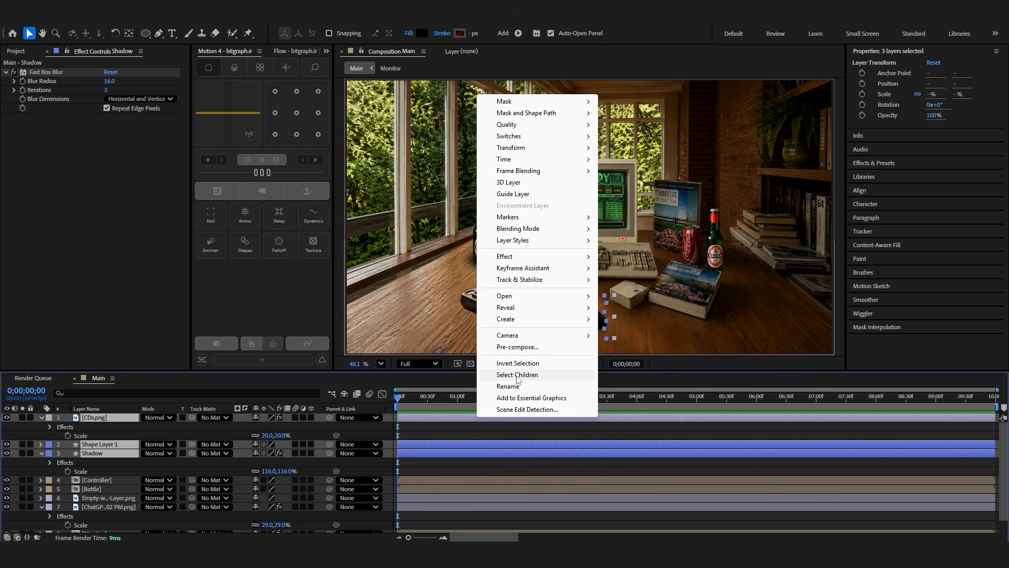
{"action": "left_click", "coordinate": [521, 345]}
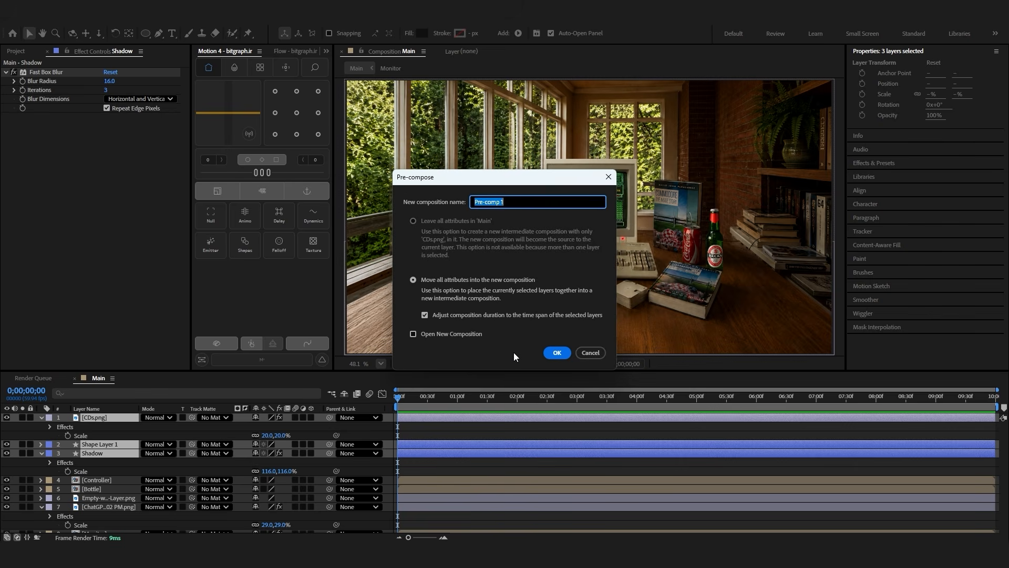
{"action": "type", "text": "CDs"}
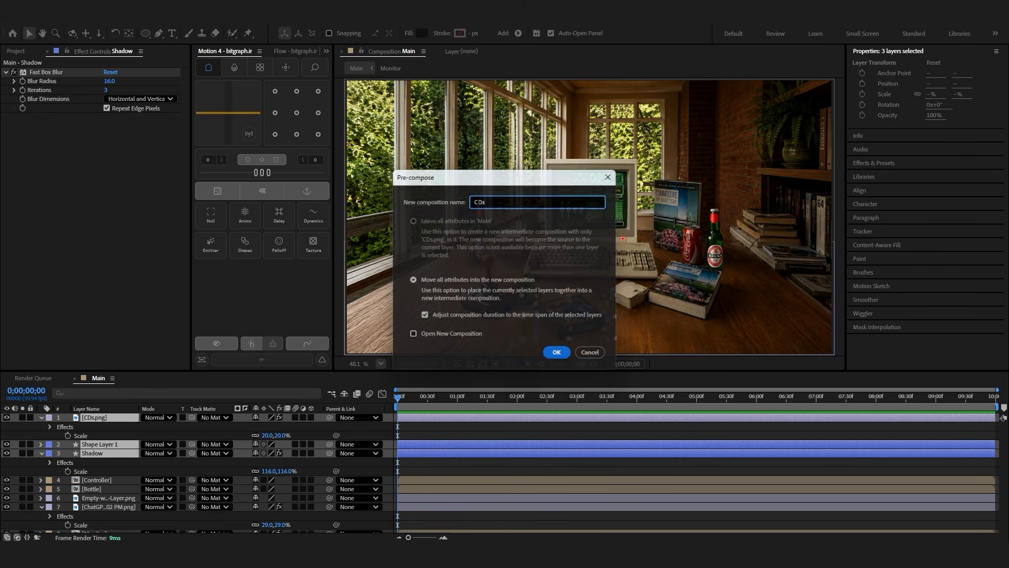
{"action": "left_click", "coordinate": [557, 353]}
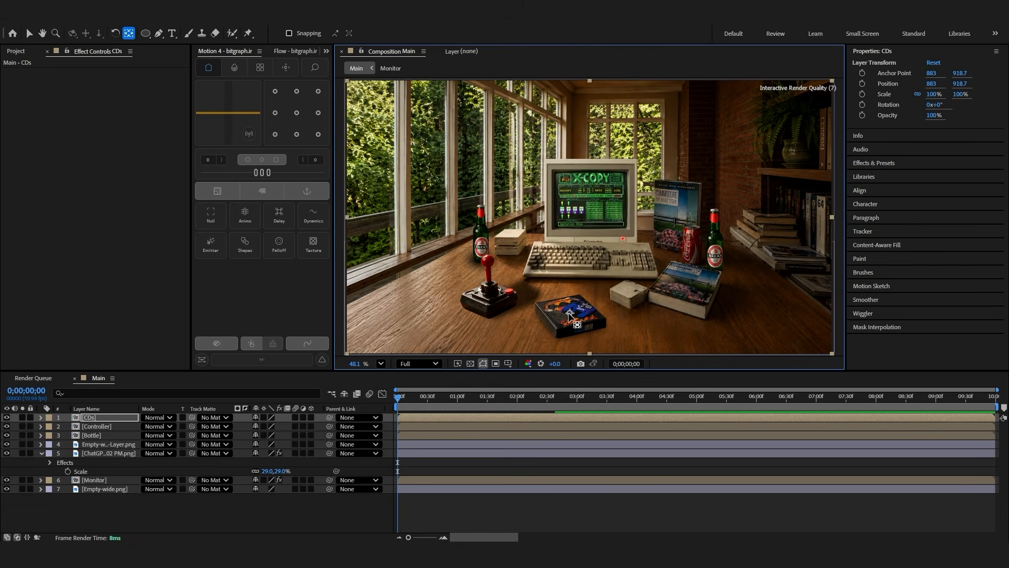
{"action": "left_click", "coordinate": [610, 502]}
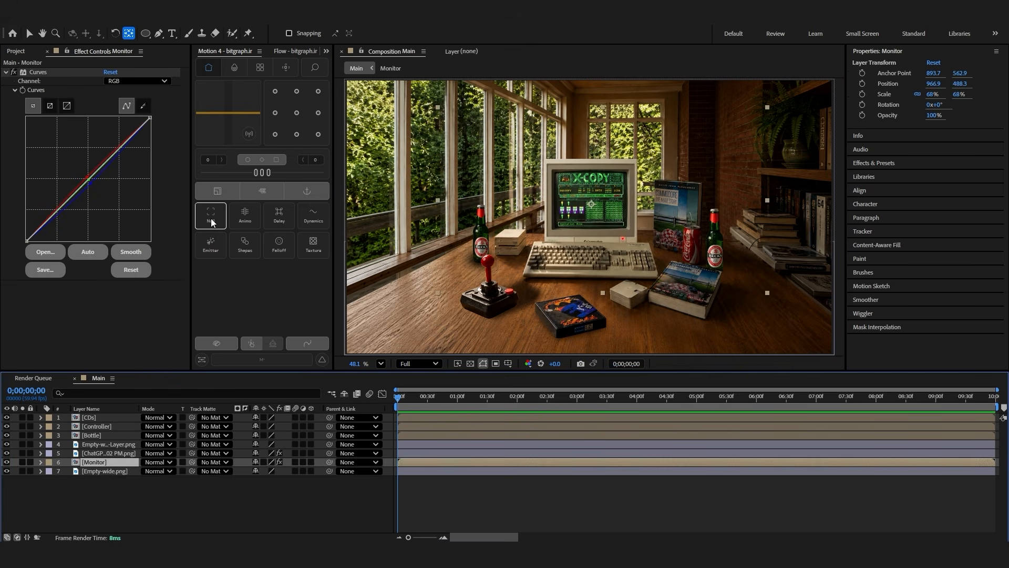
Create a separate parent null for each of the Monitor, original bottle image and Bottle layers
{"action": "left_click", "coordinate": [212, 223]}
{"action": "left_click", "coordinate": [105, 453]}
{"action": "left_click", "coordinate": [210, 216]}
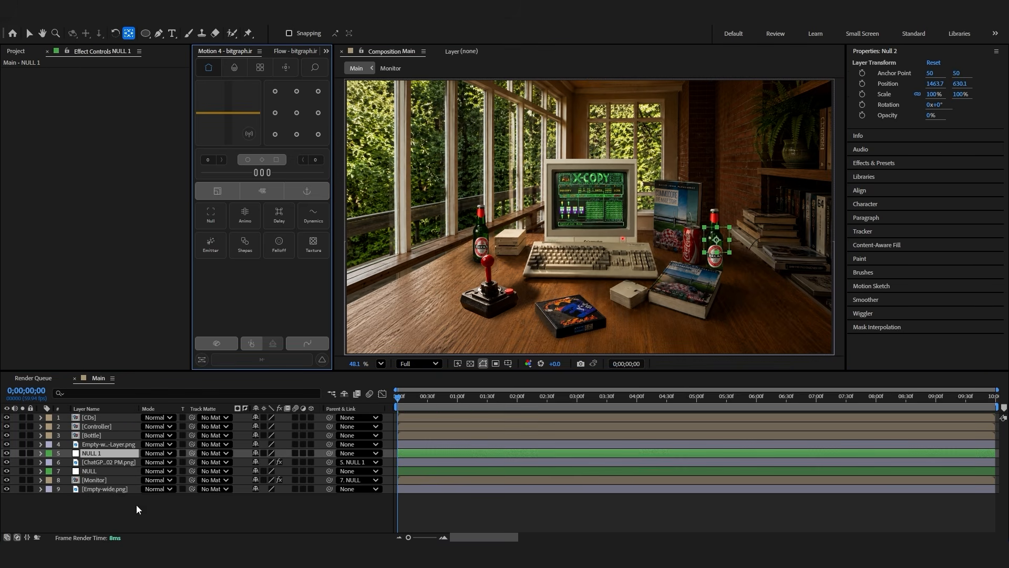
{"action": "left_click", "coordinate": [109, 445]}
{"action": "left_click", "coordinate": [126, 435]}
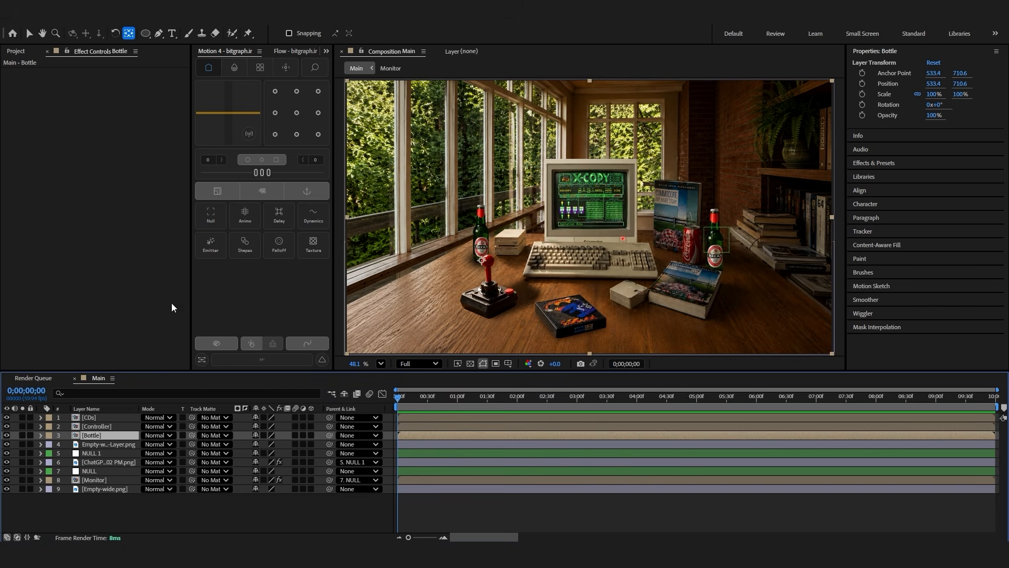
{"action": "left_click", "coordinate": [214, 220]}
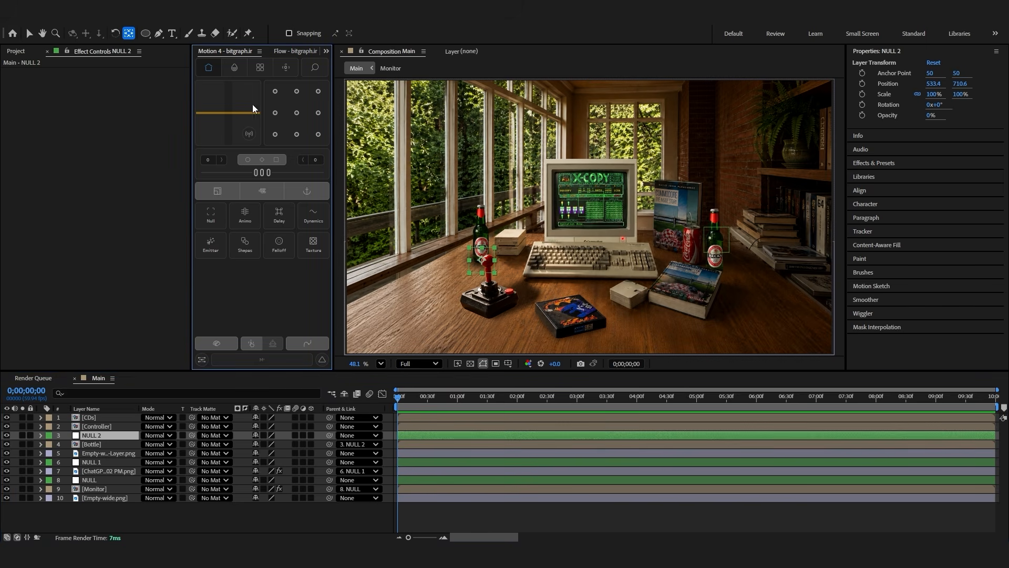
Create a separate parent null for each of the Controller and CDs layers
{"action": "left_click", "coordinate": [113, 427]}
{"action": "left_click", "coordinate": [213, 219]}
{"action": "key", "text": "ctrl+z"}
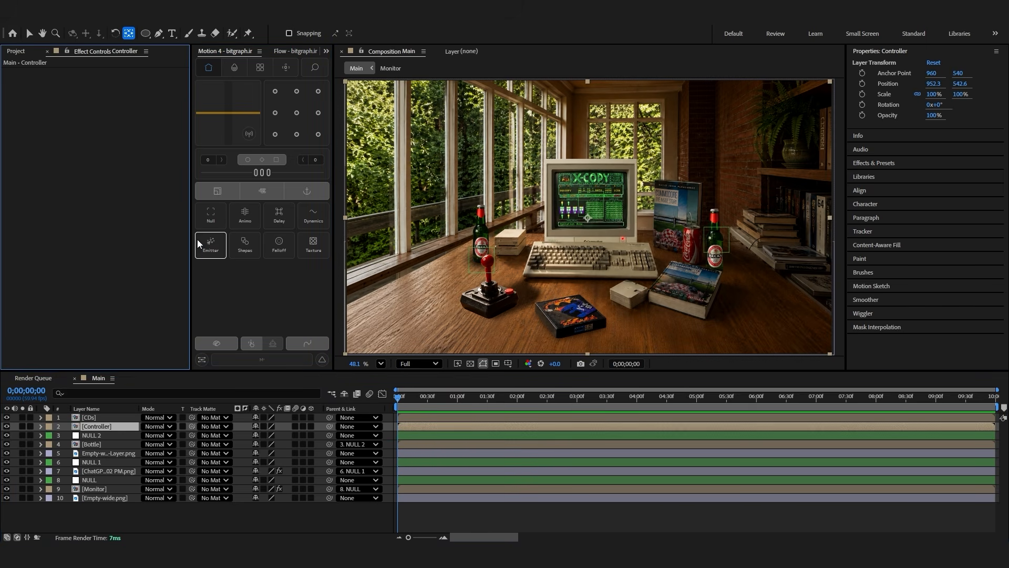
{"action": "left_click", "coordinate": [209, 218]}
{"action": "left_click", "coordinate": [210, 217]}
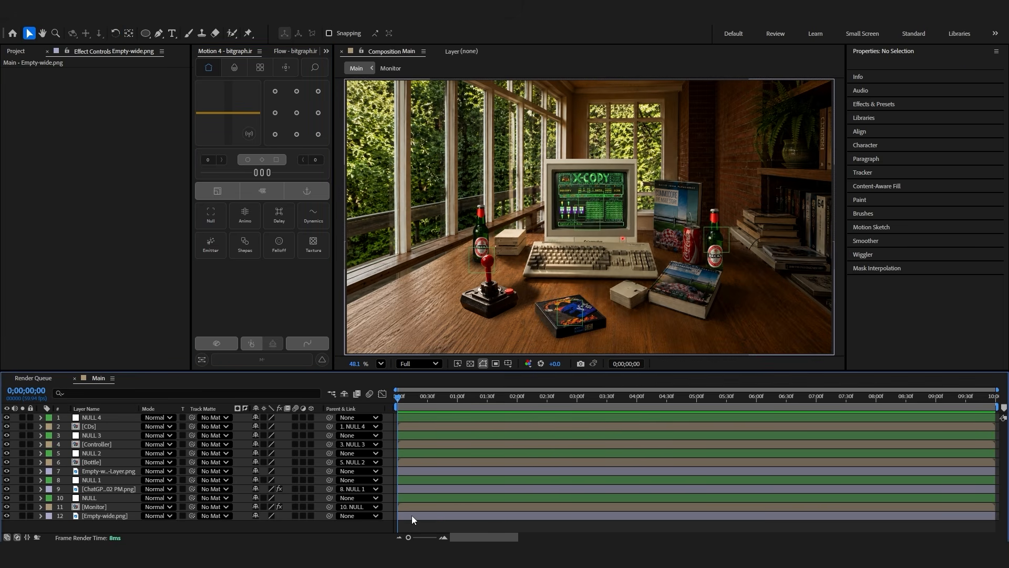
Create one master null as the parent of Empty-wide.png and all five object nulls
{"action": "left_click", "coordinate": [411, 516]}
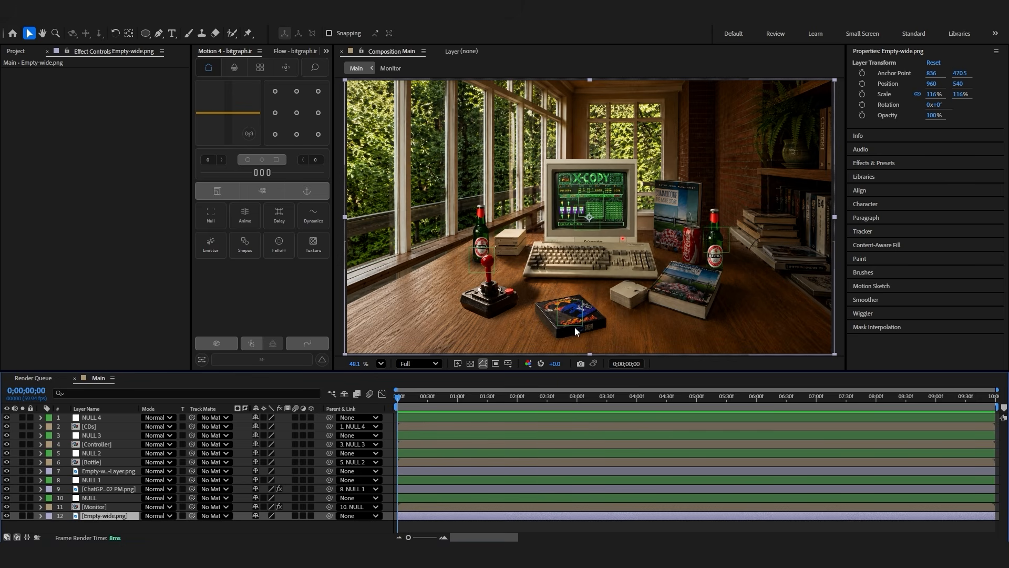
{"action": "left_click", "coordinate": [413, 497], "text": "ctrl"}
{"action": "left_click", "coordinate": [412, 479], "text": "ctrl"}
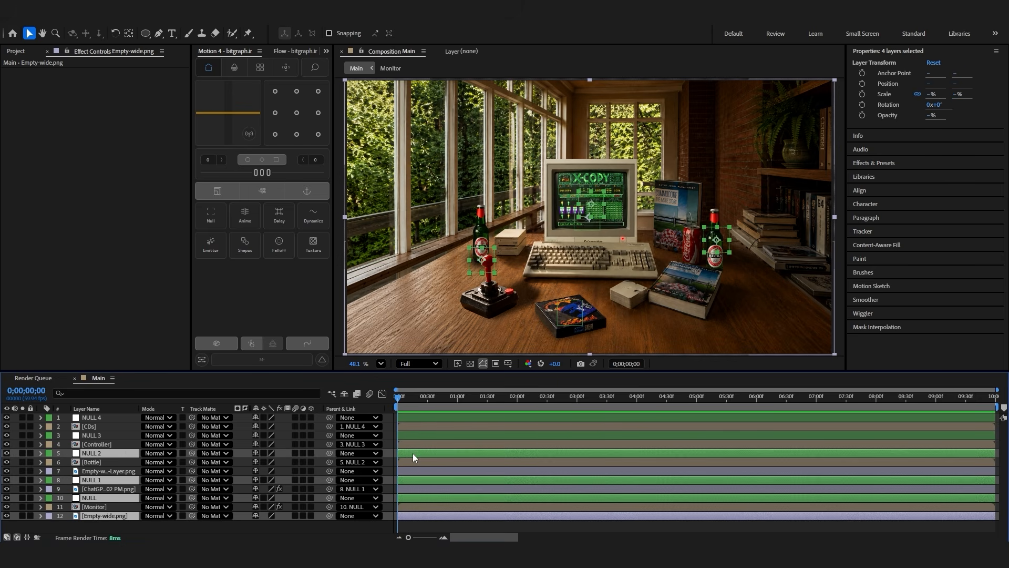
{"action": "left_click", "coordinate": [412, 453], "text": "ctrl"}
{"action": "left_click", "coordinate": [414, 434], "text": "ctrl"}
{"action": "left_click", "coordinate": [421, 415], "text": "ctrl"}
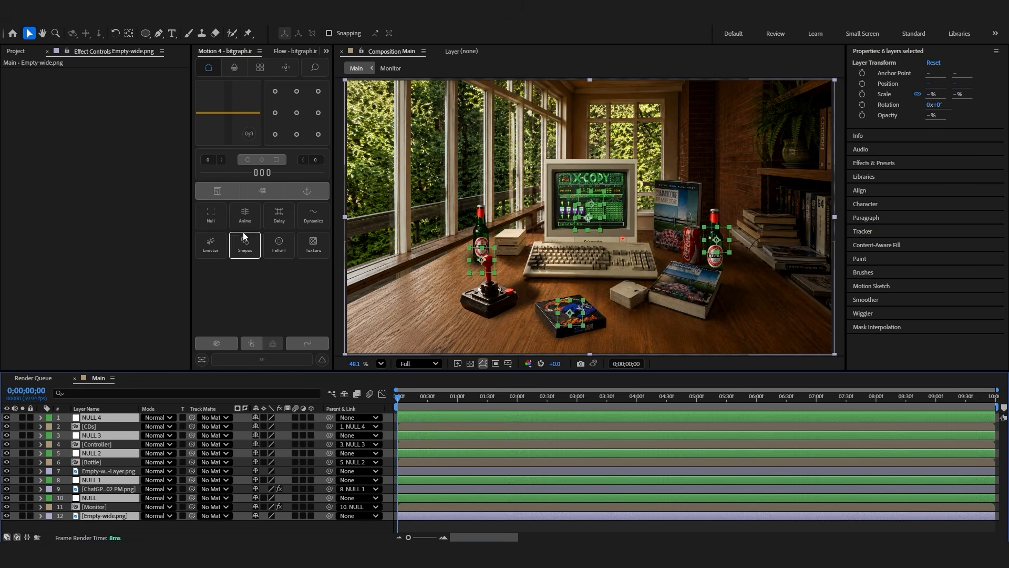
{"action": "left_click", "coordinate": [220, 225]}
{"action": "left_click", "coordinate": [51, 421]}
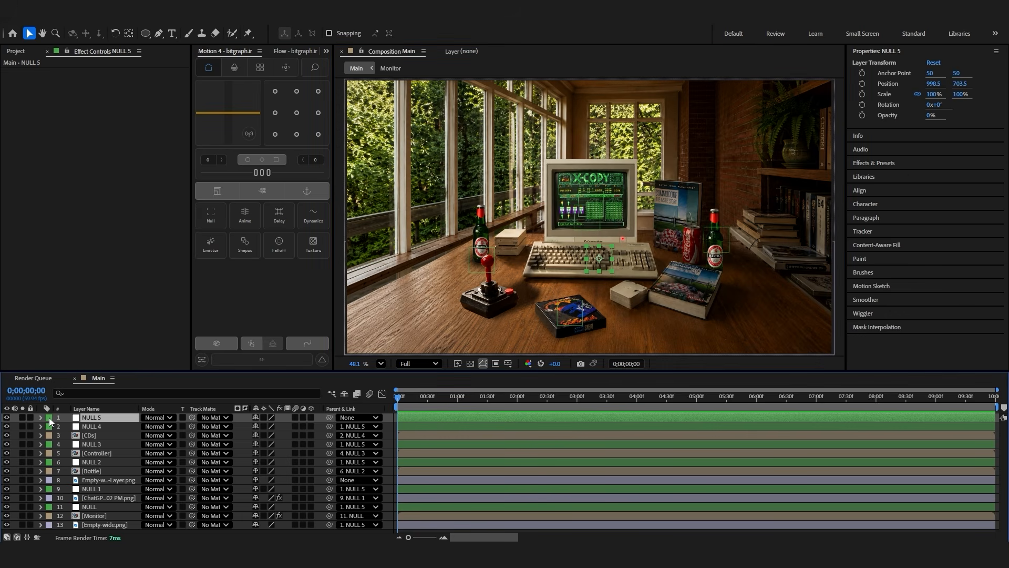
Give the master null NULL 5 an orange label and rename it Main-Controller
{"action": "left_click", "coordinate": [51, 421]}
{"action": "left_click", "coordinate": [84, 346]}
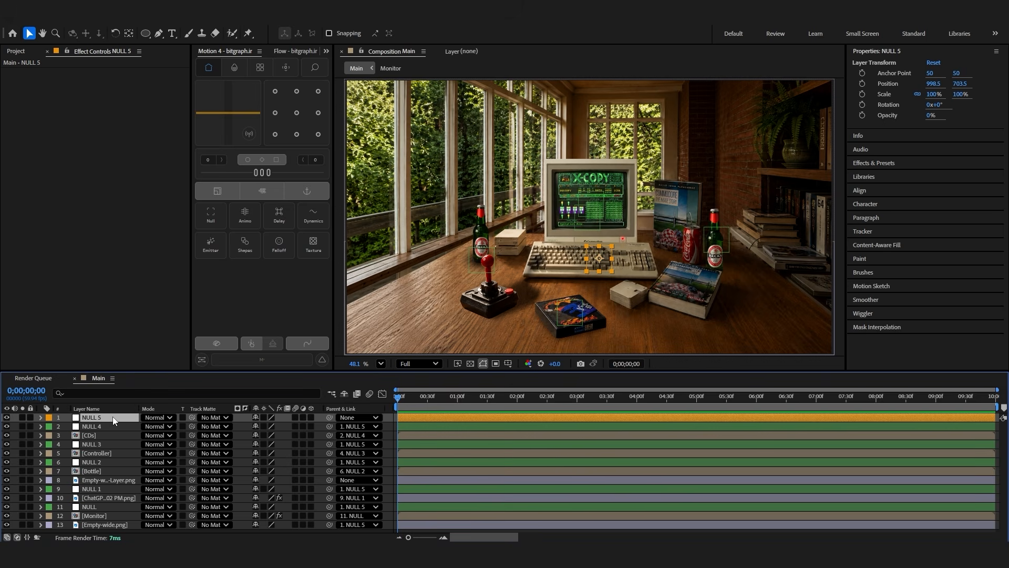
{"action": "key", "text": "Return"}
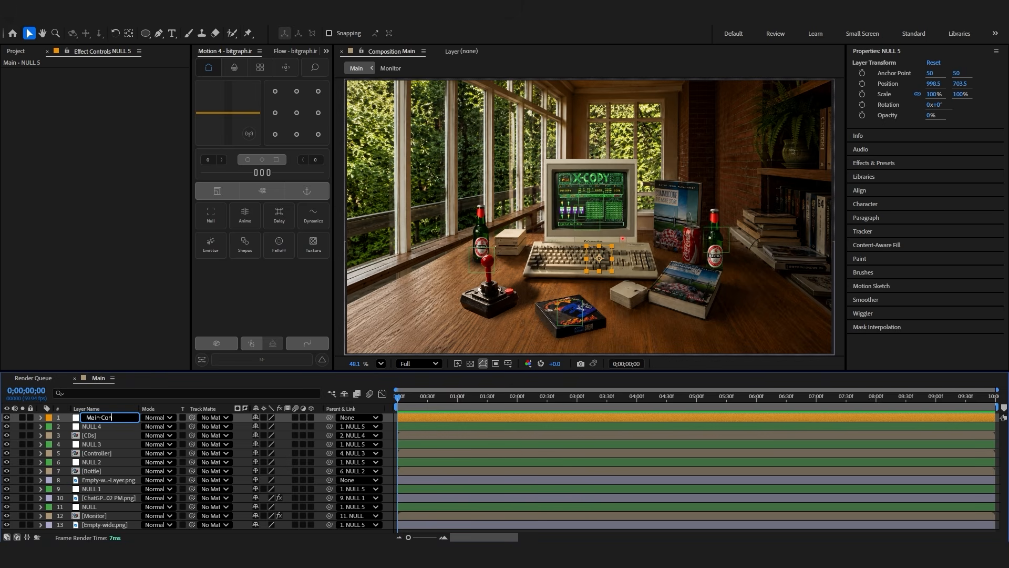
{"action": "type", "text": "Main-Con"}
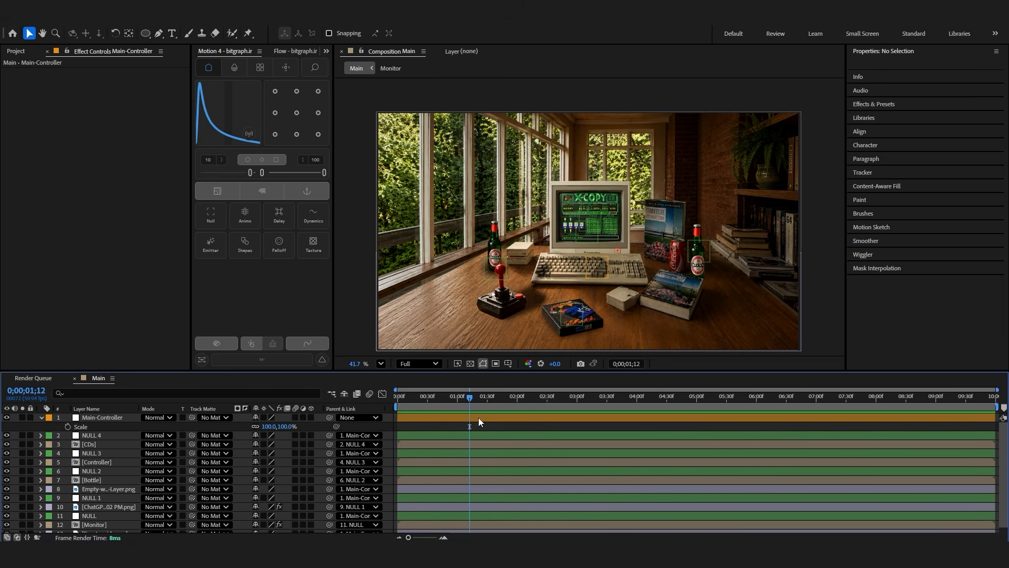
Move the anchor point of Main-Controller near the center of the composition, at about 3.8, -110.9
{"action": "left_click", "coordinate": [478, 417]}
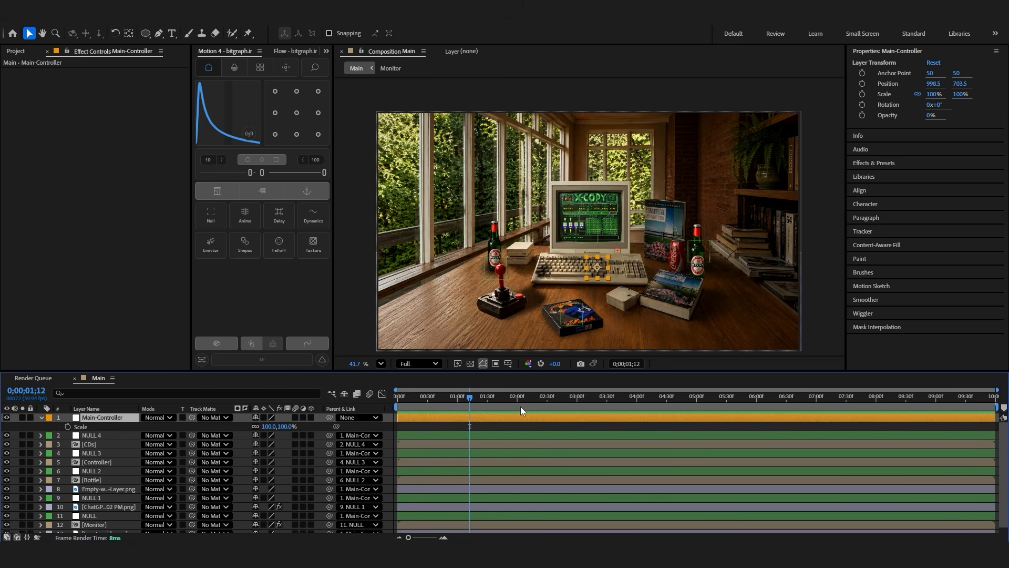
{"action": "key", "text": "y"}
{"action": "left_click_drag", "start_coordinate": [596, 267], "coordinate": [578, 160]}
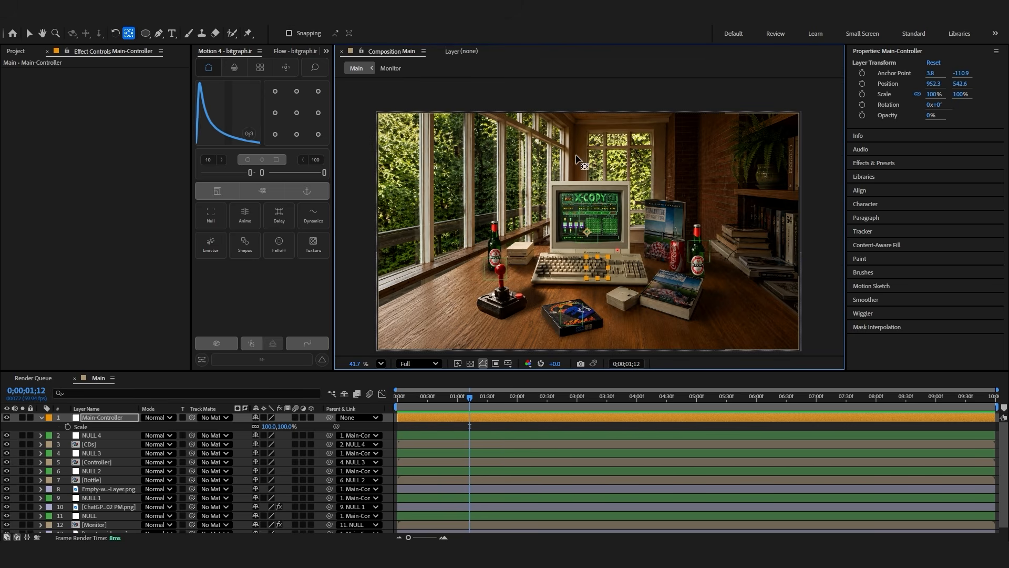
{"action": "left_click", "coordinate": [130, 418]}
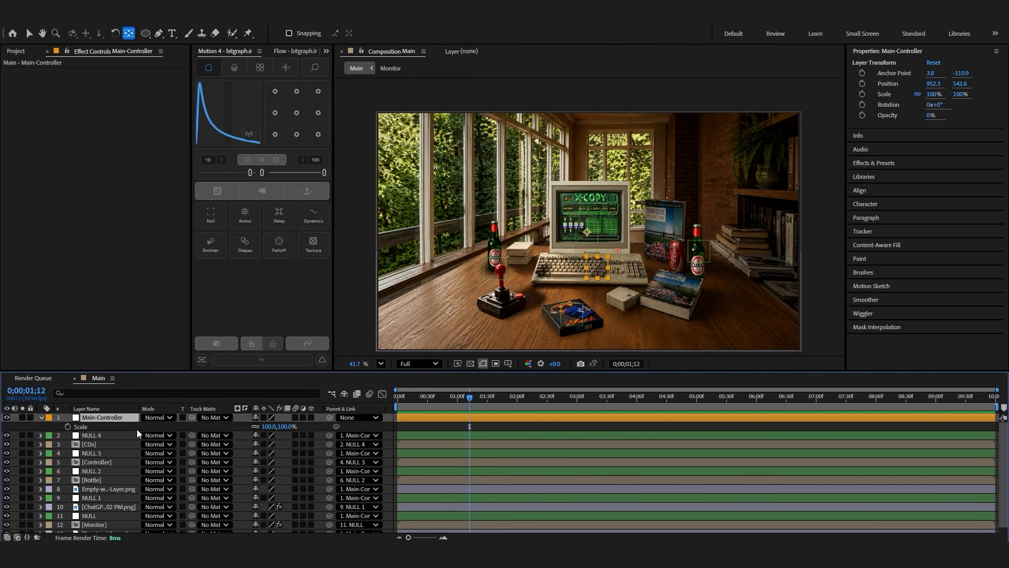
{"action": "left_click", "coordinate": [29, 34]}
Keyframe the scale of Main-Controller from 198% at the first frame to 100% at 0;00;01;30
{"action": "key", "text": "Home"}
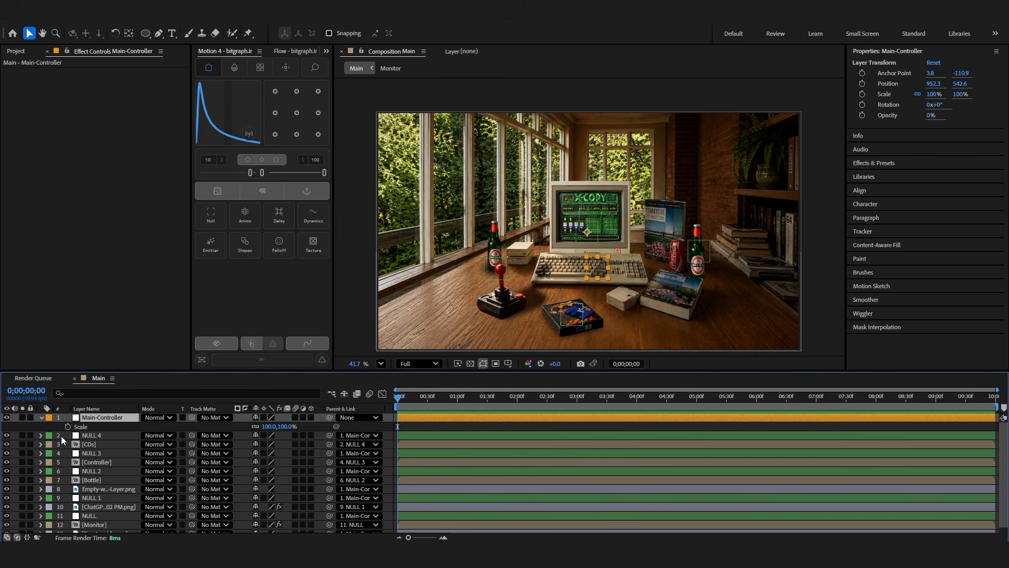
{"action": "left_click", "coordinate": [68, 426]}
{"action": "key", "text": "shift+Page_Down"}
{"action": "key", "text": "shift+Page_Down"}
{"action": "key", "text": "shift+Page_Down"}
{"action": "key", "text": "shift+Page_Down"}
{"action": "key", "text": "shift+Page_Down"}
{"action": "key", "text": "shift+Page_Down"}
{"action": "key", "text": "shift+Page_Down"}
{"action": "key", "text": "shift+Page_Down"}
{"action": "key", "text": "shift+Page_Down"}
{"action": "left_click", "coordinate": [15, 426]}
{"action": "key", "text": "Home"}
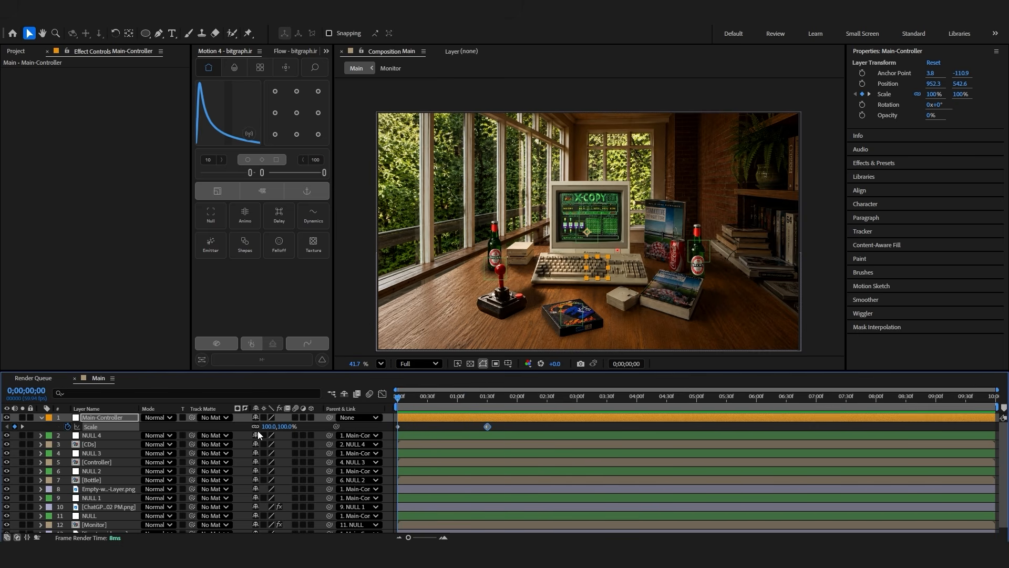
{"action": "left_click_drag", "start_coordinate": [282, 428], "coordinate": [330, 417]}
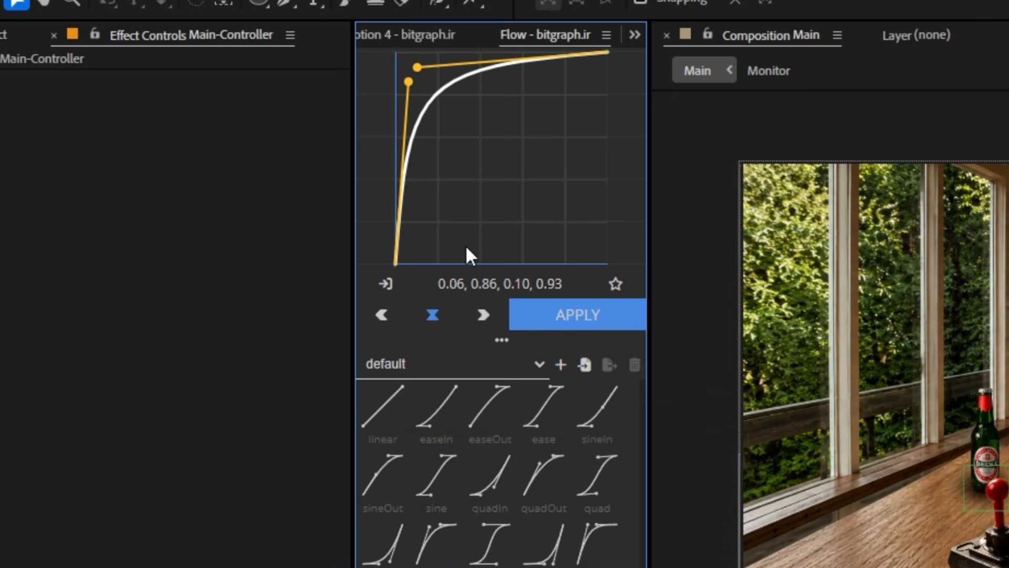
Apply the Flow easing curve 0.06, 0.86, 0.10, 0.93 to the Main-Controller scale keyframes and preview the zoom
{"action": "left_click", "coordinate": [619, 326]}
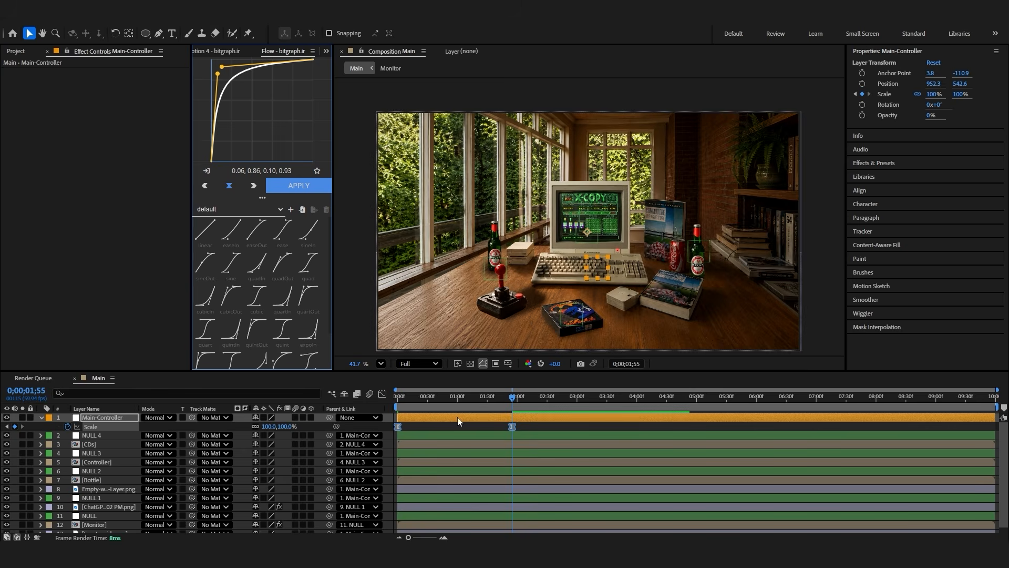
{"action": "left_click_drag", "start_coordinate": [446, 397], "coordinate": [316, 424]}
{"action": "key", "text": "space"}
{"action": "key", "text": "space"}
Soften the Flow curve to 0.14, 0.74, 0.28, 0.88, apply it to the Main-Controller scale keyframes and preview the zoom
{"action": "mouse_move", "coordinate": [221, 76]}
{"action": "left_mouse_down"}
{"action": "mouse_move", "coordinate": [226, 85]}
{"action": "mouse_move", "coordinate": [239, 72]}
{"action": "left_mouse_up"}
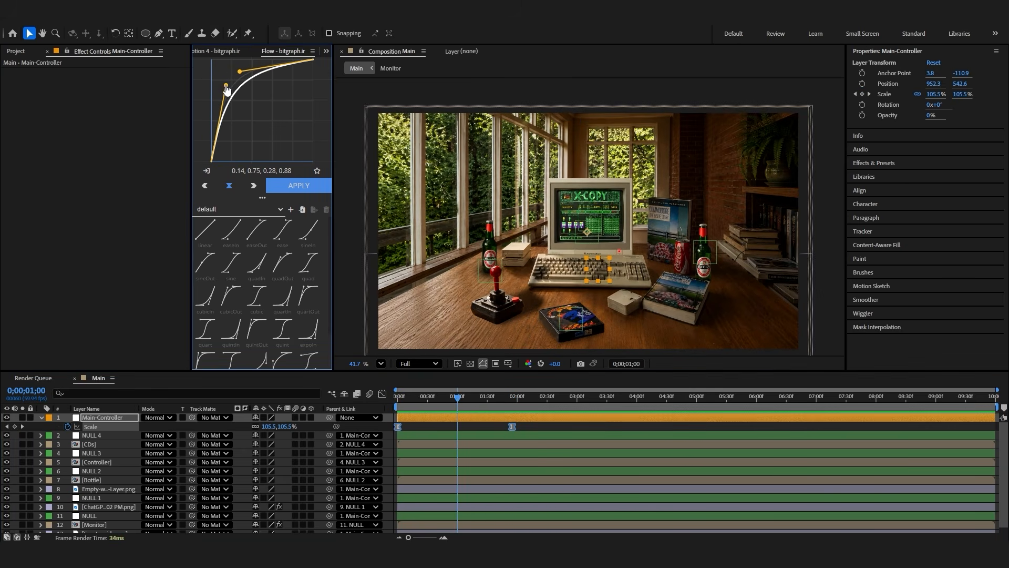
{"action": "left_click", "coordinate": [300, 187]}
{"action": "left_click_drag", "start_coordinate": [447, 398], "coordinate": [344, 417]}
{"action": "key", "text": "space"}
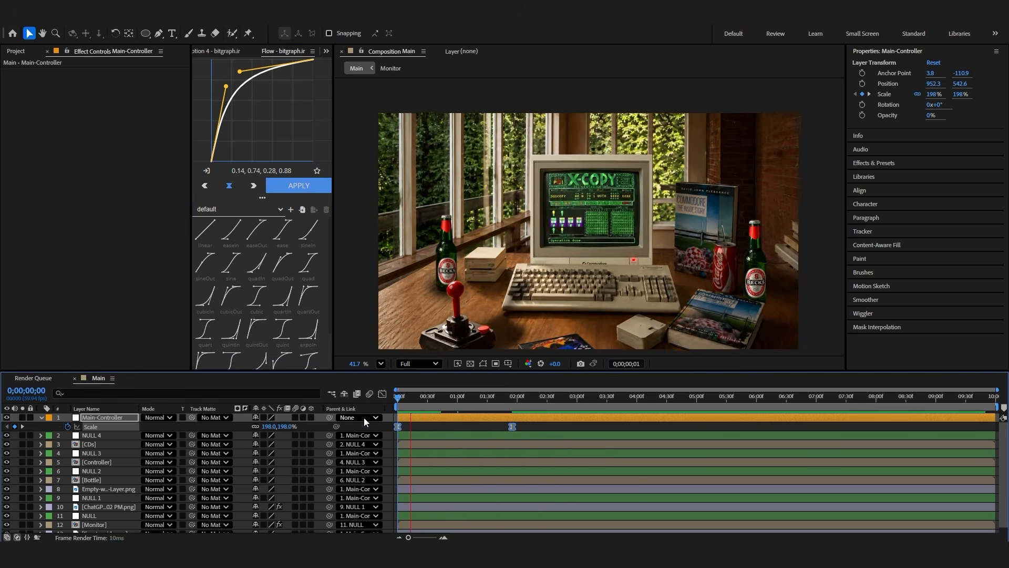
Keyframe the position of CDs, Controller, Bottle and the original bottle image from 50, -200 at 0;00;01;38 to 50, 50 at 0;00;02;58
{"action": "left_click", "coordinate": [92, 479]}
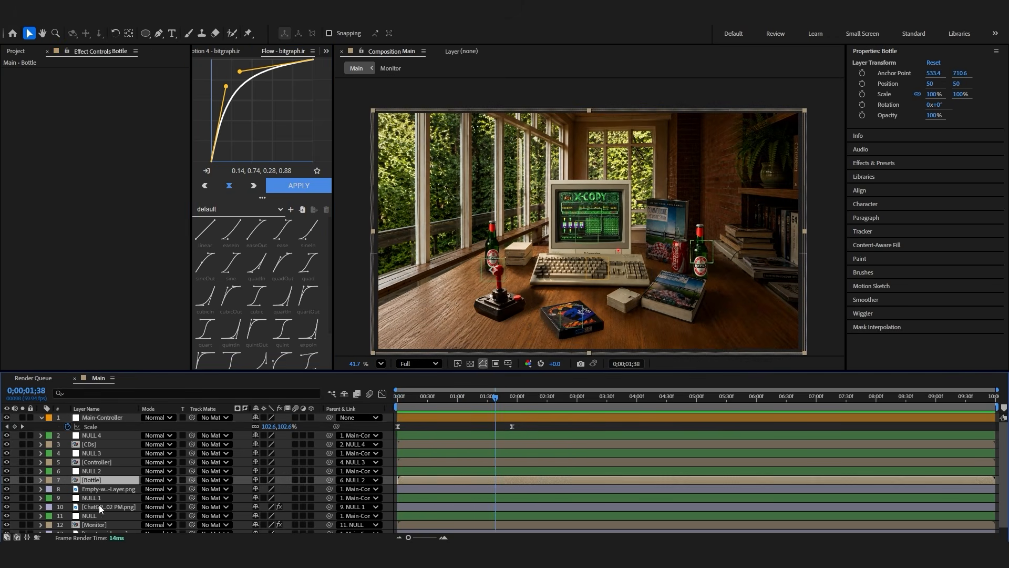
{"action": "left_click", "coordinate": [101, 508]}
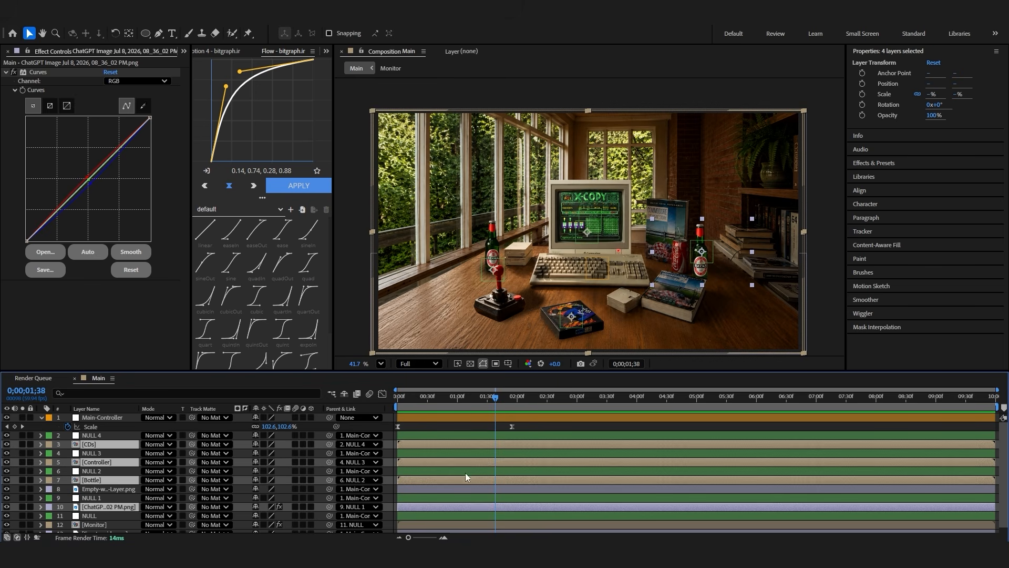
{"action": "key", "text": "alt+shift+p"}
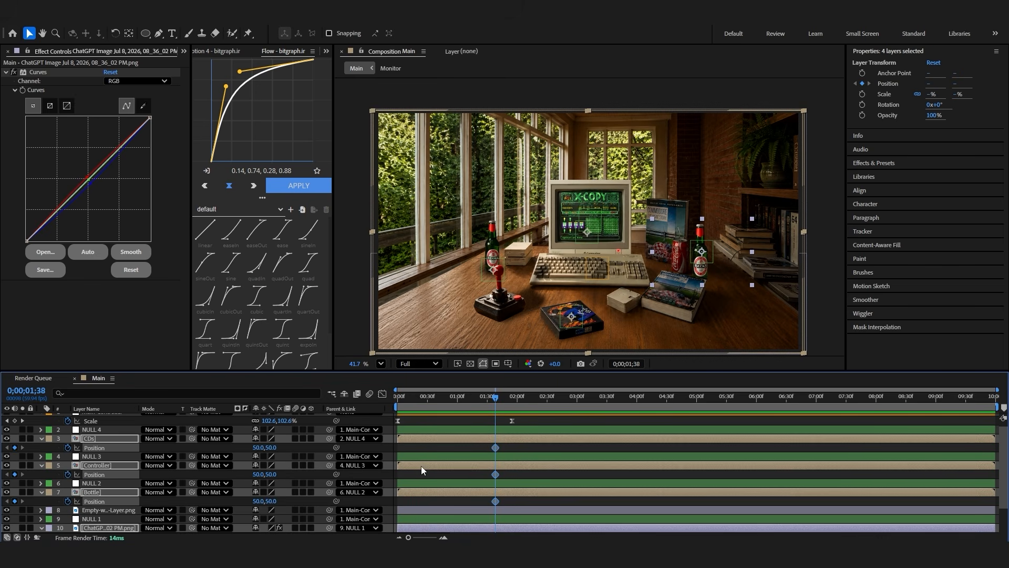
{"action": "key", "text": "space"}
{"action": "key", "text": "shift+Page_Down"}
{"action": "key", "text": "shift+Page_Down"}
{"action": "left_click", "coordinate": [15, 448]}
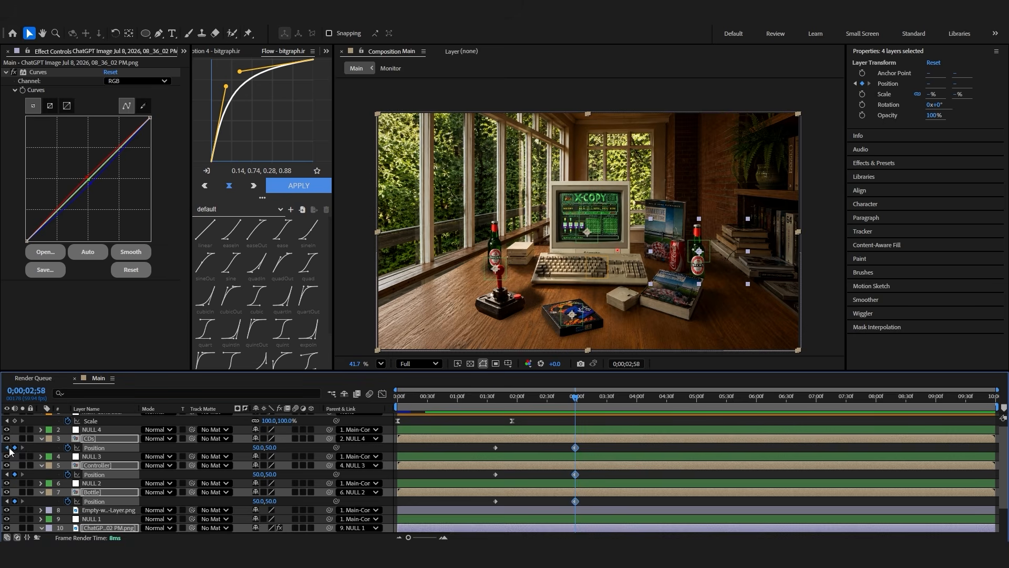
{"action": "left_click", "coordinate": [7, 448]}
{"action": "left_click_drag", "start_coordinate": [270, 448], "coordinate": [205, 450]}
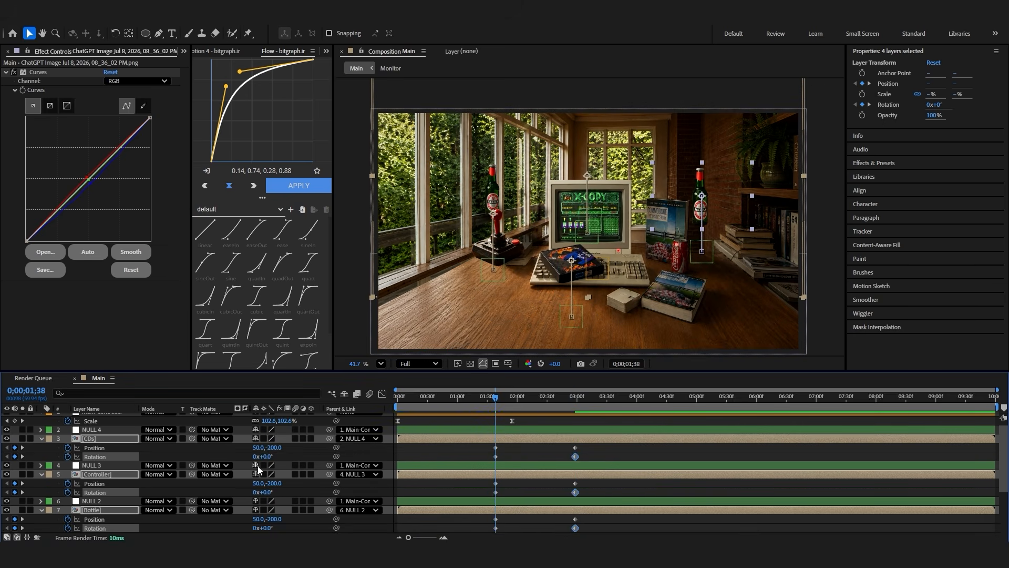
Set starting rotations of 23° for CDs, -13° for Controller, 22° for Bottle and -25° for the bottle image, and ease all their keyframes
{"action": "left_click_drag", "start_coordinate": [263, 456], "coordinate": [288, 485]}
{"action": "scroll", "coordinate": [275, 456], "scroll_direction": "down", "scroll_amount": 1}
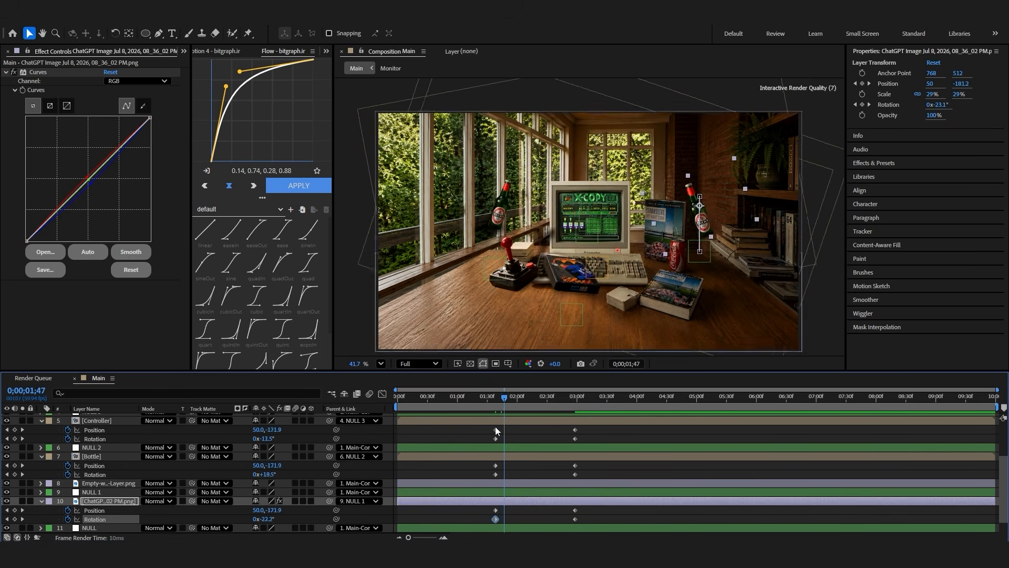
{"action": "mouse_move", "coordinate": [495, 429]}
{"action": "left_mouse_down"}
{"action": "mouse_move", "coordinate": [529, 430]}
{"action": "mouse_move", "coordinate": [468, 433]}
{"action": "mouse_move", "coordinate": [495, 437]}
{"action": "left_mouse_up"}
{"action": "scroll", "coordinate": [523, 451], "scroll_direction": "up", "scroll_amount": 3}
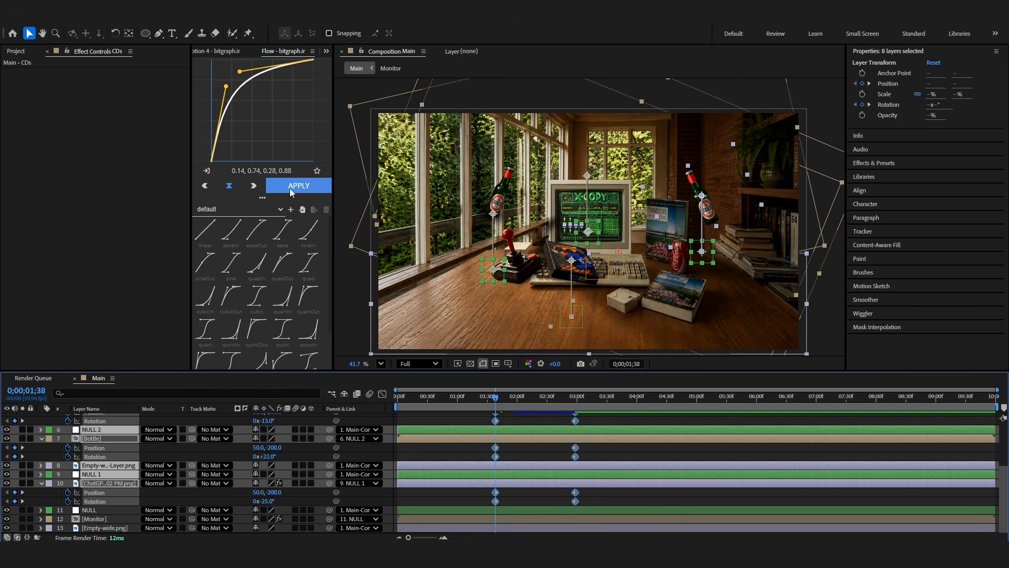
{"action": "left_click", "coordinate": [289, 185]}
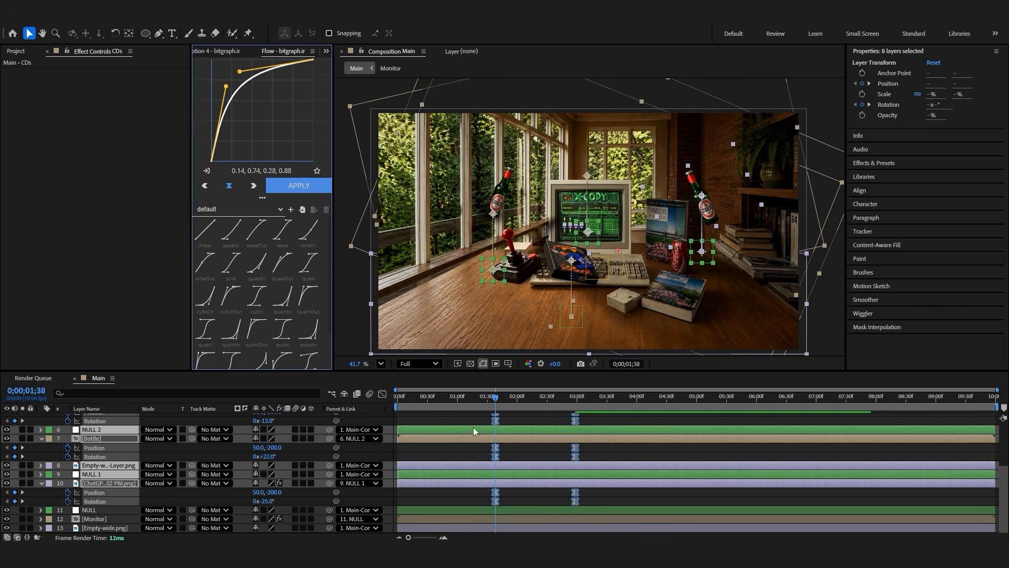
Delay the four objects' ending position and rotation keyframes to 0;00;04;10, reapply the Flow easing and preview the fall
{"action": "scroll", "coordinate": [470, 427], "scroll_direction": "up", "scroll_amount": 1}
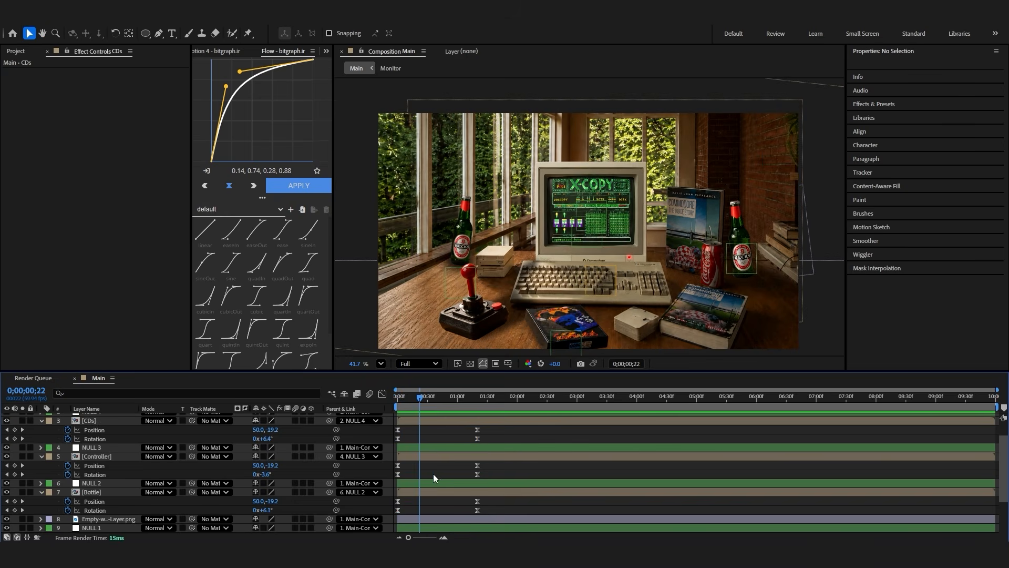
{"action": "scroll", "coordinate": [429, 475], "scroll_direction": "up", "scroll_amount": 1}
{"action": "left_click_drag", "start_coordinate": [477, 453], "coordinate": [647, 461]}
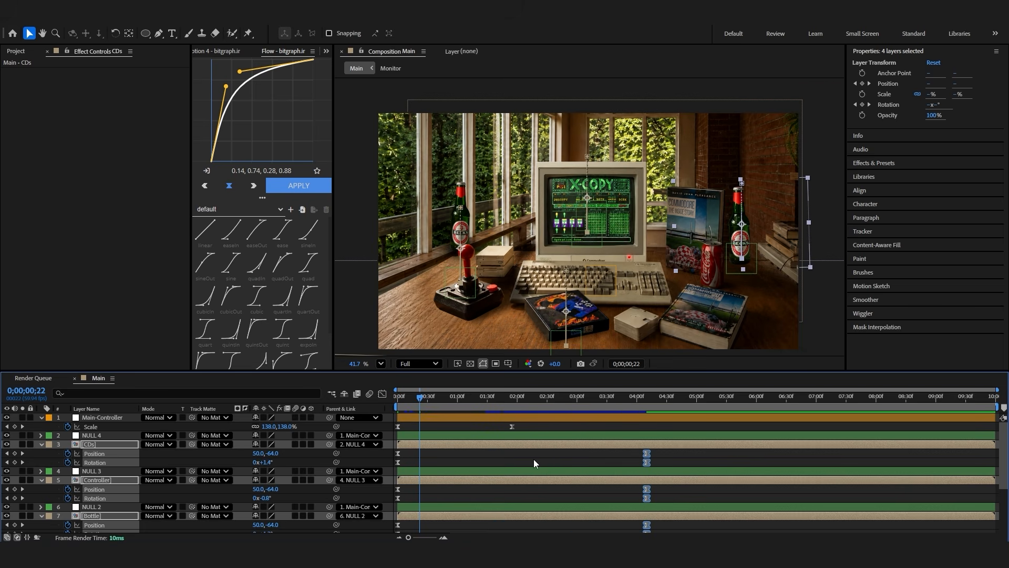
{"action": "left_click_drag", "start_coordinate": [408, 455], "coordinate": [391, 532]}
{"action": "left_click", "coordinate": [300, 189]}
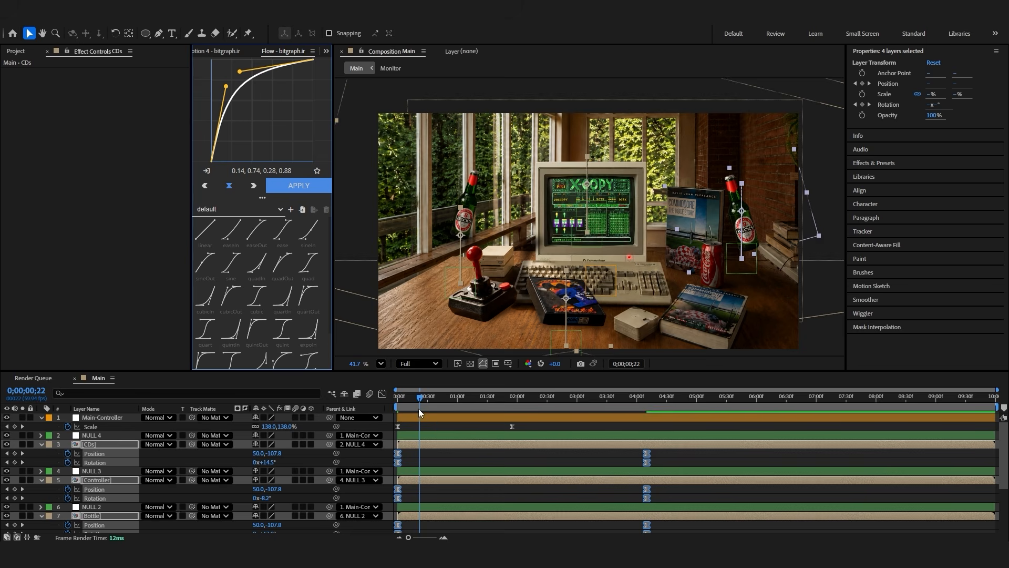
{"action": "left_click_drag", "start_coordinate": [419, 401], "coordinate": [337, 429]}
{"action": "key", "text": "space"}
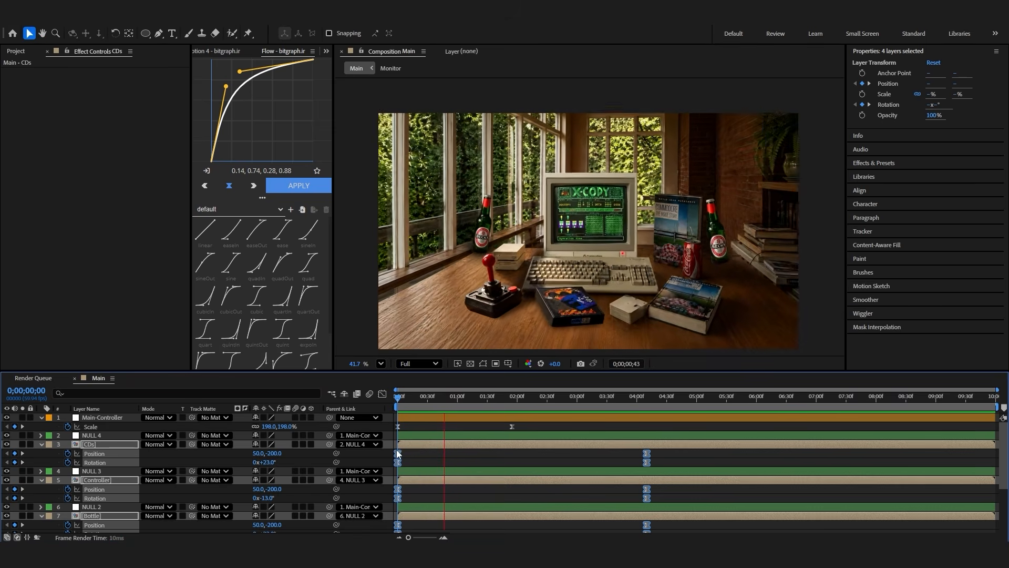
Remove the Controller layer's rotation animation and set its starting position to 50, -45
{"action": "left_click_drag", "start_coordinate": [660, 496], "coordinate": [394, 515]}
{"action": "key", "text": "space"}
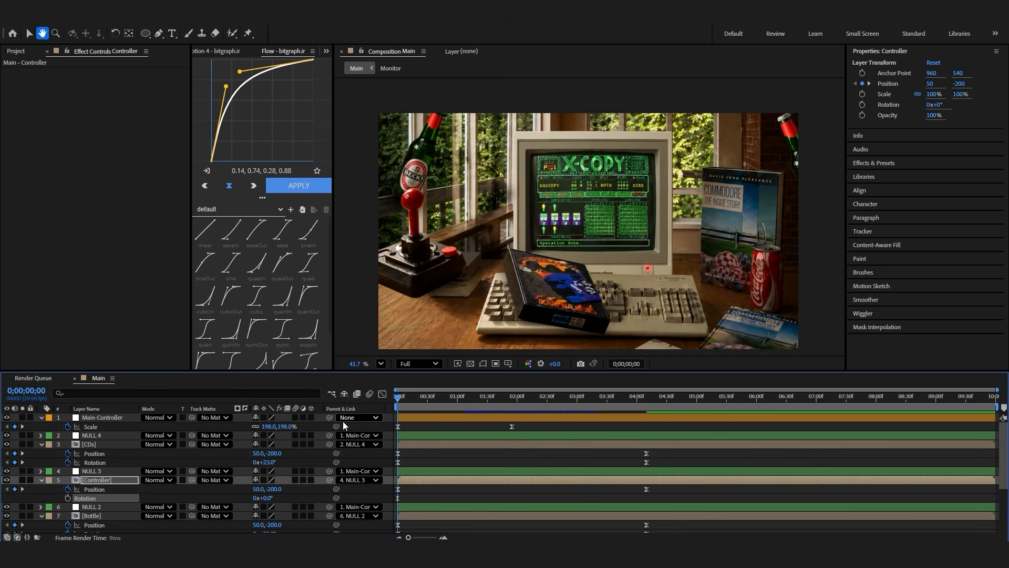
{"action": "key", "text": "space"}
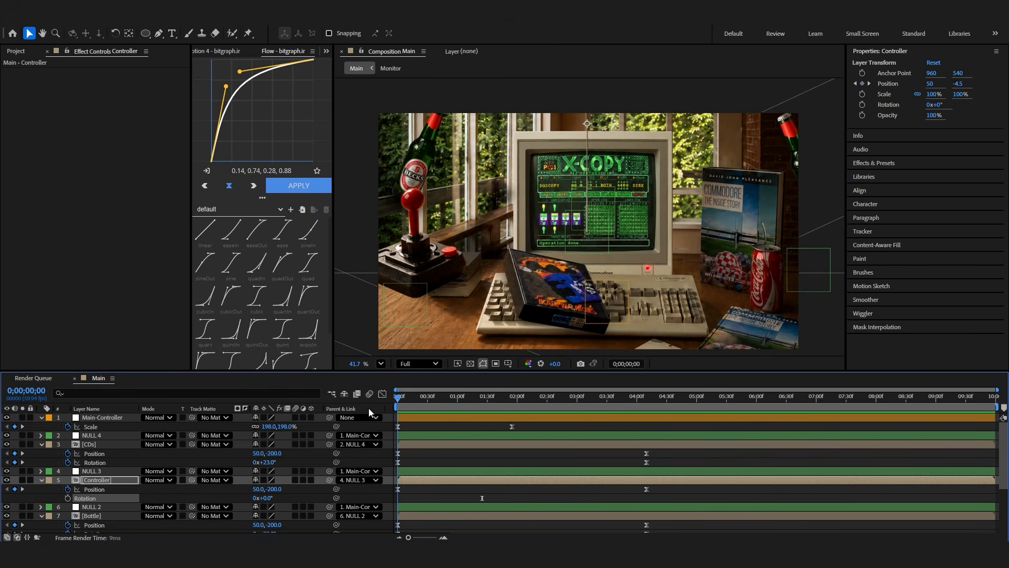
{"action": "left_click_drag", "start_coordinate": [269, 489], "coordinate": [351, 489]}
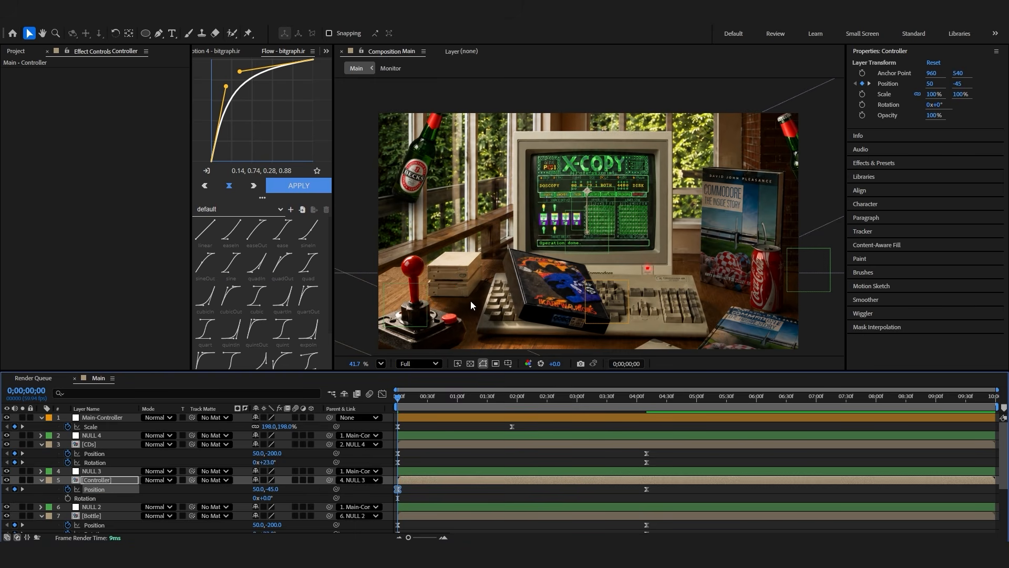
Move the Controller layer's ending position keyframe earlier to about 2.8 seconds, and select the ending keyframes of CDs
{"action": "left_click_drag", "start_coordinate": [664, 484], "coordinate": [576, 496]}
{"action": "mouse_move", "coordinate": [646, 490]}
{"action": "left_mouse_down"}
{"action": "mouse_move", "coordinate": [553, 491]}
{"action": "mouse_move", "coordinate": [565, 495]}
{"action": "left_mouse_up"}
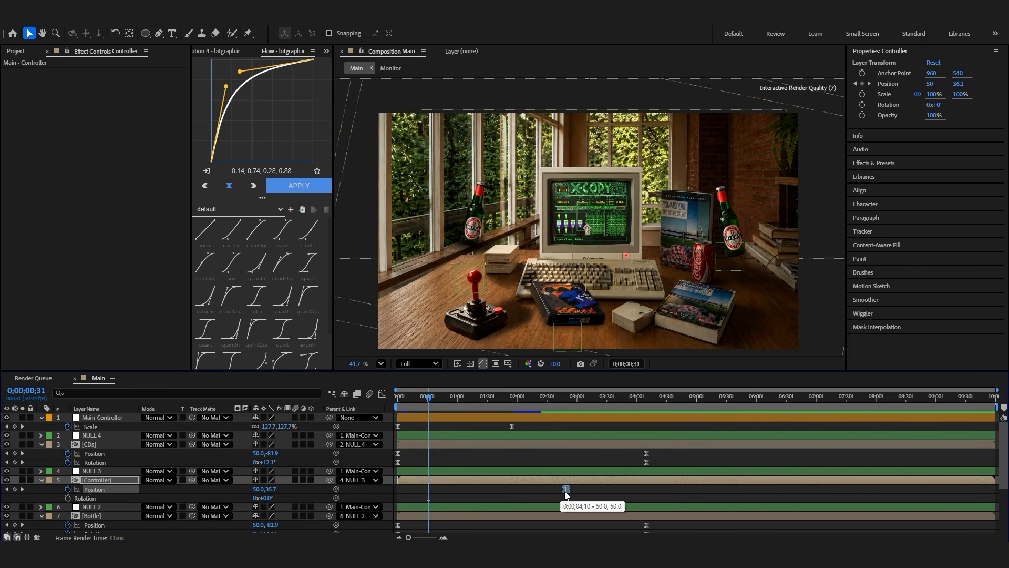
{"action": "left_click", "coordinate": [616, 496]}
{"action": "left_click_drag", "start_coordinate": [661, 449], "coordinate": [633, 466]}
{"action": "scroll", "coordinate": [653, 453], "scroll_direction": "down", "scroll_amount": 3}
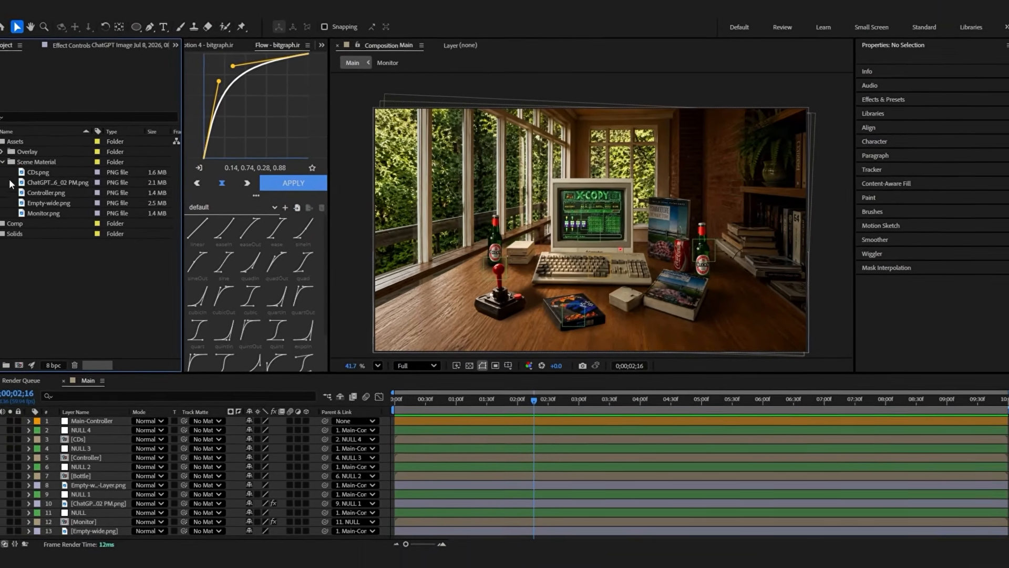
Add the dust video from the Overlay folder as the top layer of the Main composition
{"action": "left_click", "coordinate": [2, 152]}
{"action": "left_click", "coordinate": [58, 161]}
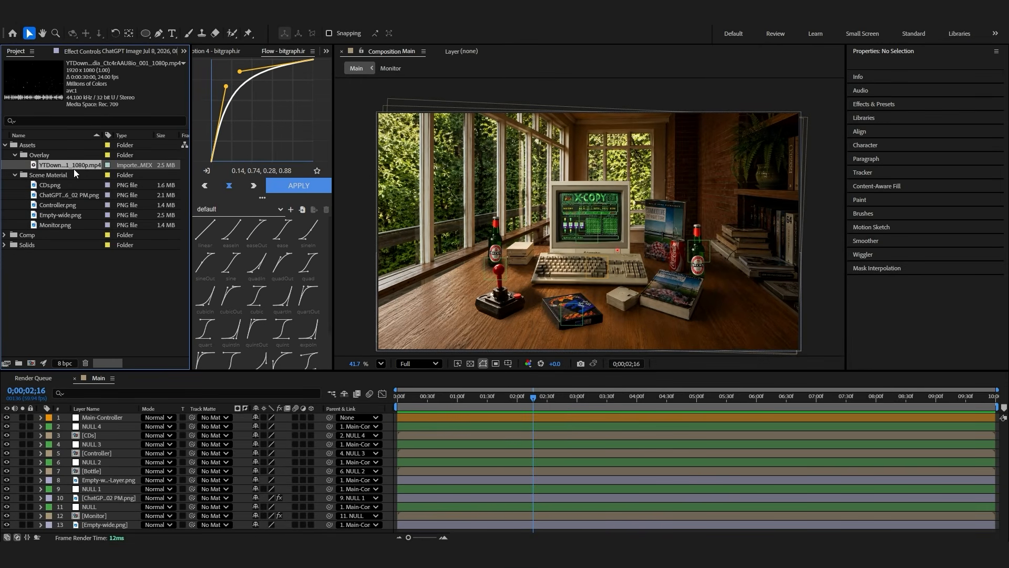
{"action": "left_click_drag", "start_coordinate": [73, 169], "coordinate": [103, 417]}
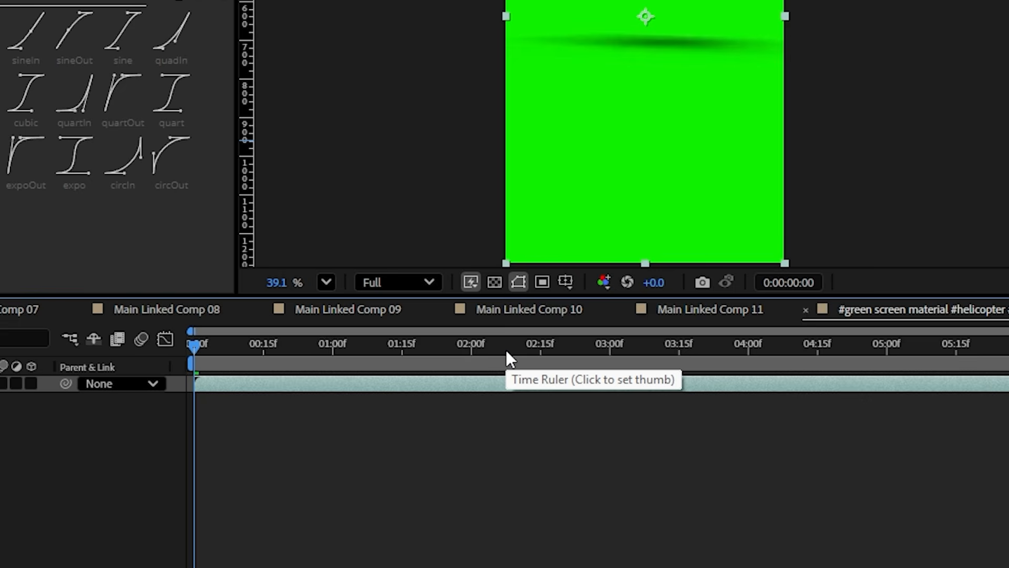
Apply Keylight (1.2) to the helicopter green-screen clip and sample its green background as the Screen Colour
{"action": "key", "text": "ctrl+space"}
{"action": "type", "text": "ke"}
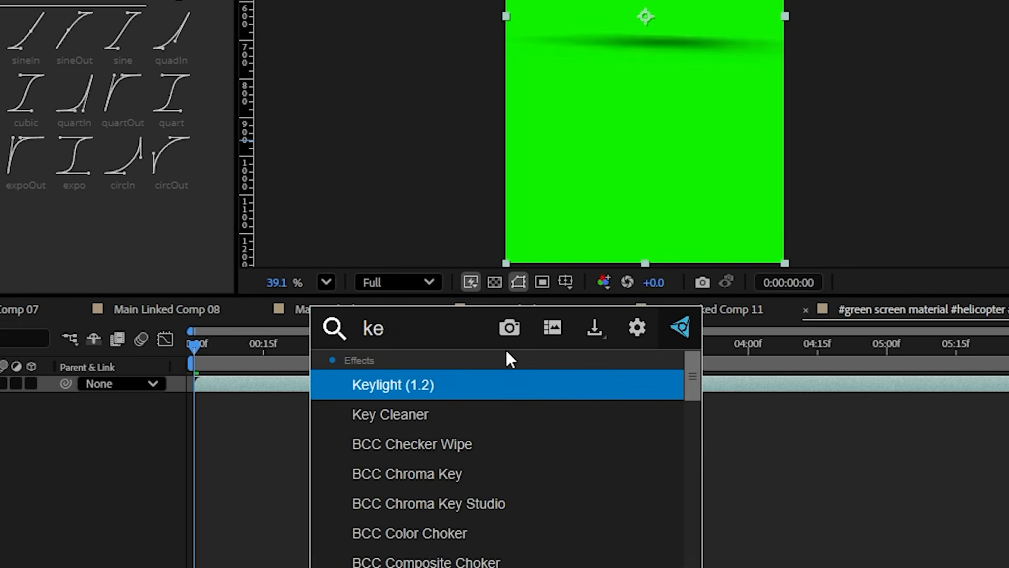
{"action": "key", "text": "Return"}
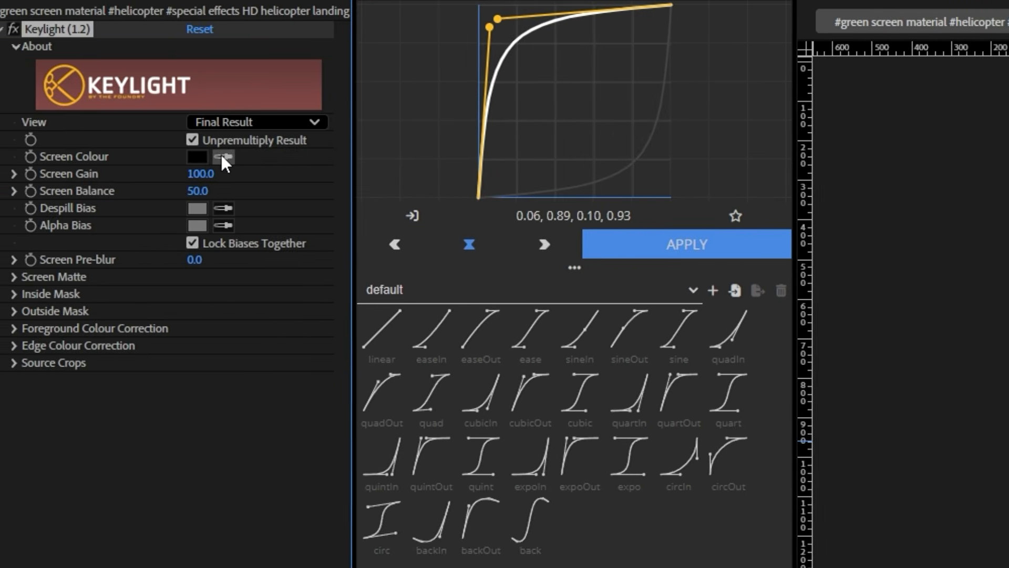
{"action": "left_click", "coordinate": [223, 156]}
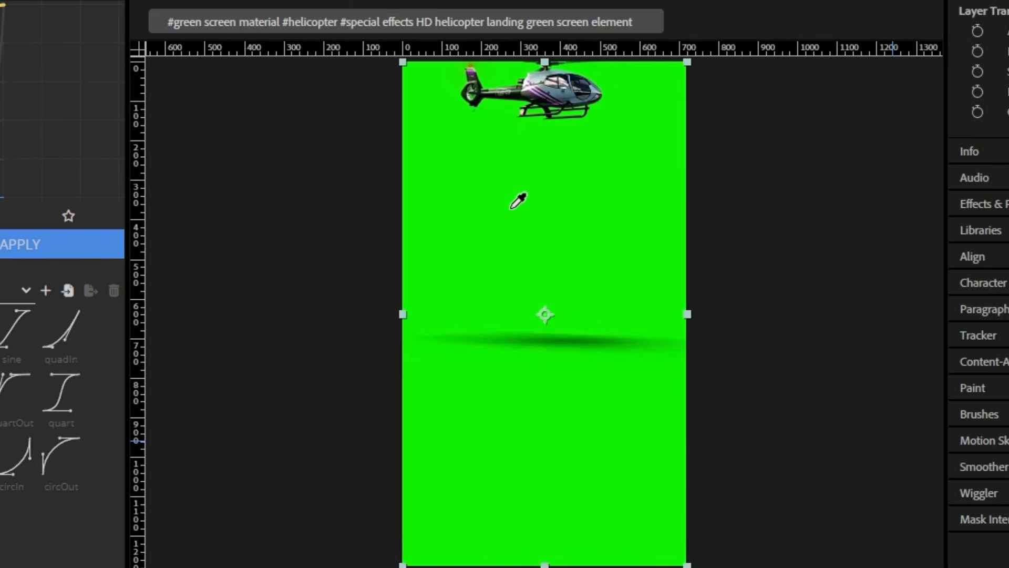
{"action": "left_click", "coordinate": [480, 211]}
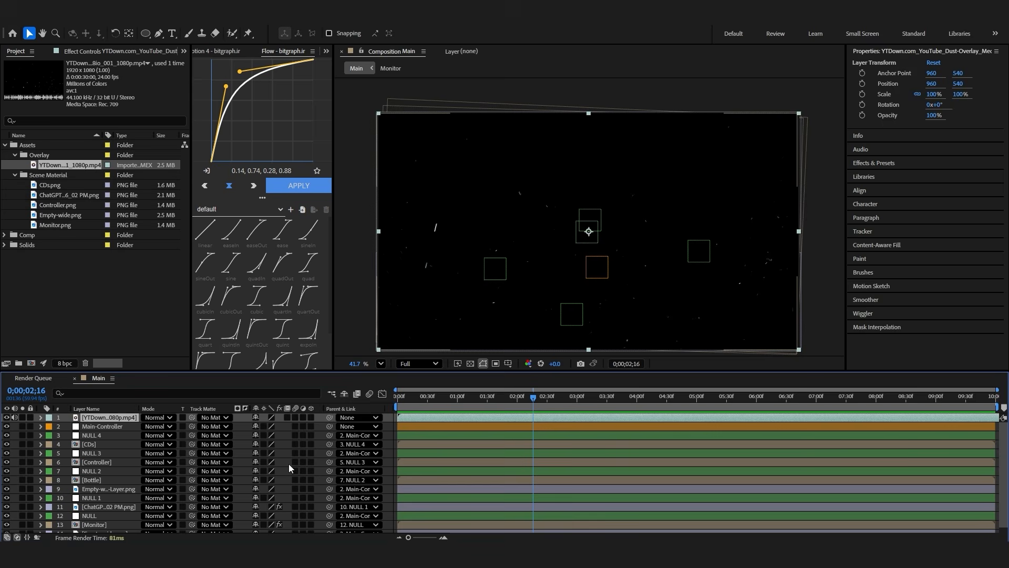
Set the dust video layer's blending mode to Screen and review the overlay over the desk scene
{"action": "left_click", "coordinate": [288, 464]}
{"action": "left_click", "coordinate": [156, 421]}
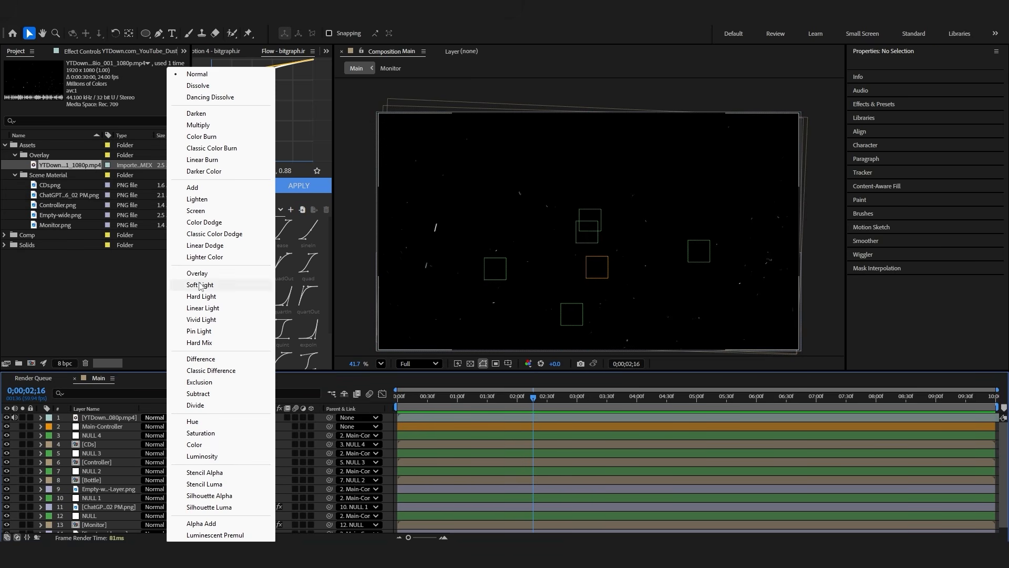
{"action": "left_click", "coordinate": [196, 211]}
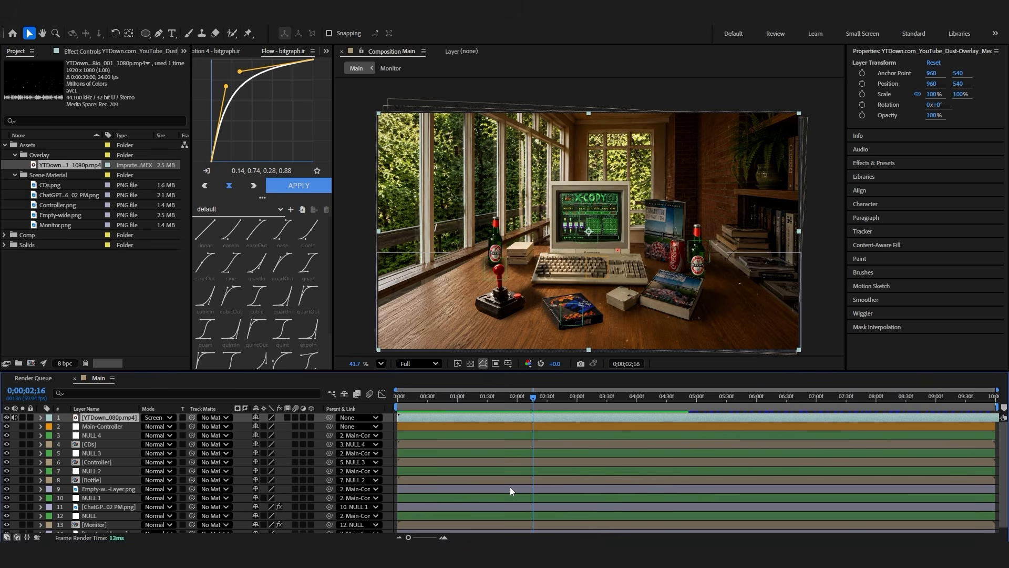
{"action": "left_click", "coordinate": [511, 398]}
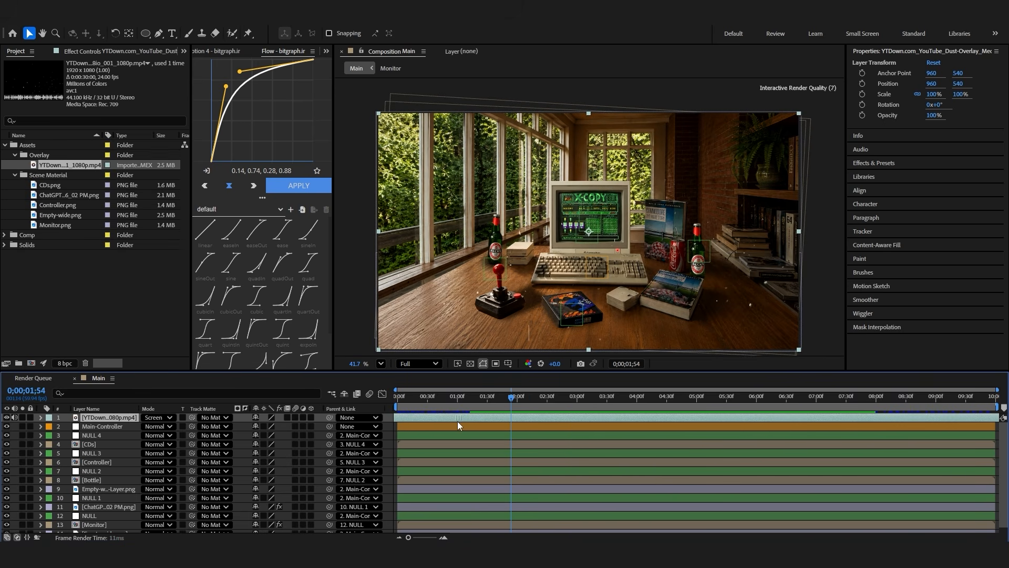
{"action": "left_click_drag", "start_coordinate": [416, 404], "coordinate": [371, 408]}
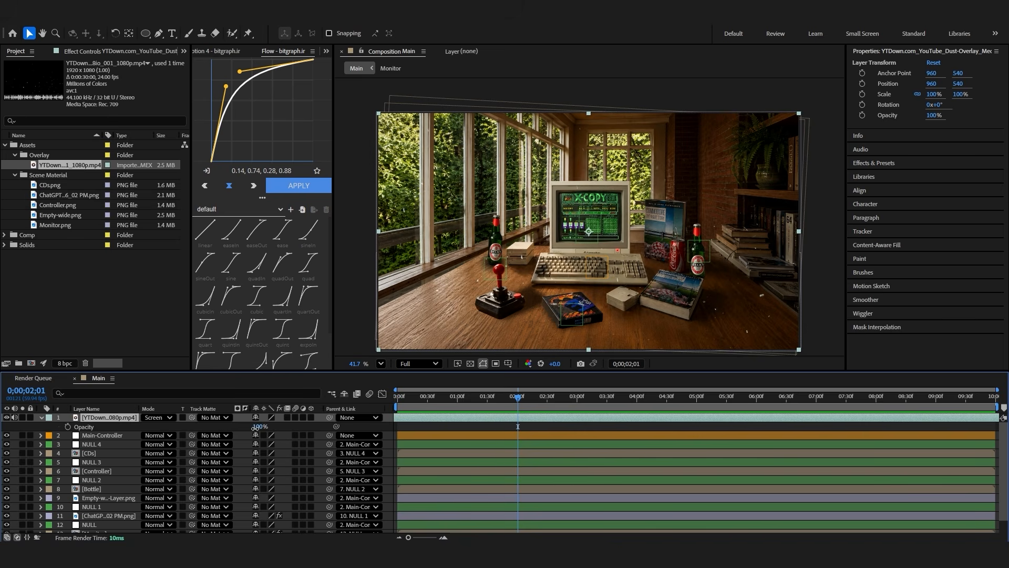
Lower the dust video layer's opacity and hide the property again
{"action": "left_click_drag", "start_coordinate": [254, 427], "coordinate": [240, 431]}
{"action": "left_click", "coordinate": [441, 427]}
{"action": "left_click_drag", "start_coordinate": [441, 408], "coordinate": [386, 407]}
{"action": "left_click", "coordinate": [414, 417]}
{"action": "key", "text": "t"}
Add a new adjustment layer at the start of the Main composition and name it Blur
{"action": "key", "text": "ctrl+alt+y"}
{"action": "key", "text": "Return"}
{"action": "type", "text": "Blur"}
{"action": "key", "text": "Return"}
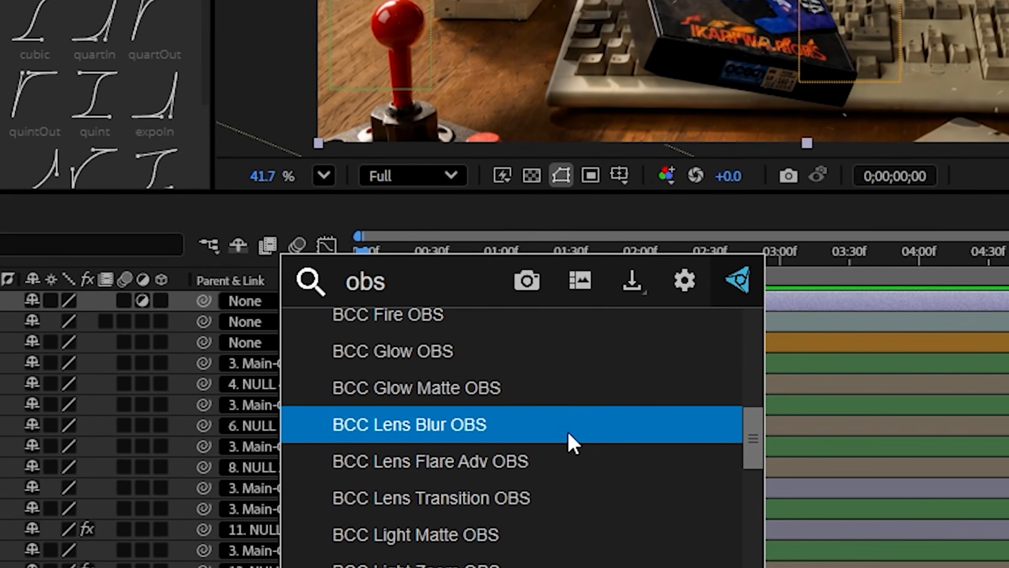
Search the effects for "gaus" and apply BCC Lens Blur OBS to the Blur layer
{"action": "key", "text": "ctrl+a"}
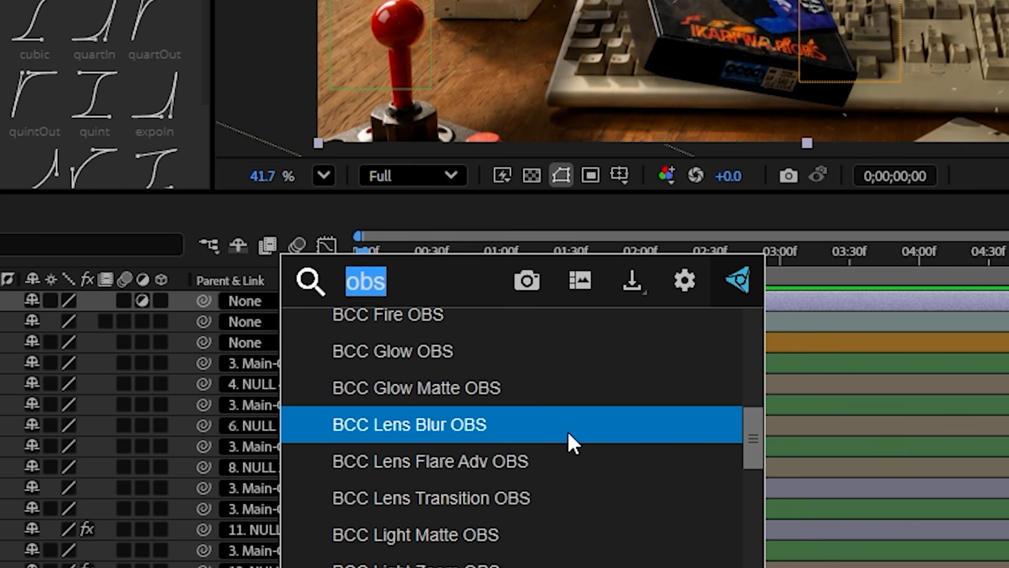
{"action": "key", "text": "BackSpace"}
{"action": "type", "text": "graus"}
{"action": "key", "text": "BackSpace"}
{"action": "key", "text": "BackSpace"}
{"action": "key", "text": "BackSpace"}
{"action": "key", "text": "BackSpace"}
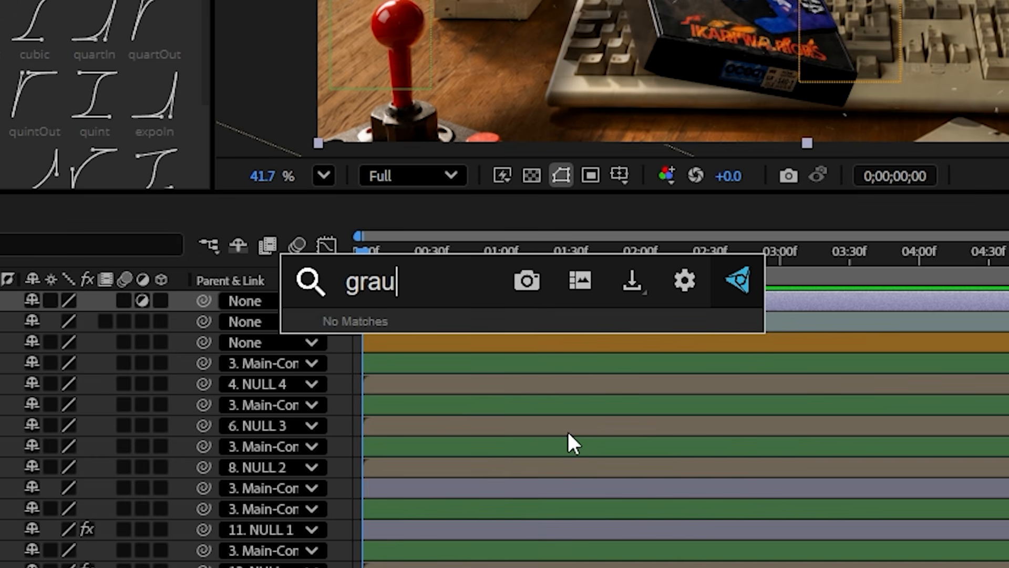
{"action": "type", "text": "aus"}
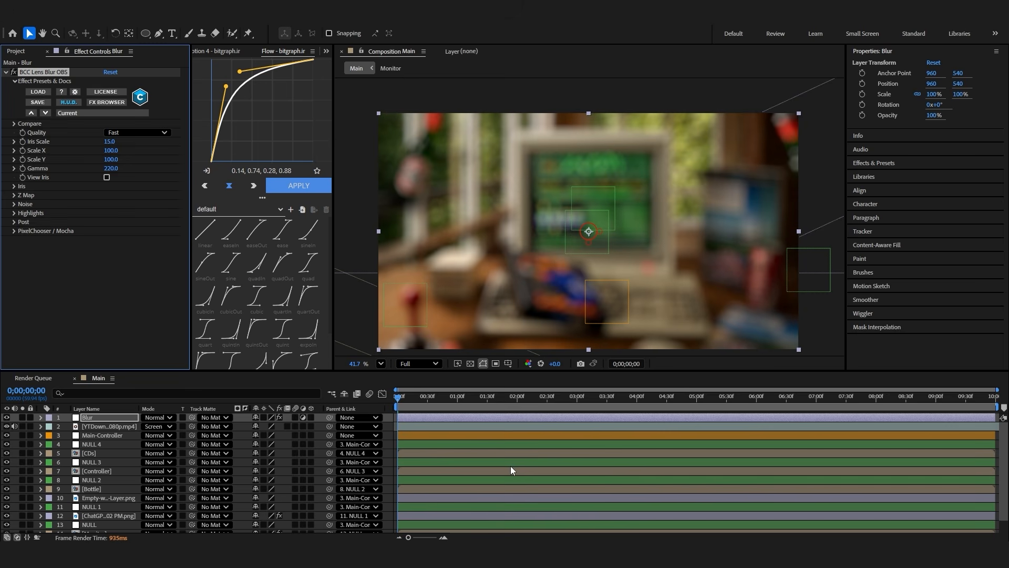
Set the lens blur's Iris Scale to 12 and keyframe it at the composition's start
{"action": "left_click", "coordinate": [110, 142]}
{"action": "type", "text": "12"}
{"action": "left_click", "coordinate": [81, 228]}
{"action": "left_click", "coordinate": [23, 142]}
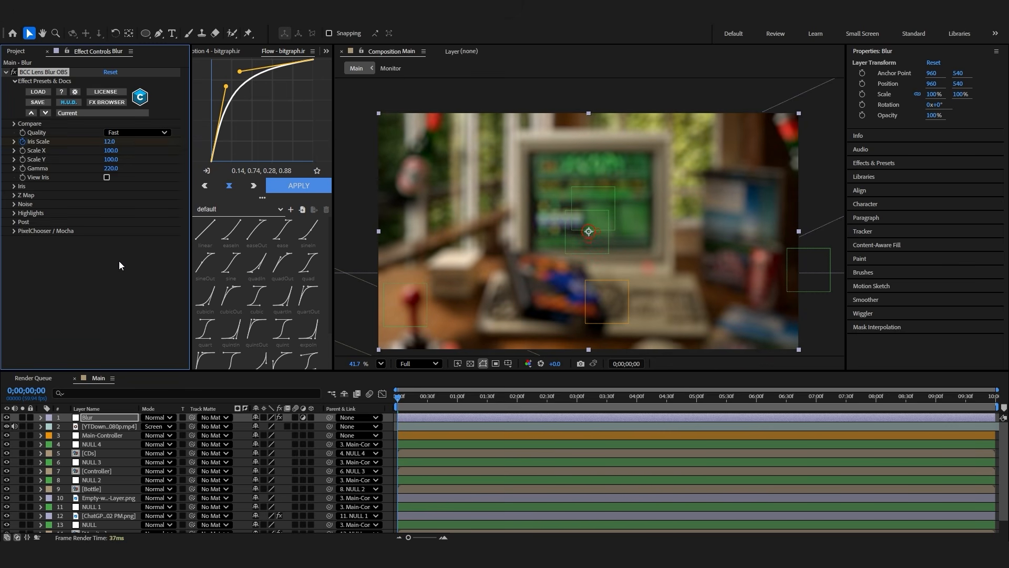
Keyframe the Blur layer's Iris Scale at 0 at 0;00;00;50 and preview the focus animation
{"action": "key", "text": "u"}
{"action": "key", "text": "space"}
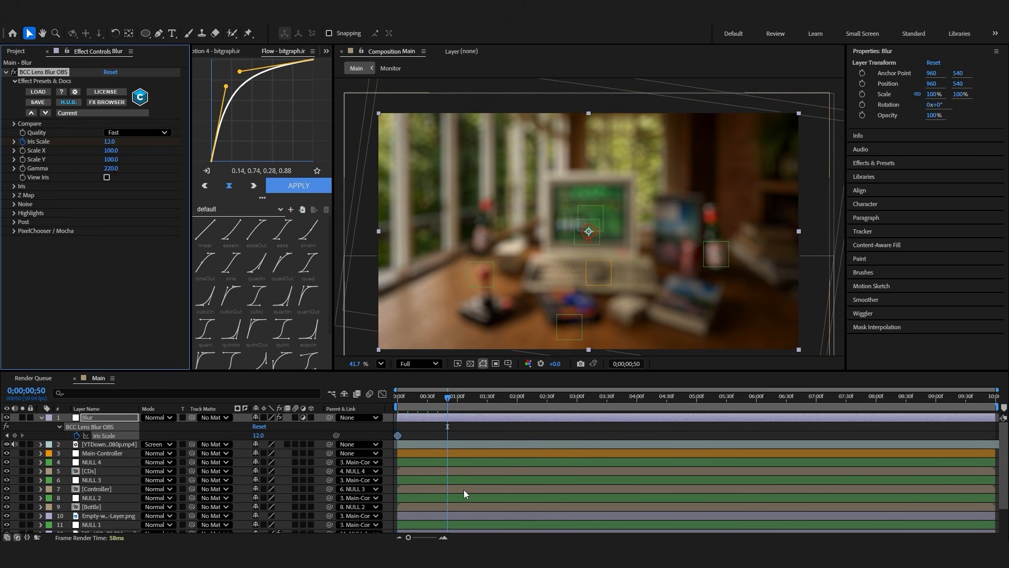
{"action": "left_click", "coordinate": [258, 436]}
{"action": "type", "text": "0"}
{"action": "left_click", "coordinate": [506, 438]}
{"action": "left_click_drag", "start_coordinate": [434, 399], "coordinate": [397, 399]}
{"action": "key", "text": "space"}
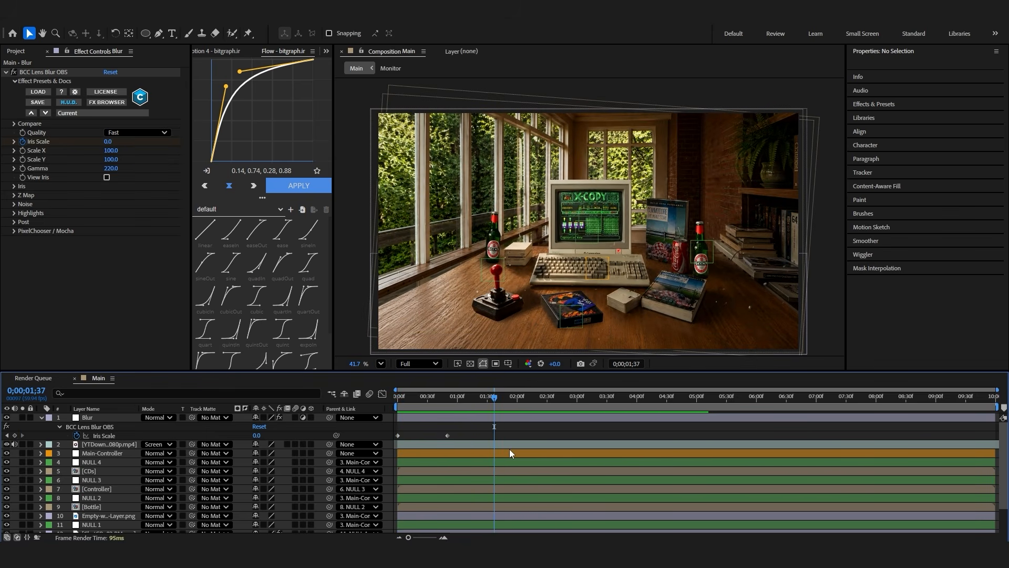
Show the Main-Controller layer's Scale animation and select both keyframes with the playhead at the composition's start
{"action": "left_click", "coordinate": [509, 450]}
{"action": "key", "text": "u"}
{"action": "key", "text": "k"}
{"action": "left_click_drag", "start_coordinate": [291, 464], "coordinate": [315, 456]}
{"action": "left_click_drag", "start_coordinate": [511, 398], "coordinate": [504, 428]}
{"action": "left_click_drag", "start_coordinate": [530, 460], "coordinate": [394, 473]}
{"action": "key", "text": "Home"}
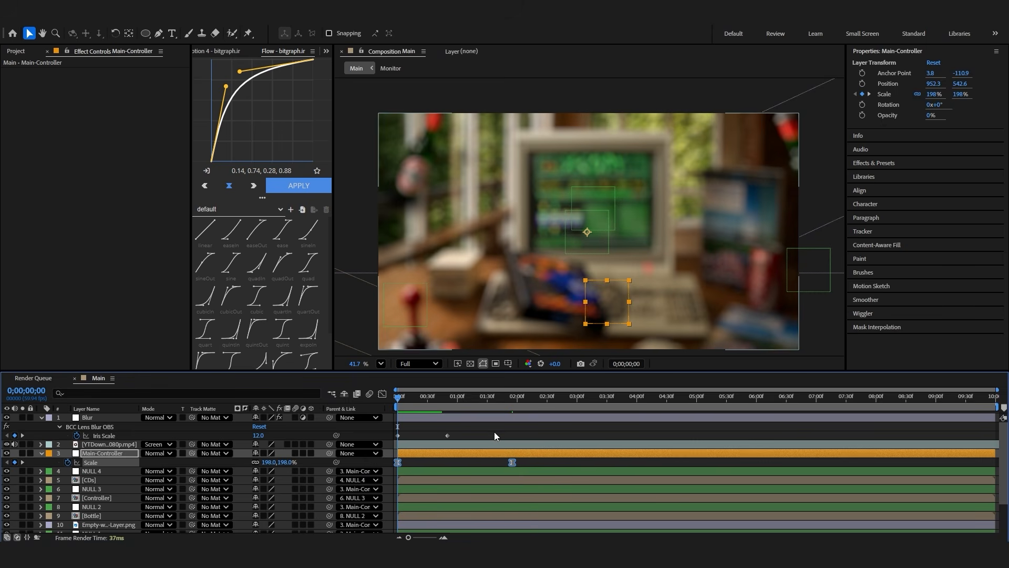
Set the Main-Controller layer's starting Scale to 374% and apply the 0.14, 0.74, 0.28, 0.88 easing curve to its keyframes
{"action": "left_click", "coordinate": [494, 432]}
{"action": "left_click_drag", "start_coordinate": [287, 463], "coordinate": [355, 463]}
{"action": "left_click_drag", "start_coordinate": [534, 455], "coordinate": [393, 468]}
{"action": "key", "text": "ctrl+z"}
{"action": "left_click", "coordinate": [294, 186]}
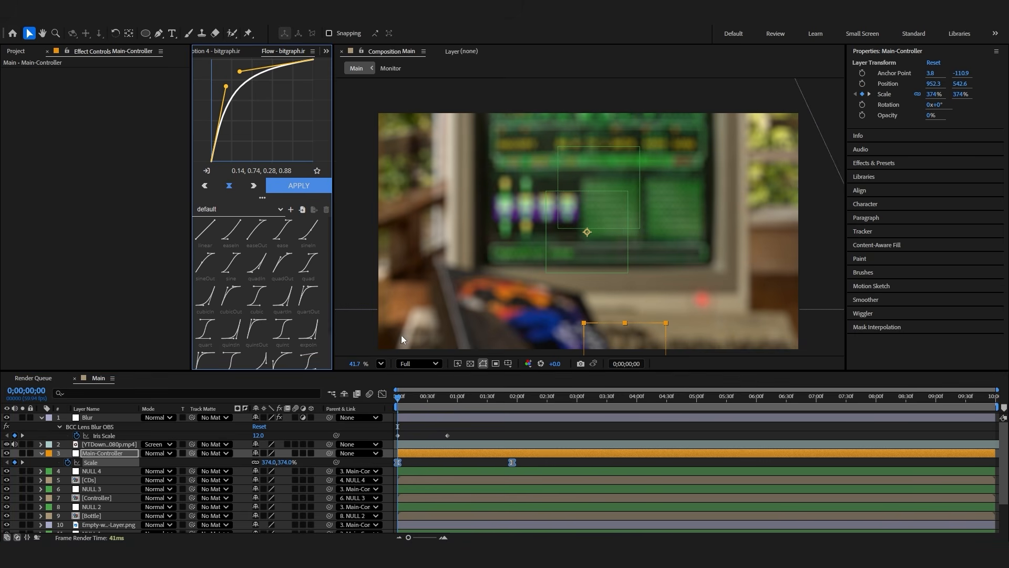
{"action": "key", "text": "space"}
{"action": "key", "text": "space"}
{"action": "key", "text": "space"}
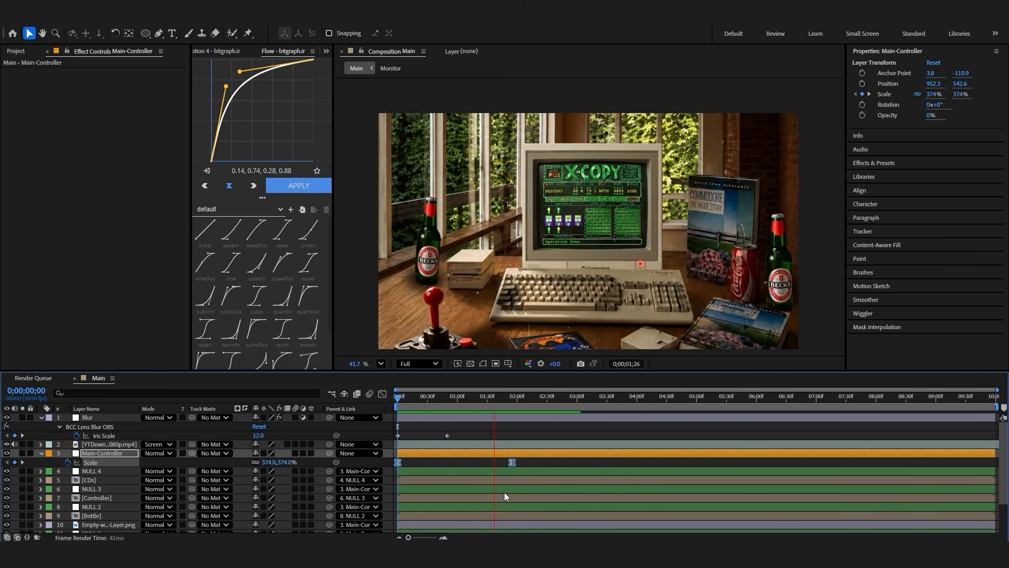
Split the Blur layer at 0;00;01;00 and delete the part after the split
{"action": "left_click", "coordinate": [471, 426]}
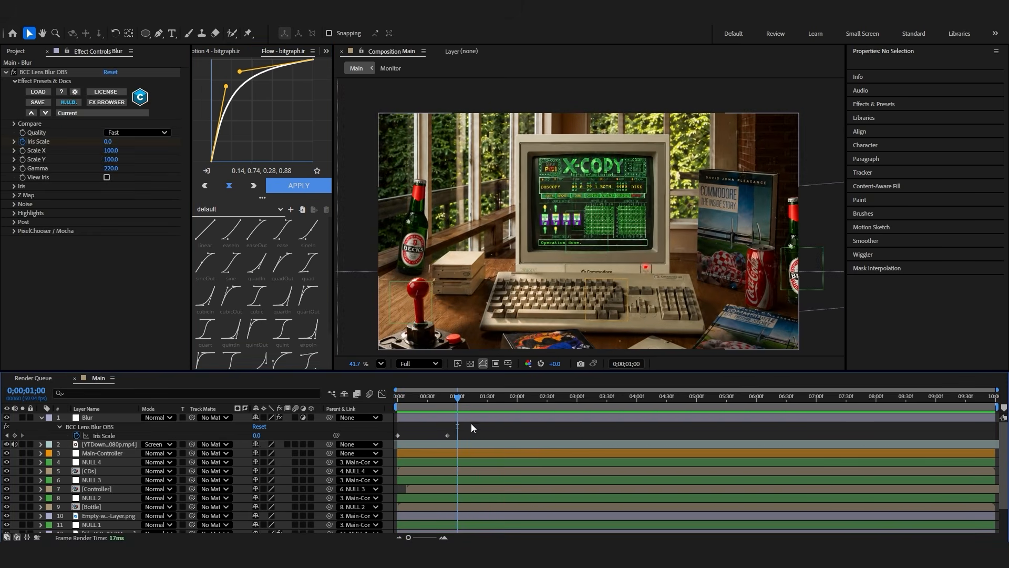
{"action": "left_click", "coordinate": [471, 423]}
{"action": "key", "text": "ctrl+shift+d"}
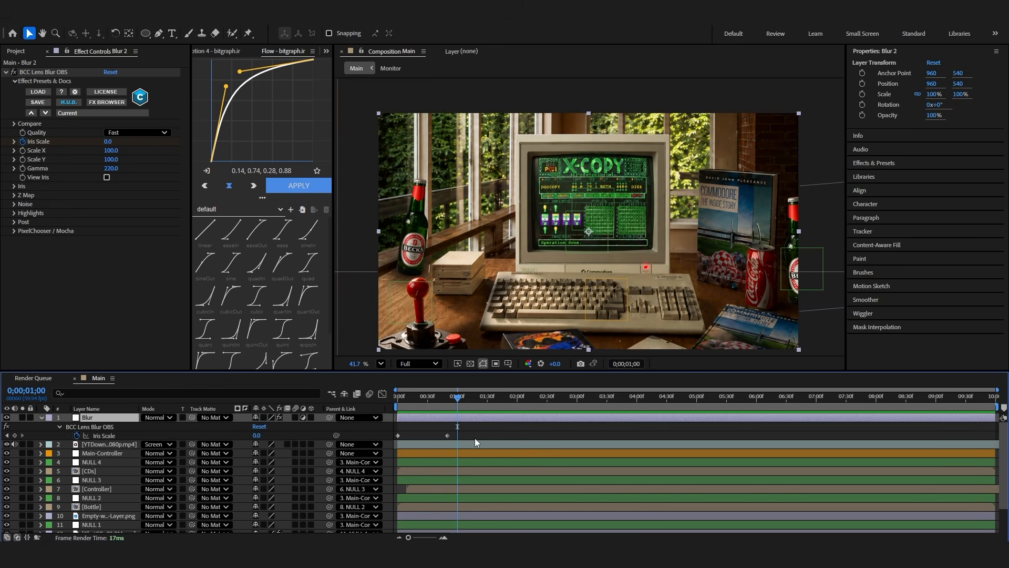
{"action": "key", "text": "Delete"}
{"action": "key", "text": "u"}
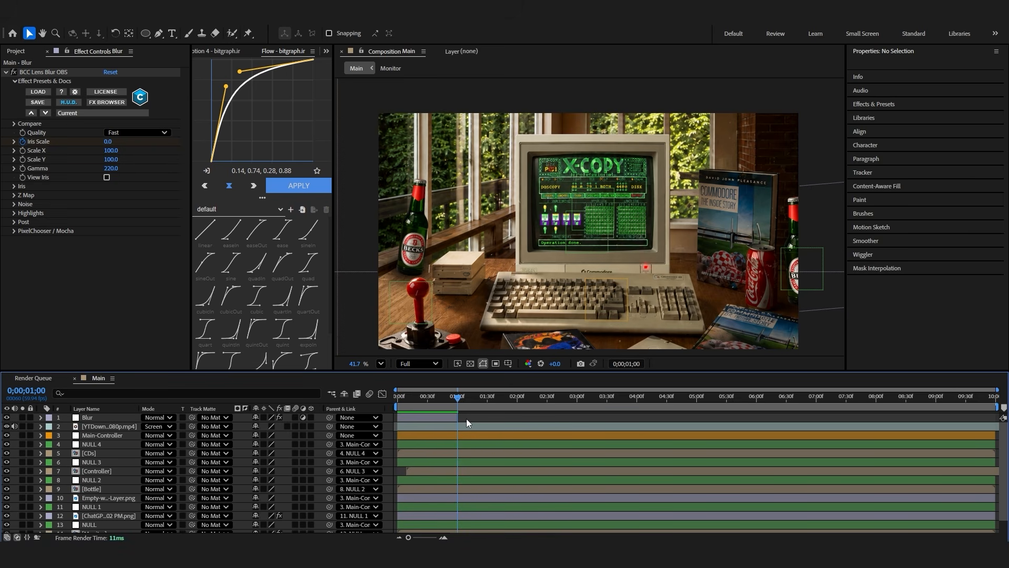
Add another adjustment layer named Radial and apply the CC Radial Blur effect to it
{"action": "left_click", "coordinate": [466, 418]}
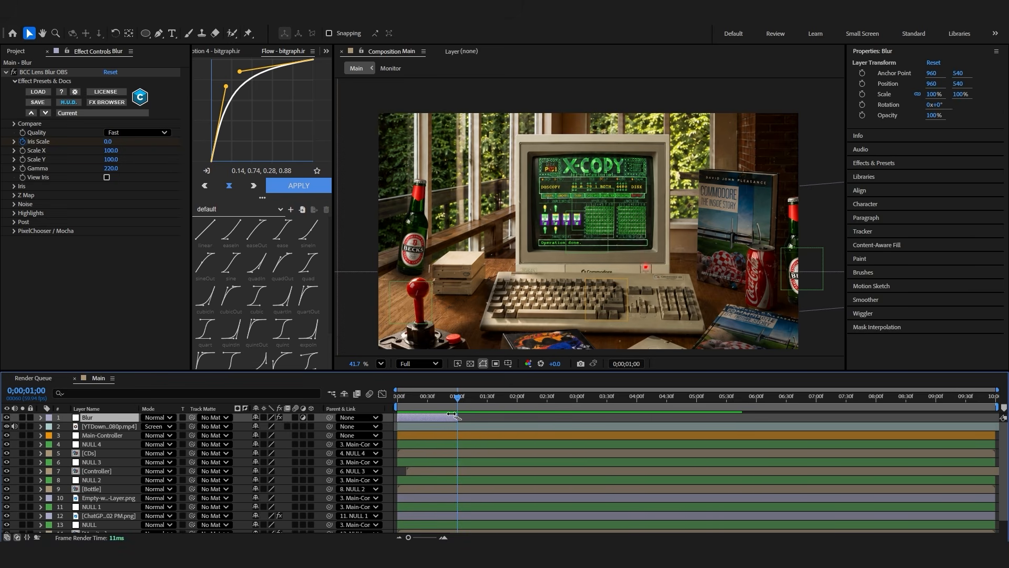
{"action": "key", "text": "ctrl+alt+y"}
{"action": "key", "text": "Return"}
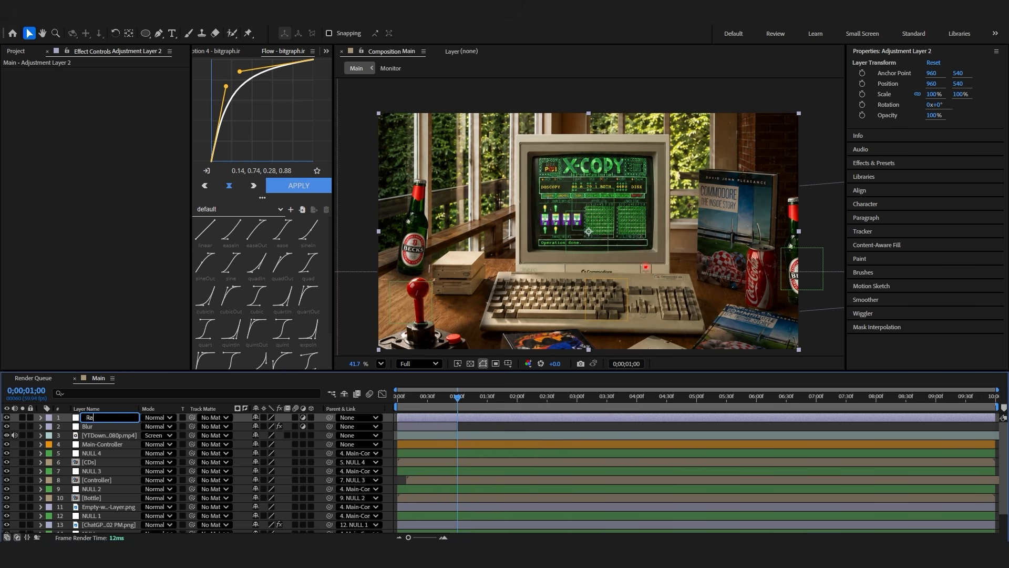
{"action": "key", "text": "ctrl+space"}
{"action": "type", "text": "radial"}
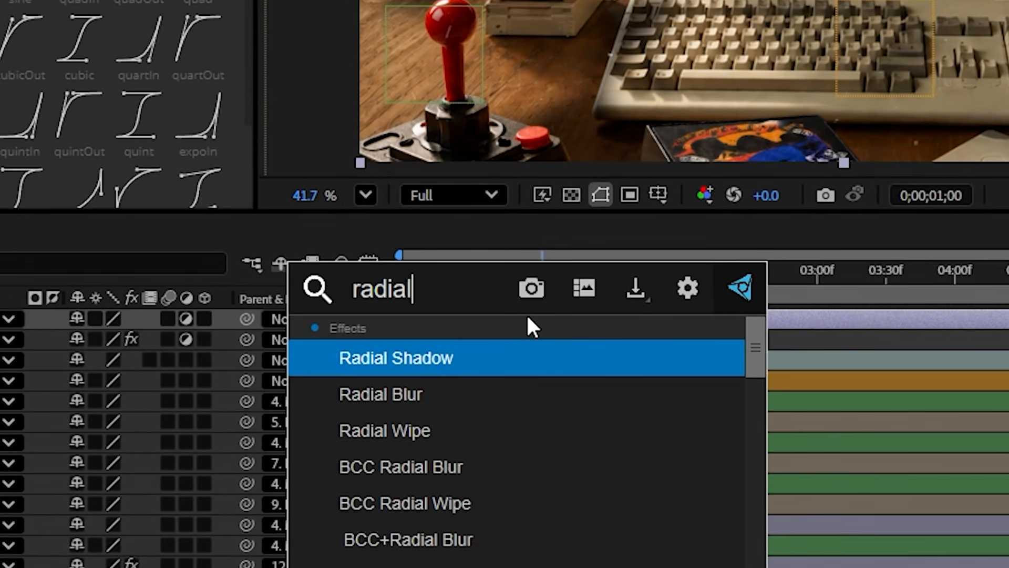
{"action": "scroll", "coordinate": [418, 402], "scroll_direction": "down", "scroll_amount": 4}
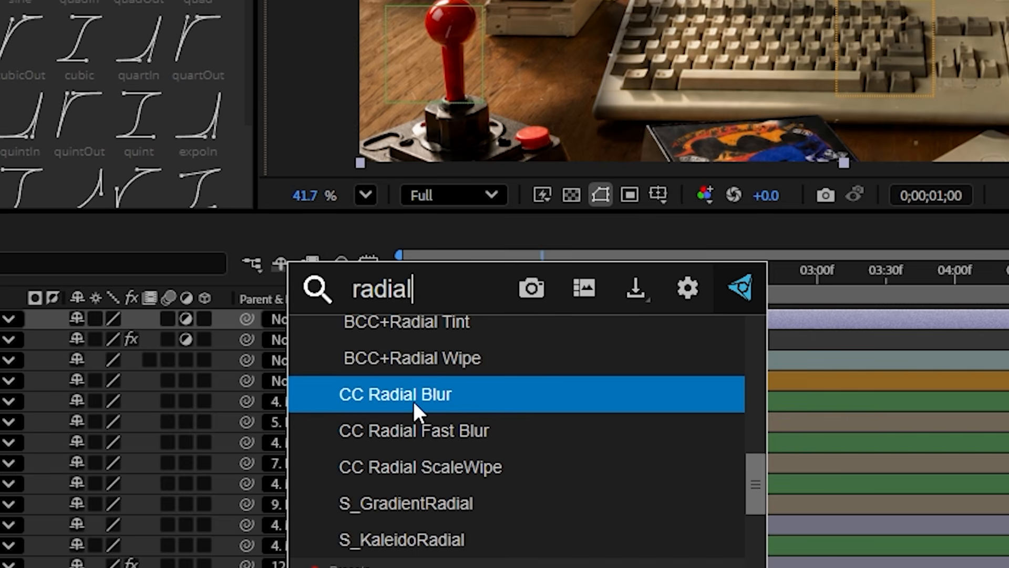
{"action": "left_click", "coordinate": [412, 399]}
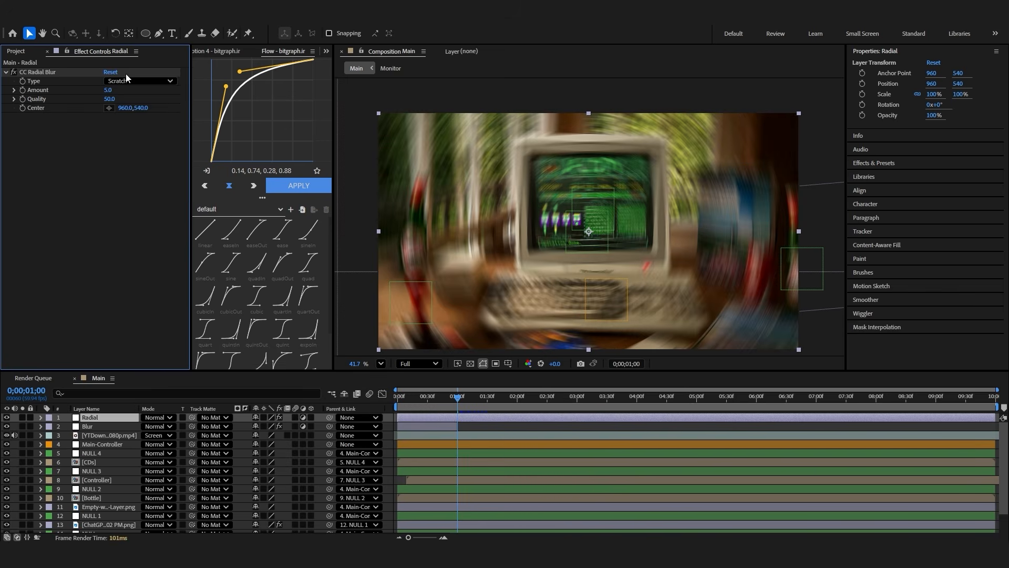
Set CC Radial Blur's Type to Centered Zoom and its Amount to 2, and hide the Radial layer
{"action": "left_click", "coordinate": [126, 79]}
{"action": "left_click", "coordinate": [144, 115]}
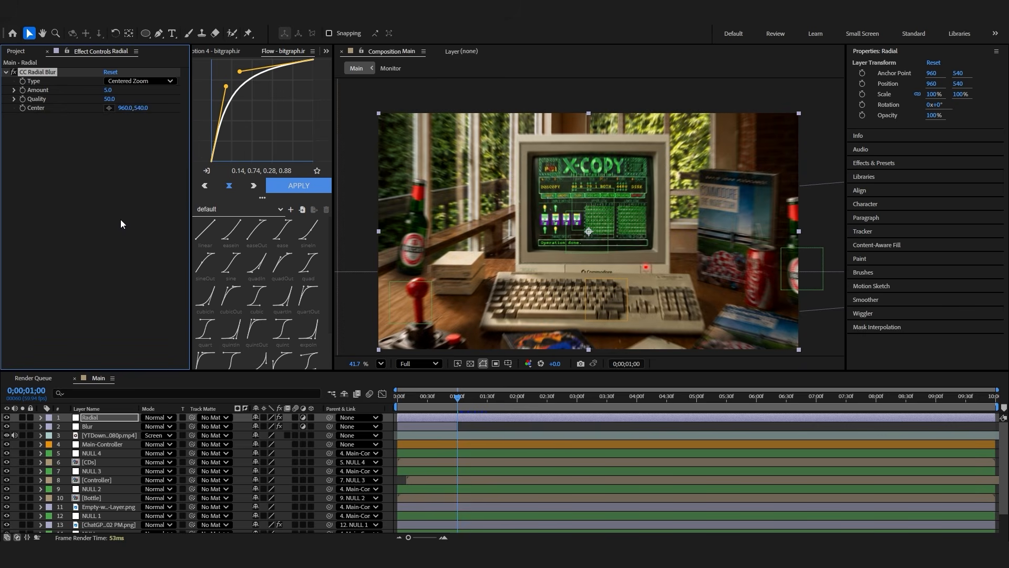
{"action": "type", "text": "1"}
{"action": "key", "text": "Return"}
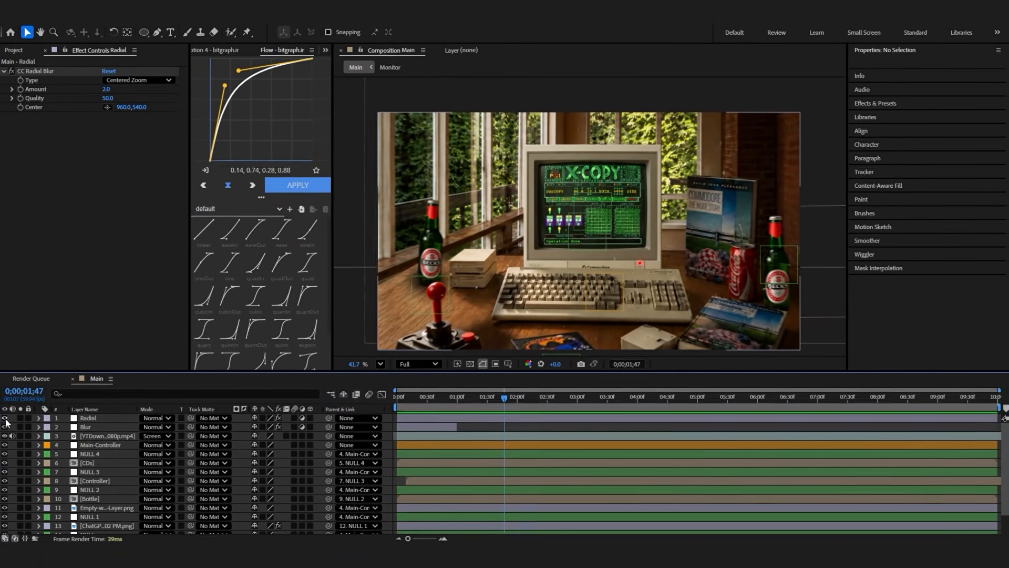
{"action": "left_click", "coordinate": [5, 418]}
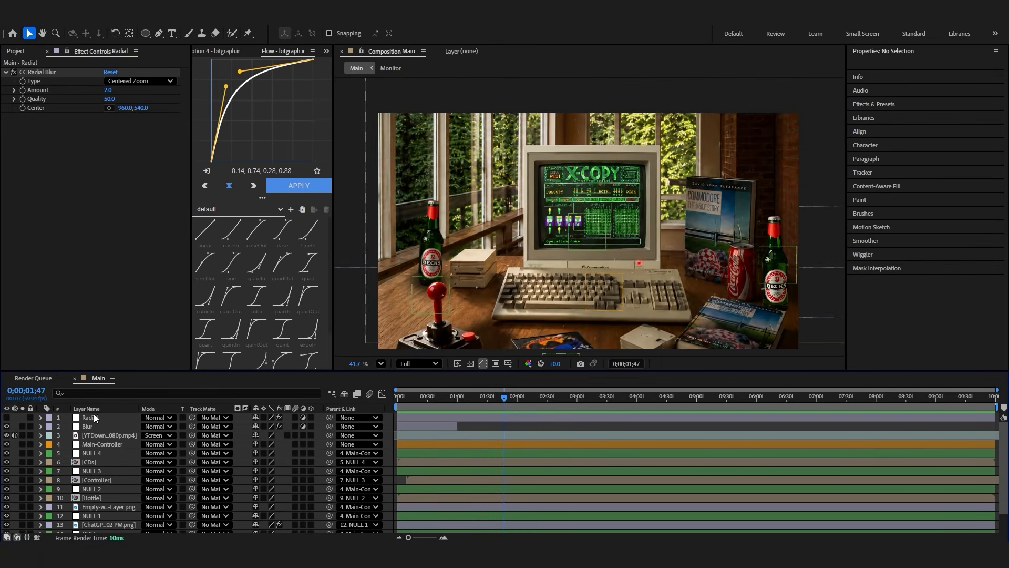
{"action": "left_click", "coordinate": [92, 417]}
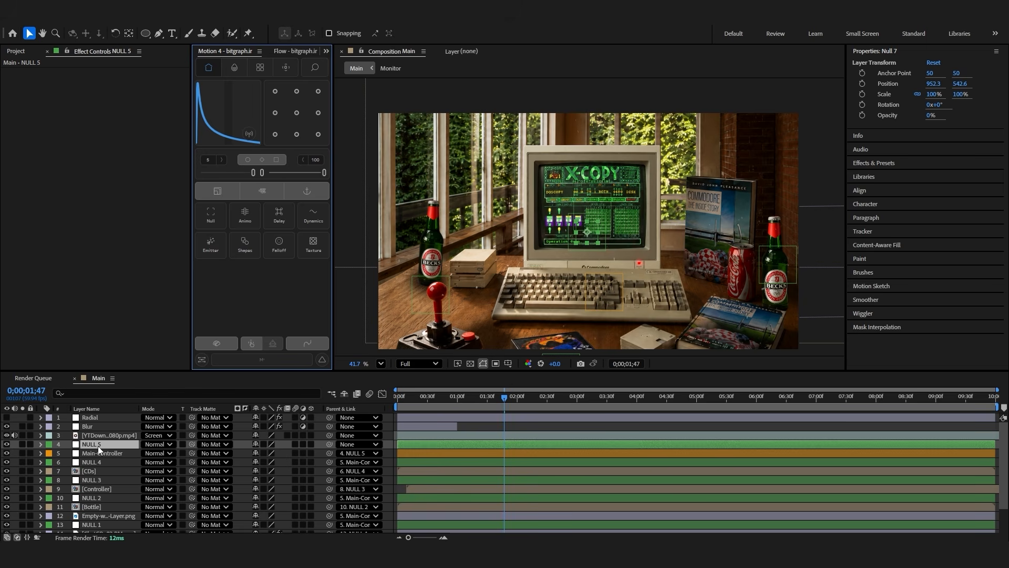
Give the NULL 5 layer an orange label and rename it Secondary-Movement
{"action": "left_click", "coordinate": [49, 444]}
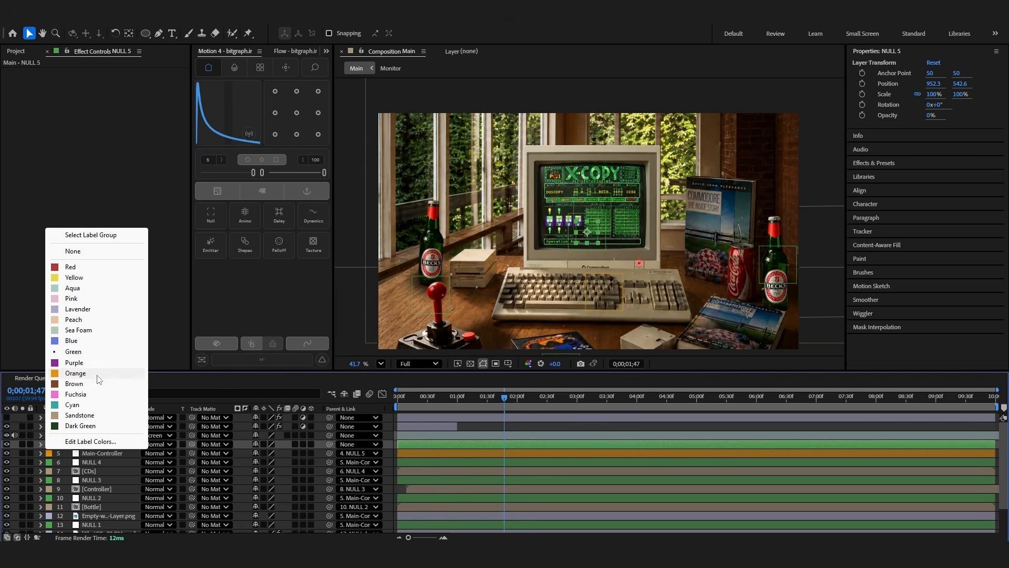
{"action": "left_click", "coordinate": [98, 374]}
{"action": "key", "text": "Return"}
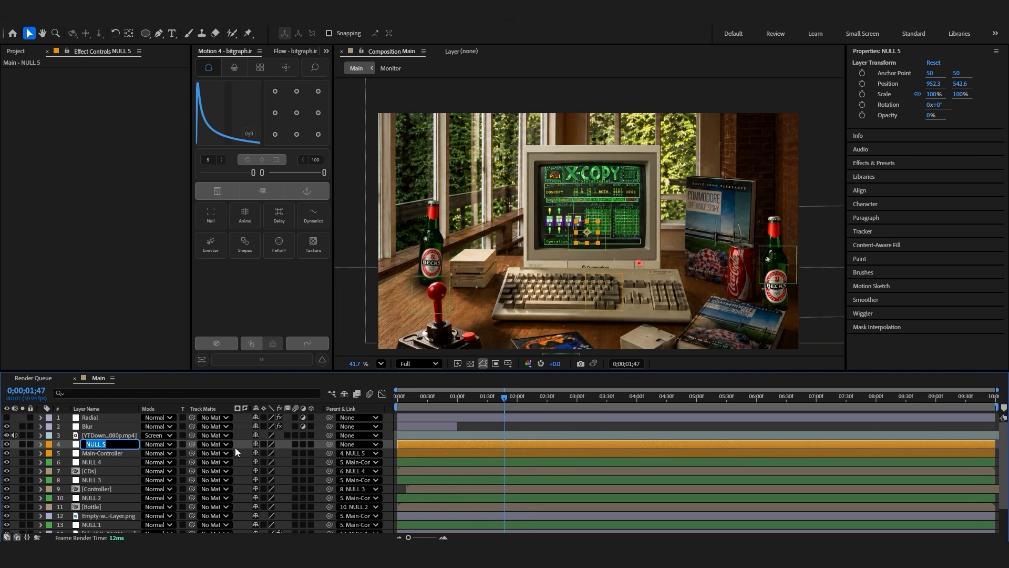
{"action": "type", "text": "Seco"}
{"action": "type", "text": "ndary-Movement"}
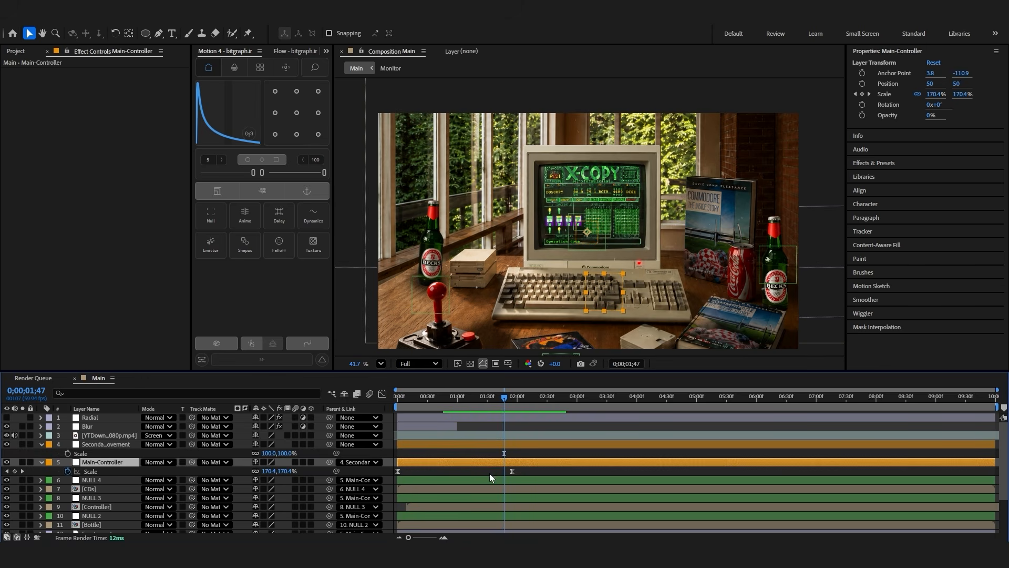
Keyframe the Secondary-Movement layer's Scale at 100% at about 1 second and at 78% at 0;00;03;32
{"action": "left_click_drag", "start_coordinate": [483, 395], "coordinate": [459, 402]}
{"action": "left_click", "coordinate": [105, 444]}
{"action": "left_click", "coordinate": [67, 452]}
{"action": "key", "text": "shift+Page_Down"}
{"action": "key", "text": "shift+Page_Down"}
{"action": "key", "text": "space"}
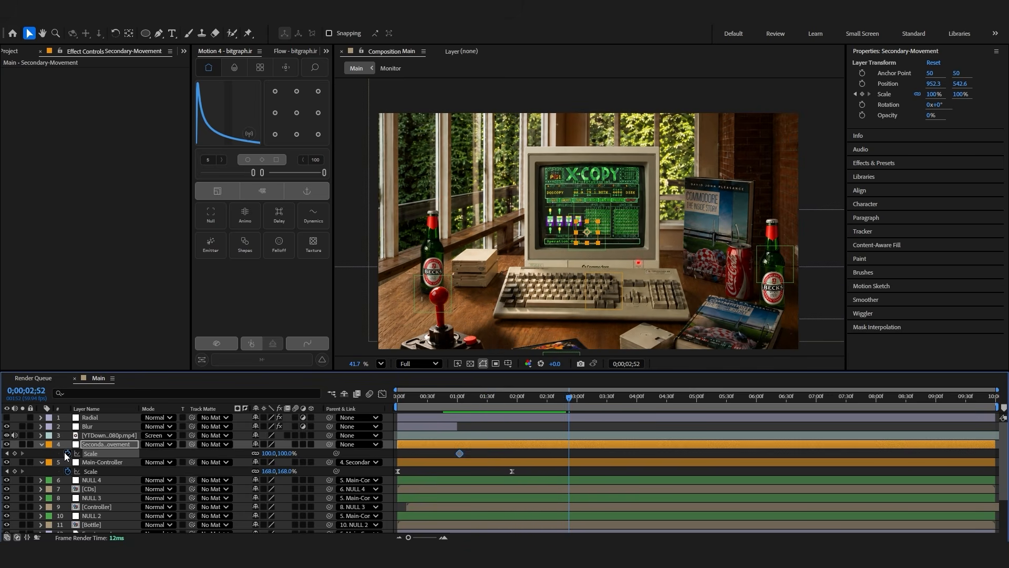
{"action": "left_click_drag", "start_coordinate": [268, 455], "coordinate": [266, 453]}
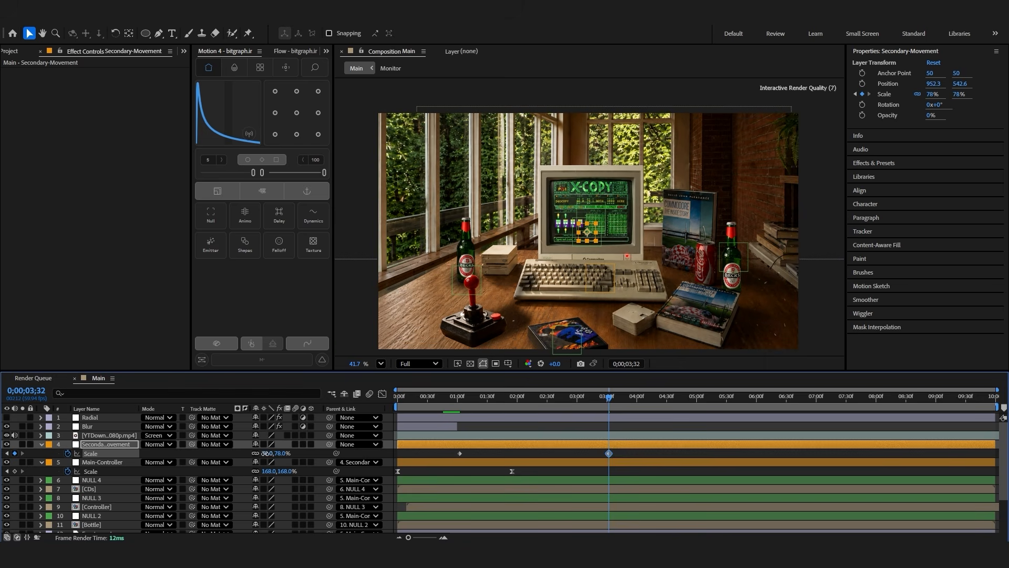
Ease the Secondary-Movement layer's Scale keyframes to 90 in and out, and move the ending keyframe to about 4.8 seconds
{"action": "left_click_drag", "start_coordinate": [262, 173], "coordinate": [314, 175]}
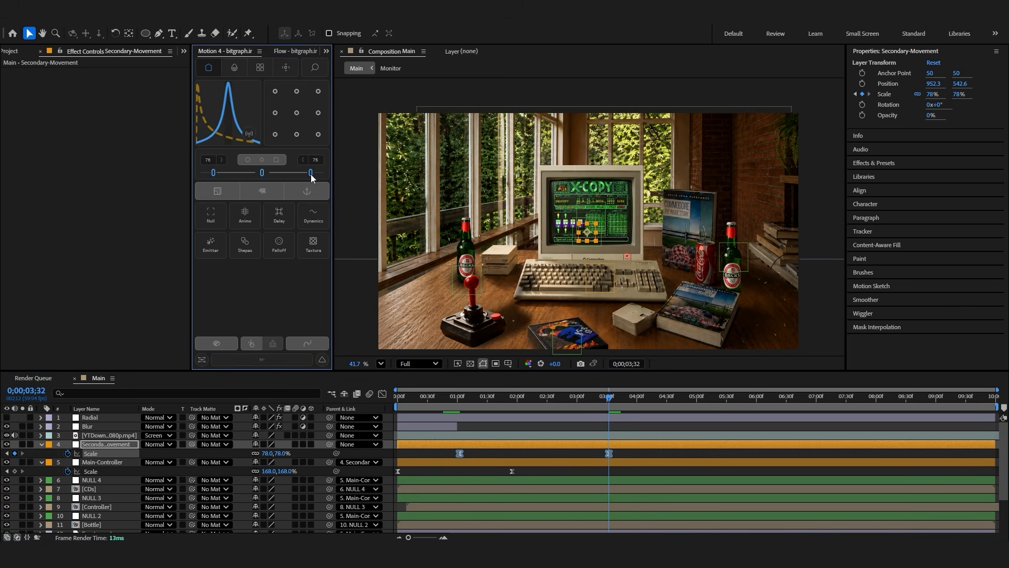
{"action": "left_click", "coordinate": [463, 401]}
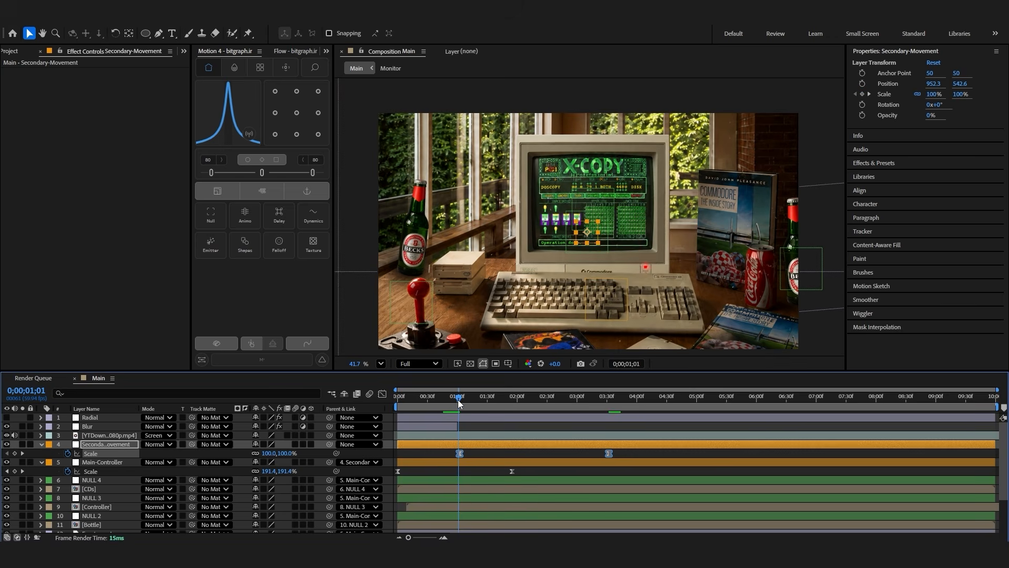
{"action": "key", "text": "space"}
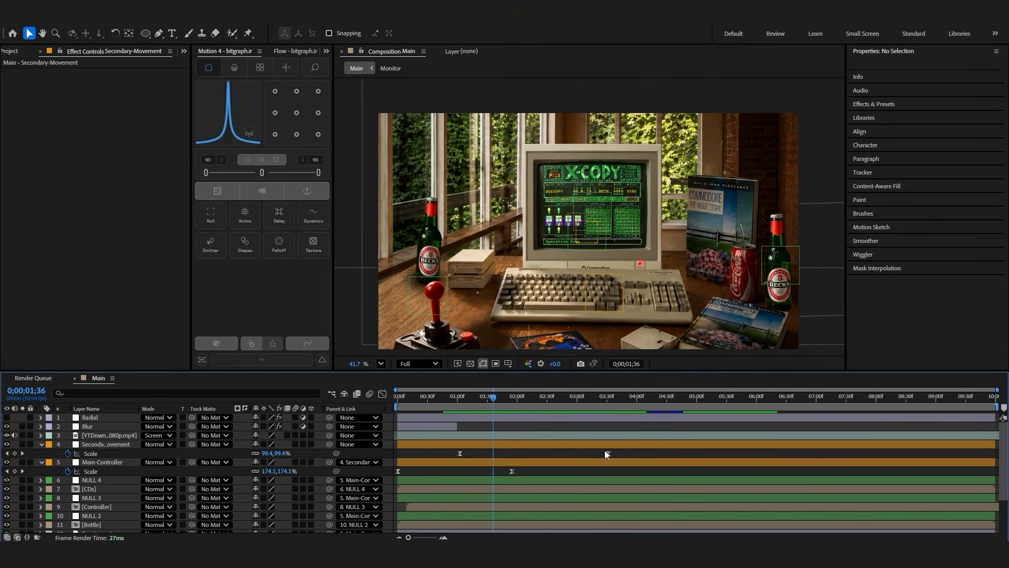
{"action": "left_click_drag", "start_coordinate": [606, 453], "coordinate": [442, 459]}
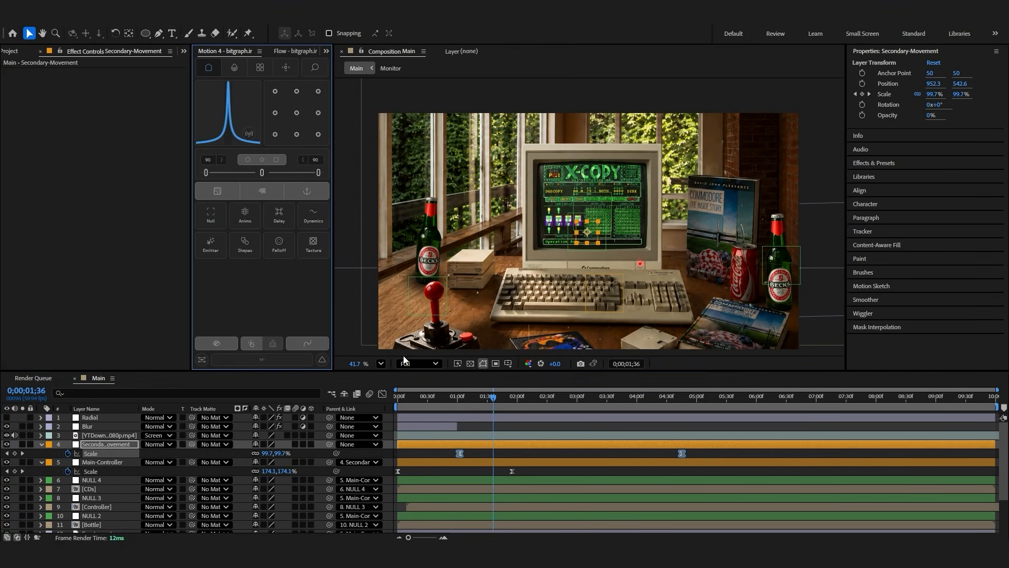
Shift the Secondary-Movement layer's eased Scale keyframes earlier so they start at 0;00;00;26, and preview the animation
{"action": "left_click", "coordinate": [440, 400]}
{"action": "left_click_drag", "start_coordinate": [455, 454], "coordinate": [421, 456]}
{"action": "key", "text": "Home"}
{"action": "key", "text": "space"}
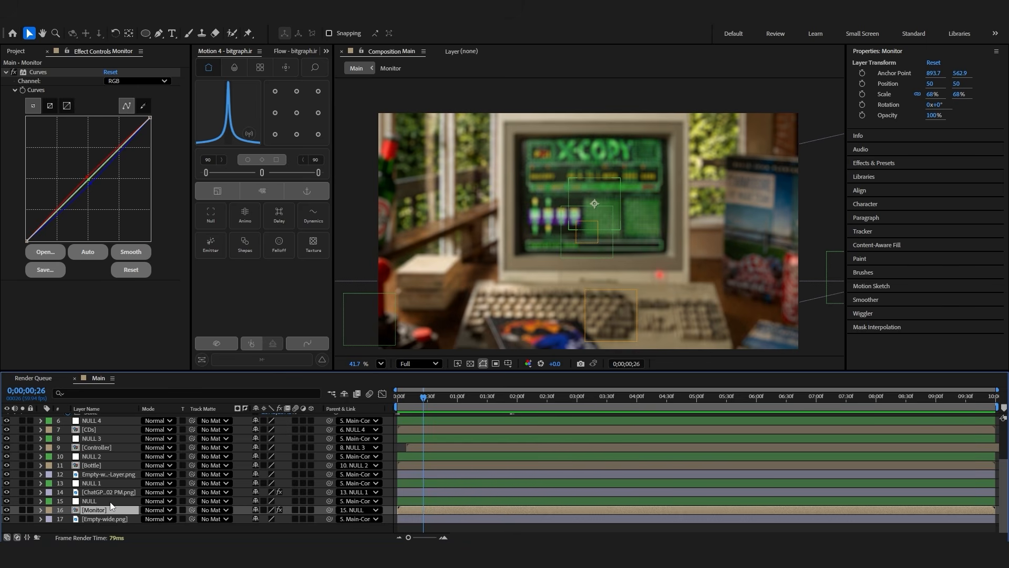
Keyframe the Monitor layer's Rotation at 0° at 0;00;00;26 and at 6° at 0;00;04;09
{"action": "key", "text": "r"}
{"action": "left_click", "coordinate": [69, 519]}
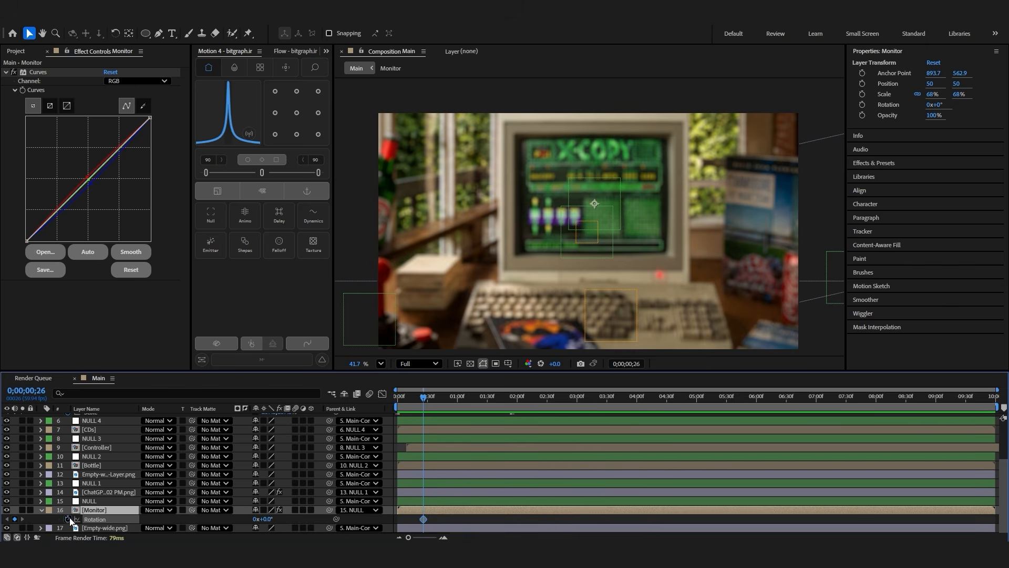
{"action": "scroll", "coordinate": [534, 477], "scroll_direction": "up", "scroll_amount": 3}
{"action": "left_click", "coordinate": [646, 398]}
{"action": "scroll", "coordinate": [649, 457], "scroll_direction": "down", "scroll_amount": 3}
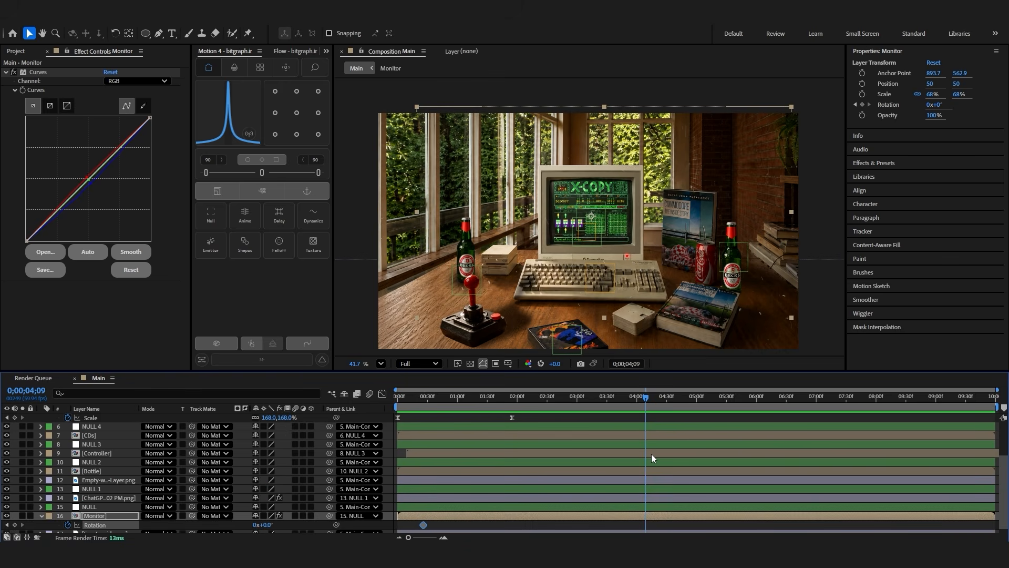
{"action": "left_click_drag", "start_coordinate": [266, 524], "coordinate": [270, 524]}
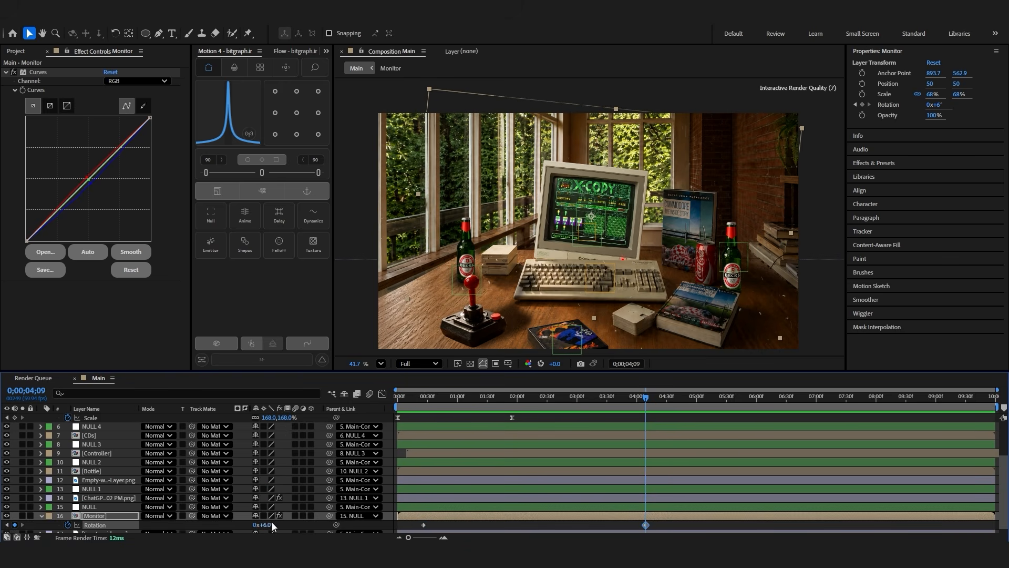
{"action": "key", "text": "F2"}
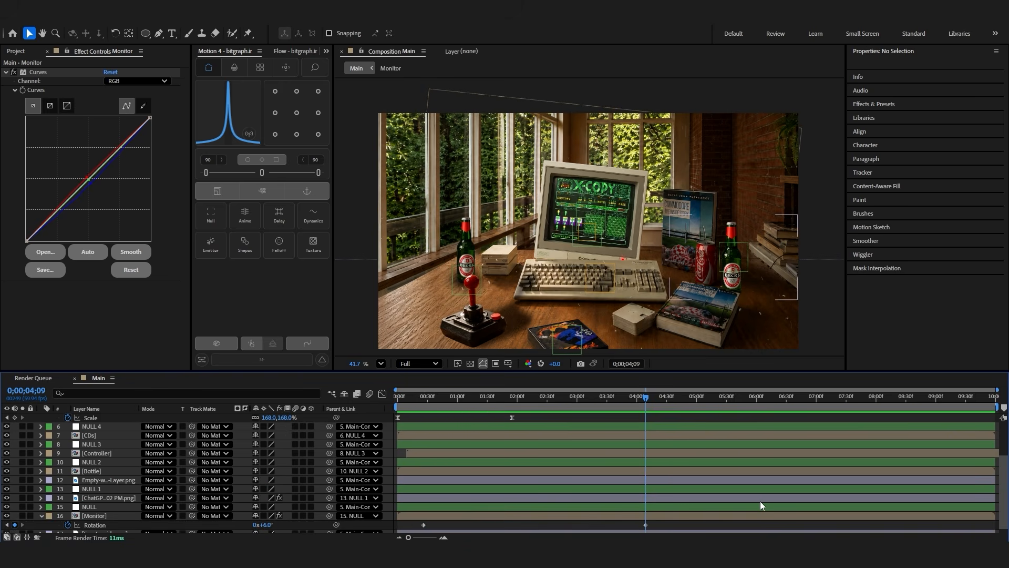
{"action": "scroll", "coordinate": [760, 501], "scroll_direction": "down", "scroll_amount": 1}
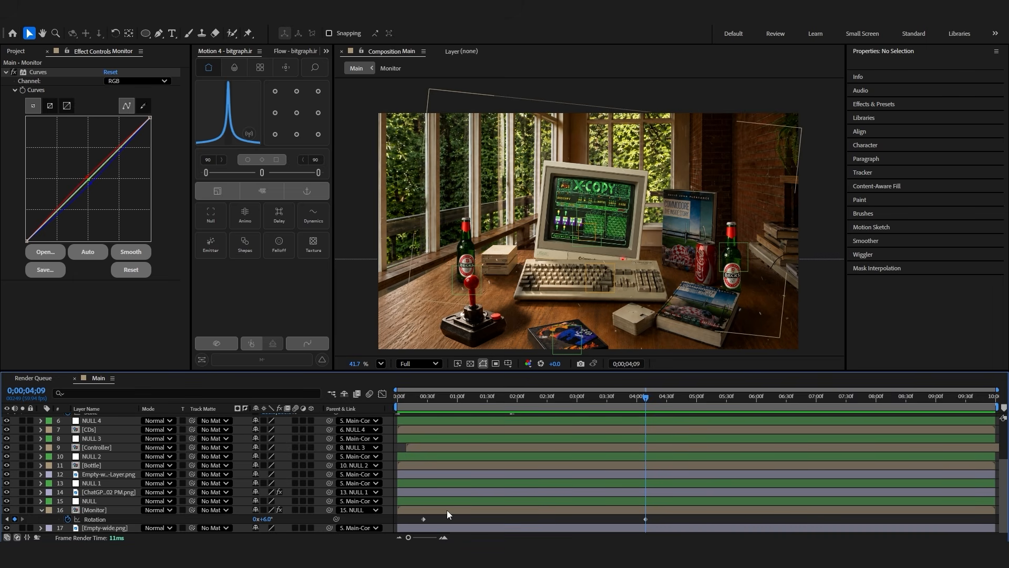
Add Position keyframes at 0;00;04;09 to NULL 1, NULL 2, NULL 3, NULL 4 and the Empty-w..-Layer.png layer
{"action": "left_click", "coordinate": [113, 483]}
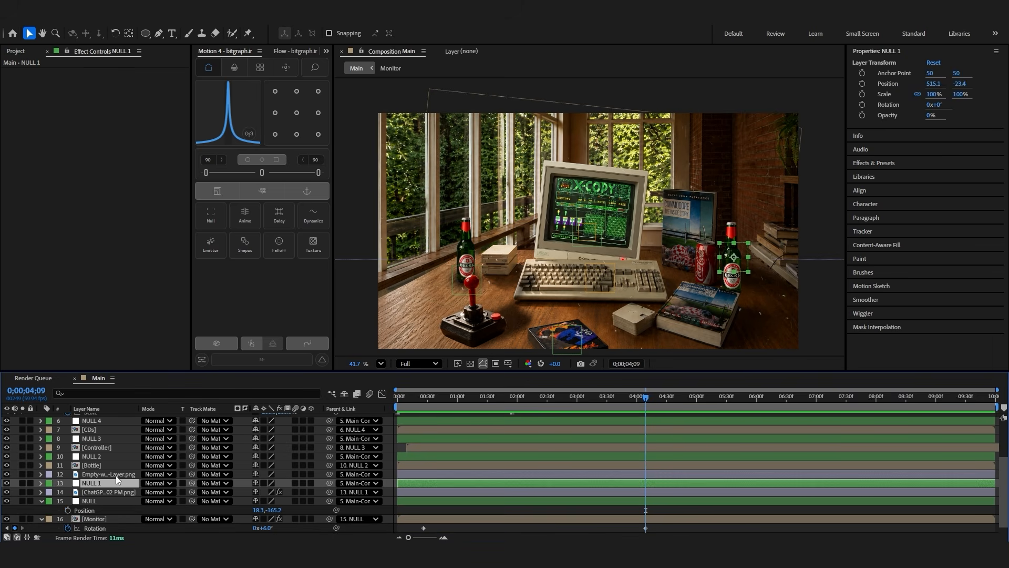
{"action": "left_click", "coordinate": [115, 474], "text": "ctrl"}
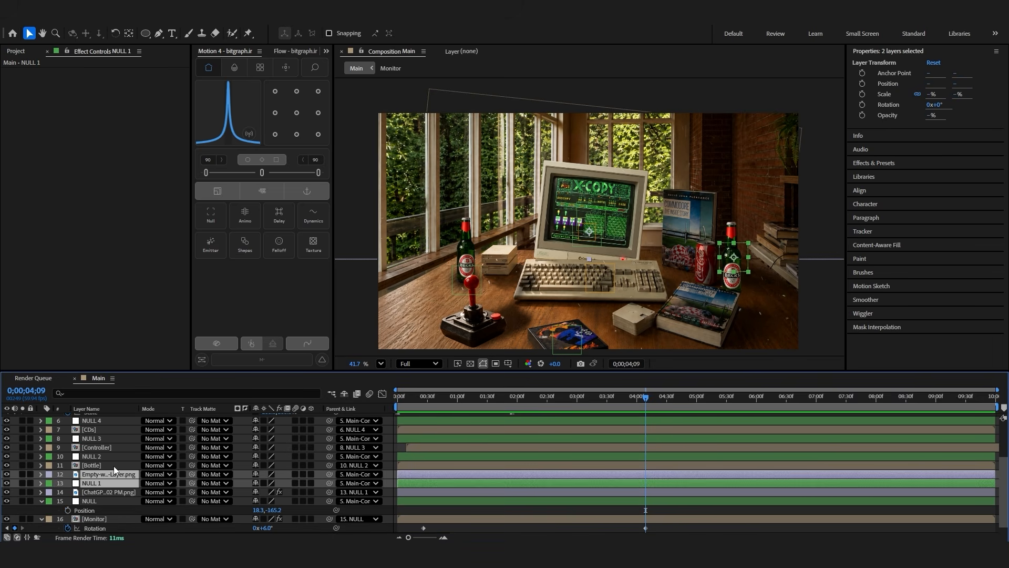
{"action": "left_click", "coordinate": [110, 456], "text": "ctrl"}
{"action": "left_click", "coordinate": [103, 438], "text": "ctrl"}
{"action": "left_click", "coordinate": [106, 421], "text": "ctrl"}
{"action": "scroll", "coordinate": [106, 424], "scroll_direction": "up", "scroll_amount": 2}
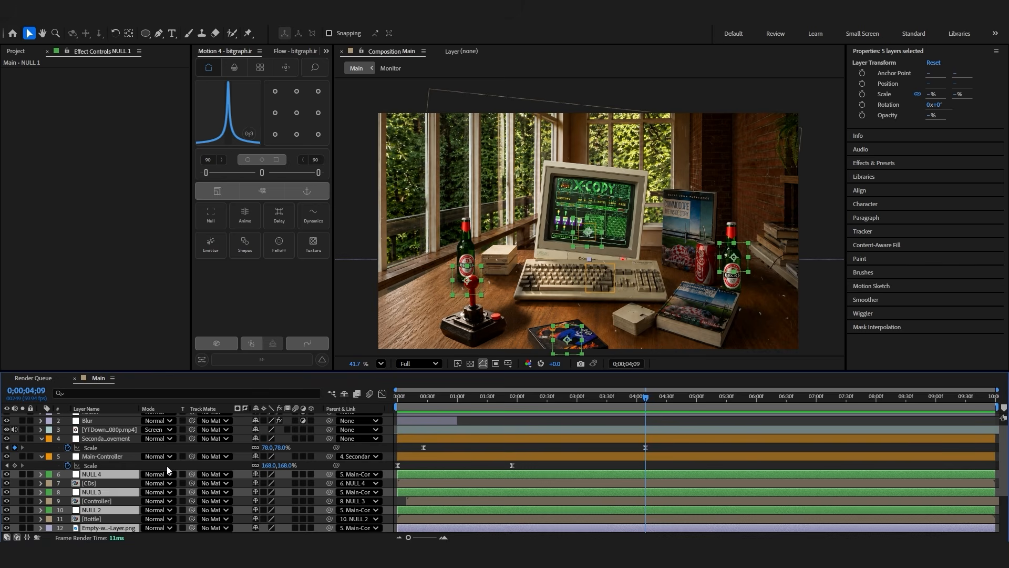
{"action": "key", "text": "p"}
{"action": "scroll", "coordinate": [620, 469], "scroll_direction": "up", "scroll_amount": 2}
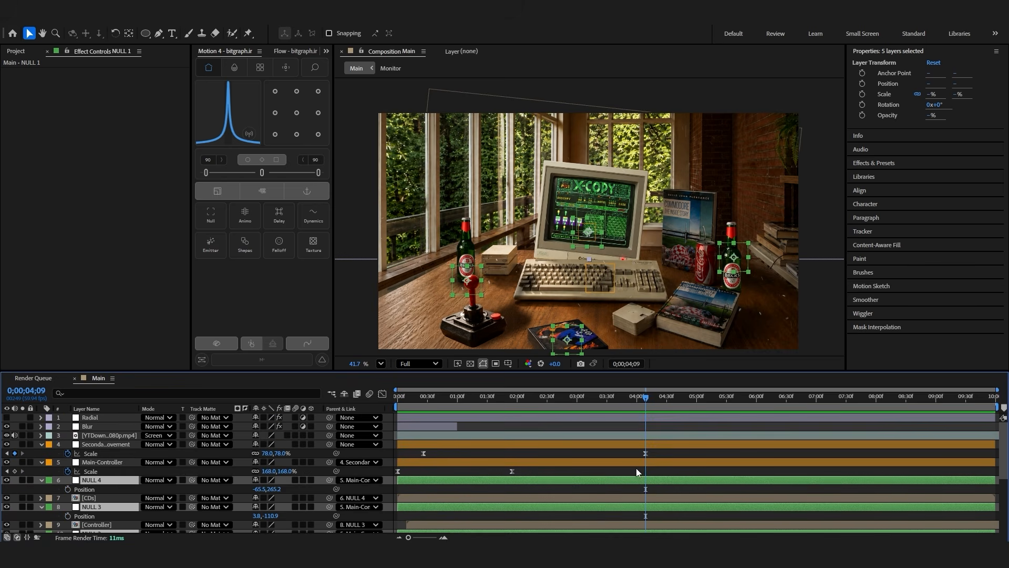
{"action": "scroll", "coordinate": [636, 471], "scroll_direction": "down", "scroll_amount": 3}
{"action": "key", "text": "alt+shift+p"}
Add Position keyframes to the same five layers at 0;00;00;26 and return to 0;00;04;09
{"action": "key", "text": "j"}
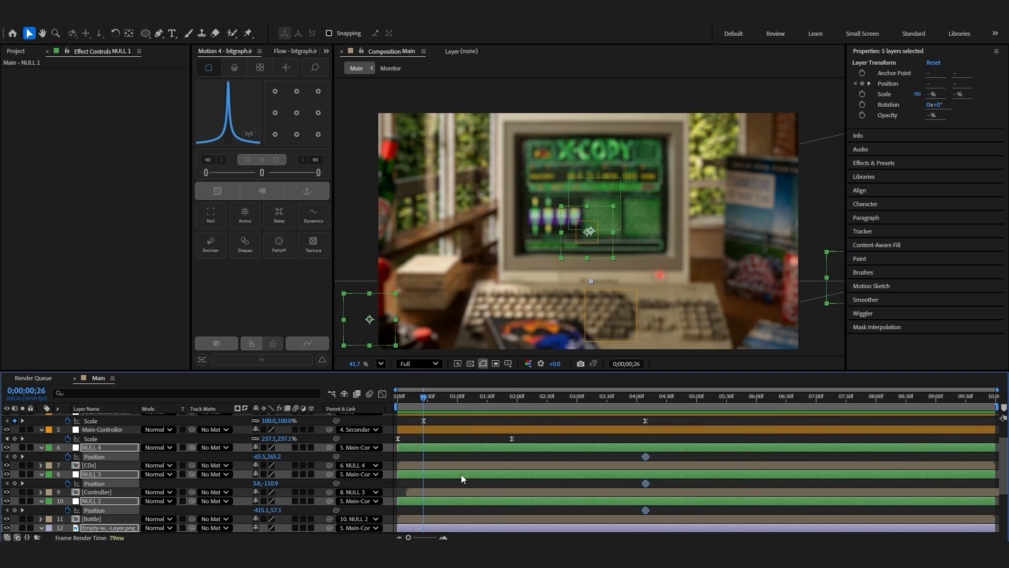
{"action": "left_click", "coordinate": [15, 456]}
{"action": "key", "text": "k"}
{"action": "scroll", "coordinate": [465, 467], "scroll_direction": "down", "scroll_amount": 3}
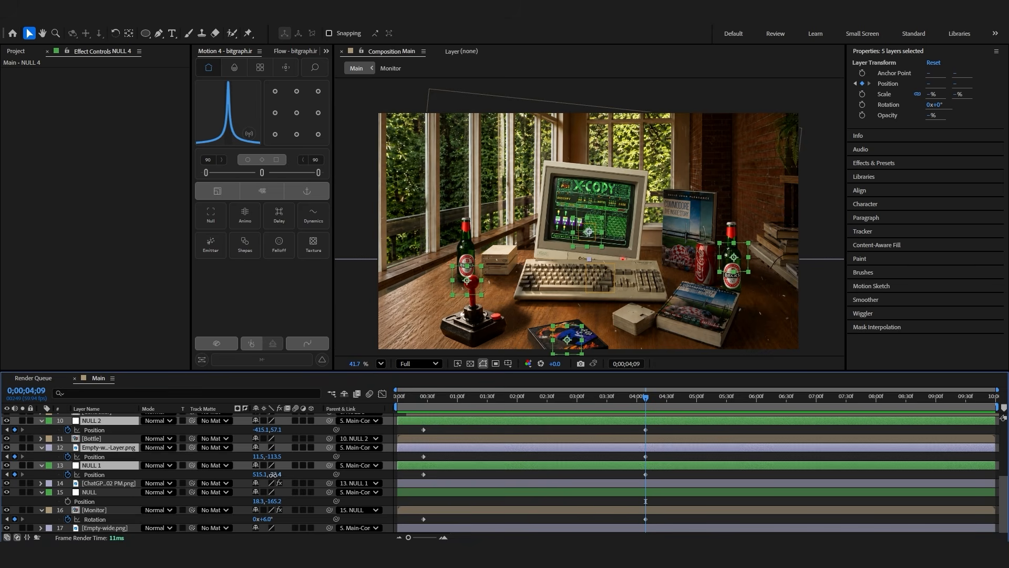
{"action": "left_click_drag", "start_coordinate": [272, 475], "coordinate": [311, 477]}
{"action": "key", "text": "ctrl+z"}
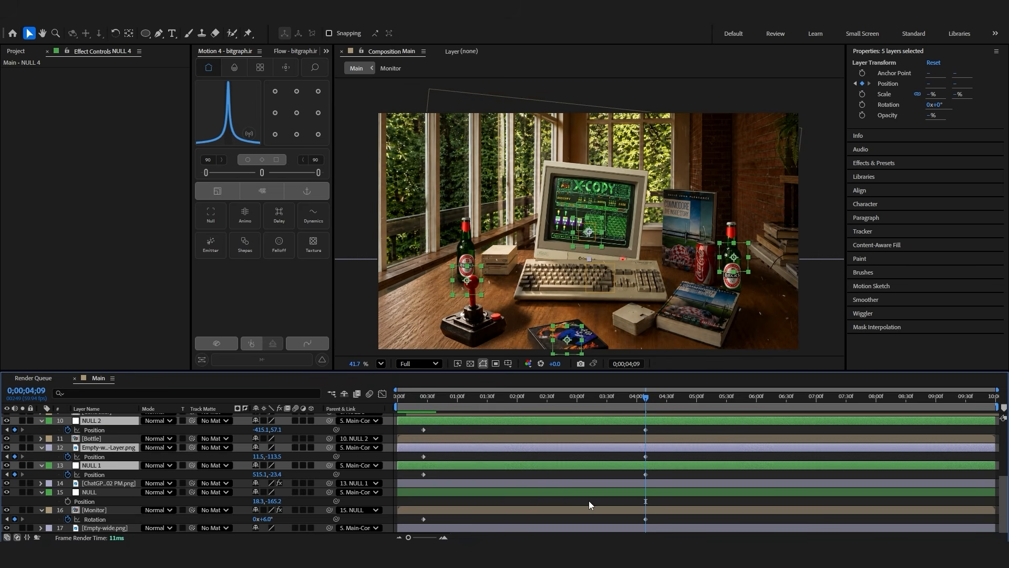
Add Empty-wide.png to the selected layers and keyframe its Position at 0;00;04;09 and 0;00;00;26
{"action": "left_click", "coordinate": [598, 527], "text": "ctrl"}
{"action": "key", "text": "p"}
{"action": "key", "text": "p"}
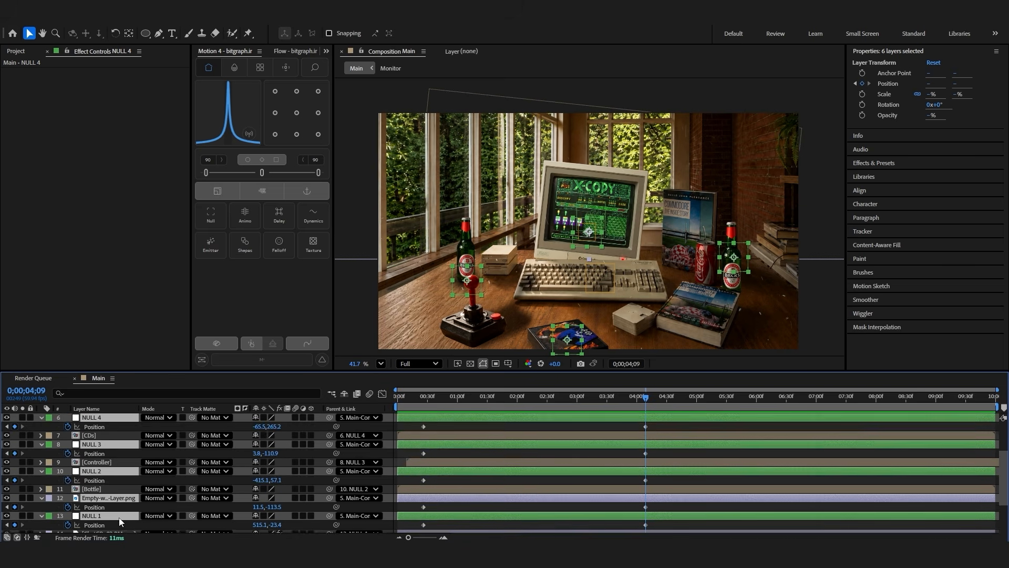
{"action": "scroll", "coordinate": [120, 521], "scroll_direction": "down", "scroll_amount": 3}
{"action": "left_click", "coordinate": [67, 527]}
{"action": "left_click", "coordinate": [7, 509]}
{"action": "left_click", "coordinate": [15, 528]}
{"action": "left_click", "coordinate": [22, 527]}
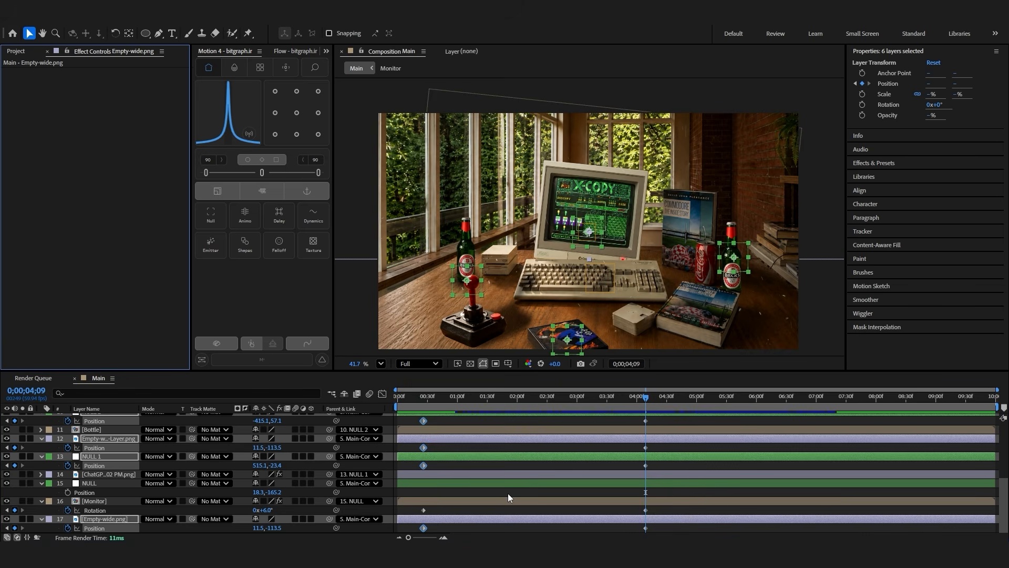
Lower the selected layers at 0;00;04;09, placing Empty-wide.png at 11.5, 9.5, and ease the Position and Monitor Rotation keyframes to 90 in and out
{"action": "left_click_drag", "start_coordinate": [285, 526], "coordinate": [345, 521]}
{"action": "left_click_drag", "start_coordinate": [654, 507], "coordinate": [412, 529]}
{"action": "left_click_drag", "start_coordinate": [658, 462], "coordinate": [279, 308]}
{"action": "left_click", "coordinate": [262, 172]}
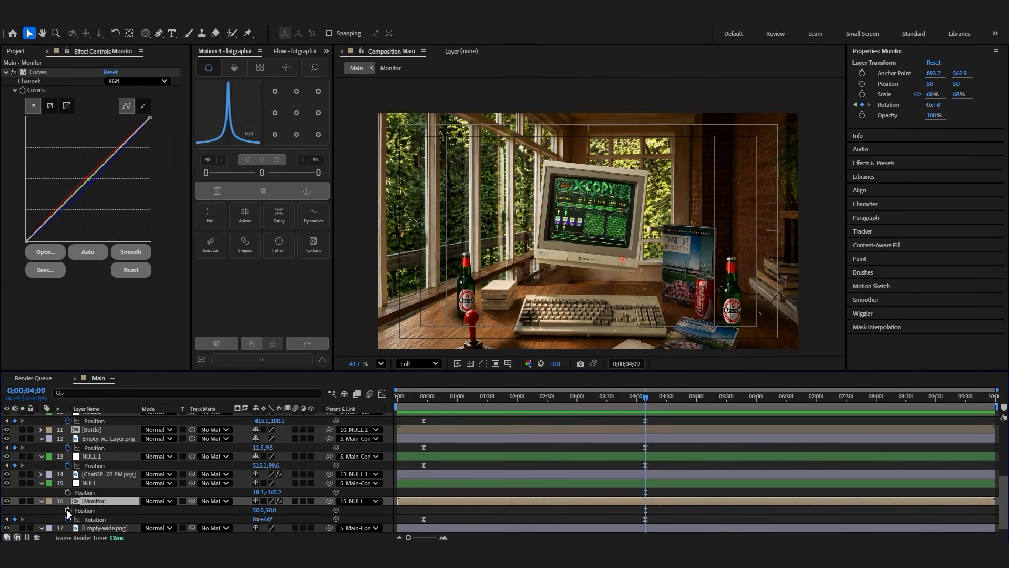
Keyframe the Monitor layer's Position at 50, 50 at 0;00;00;26 and at 50, 102 at 0;00;04;09
{"action": "left_click", "coordinate": [68, 510]}
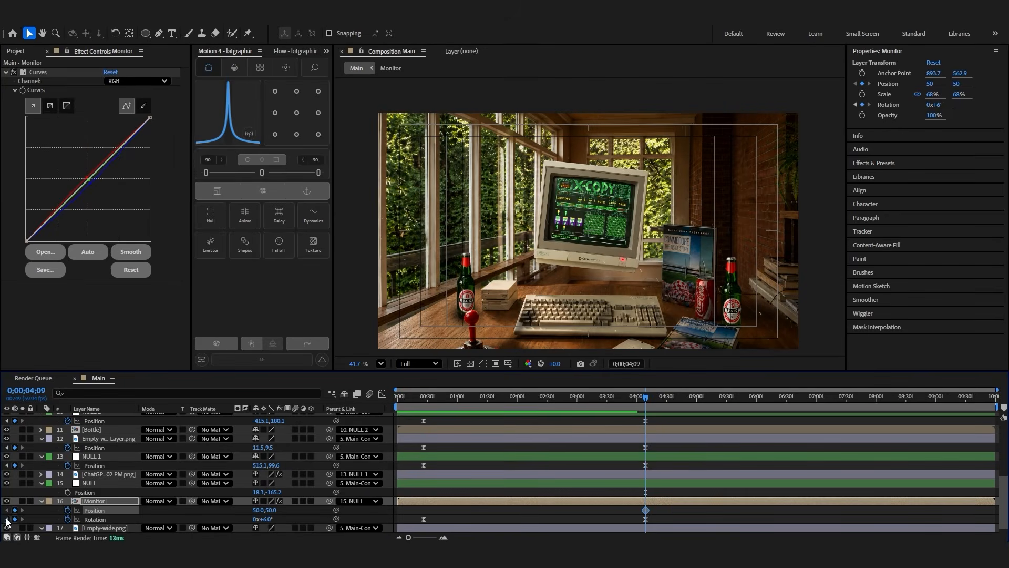
{"action": "left_click", "coordinate": [7, 520]}
{"action": "left_click", "coordinate": [15, 510]}
{"action": "left_click", "coordinate": [22, 519]}
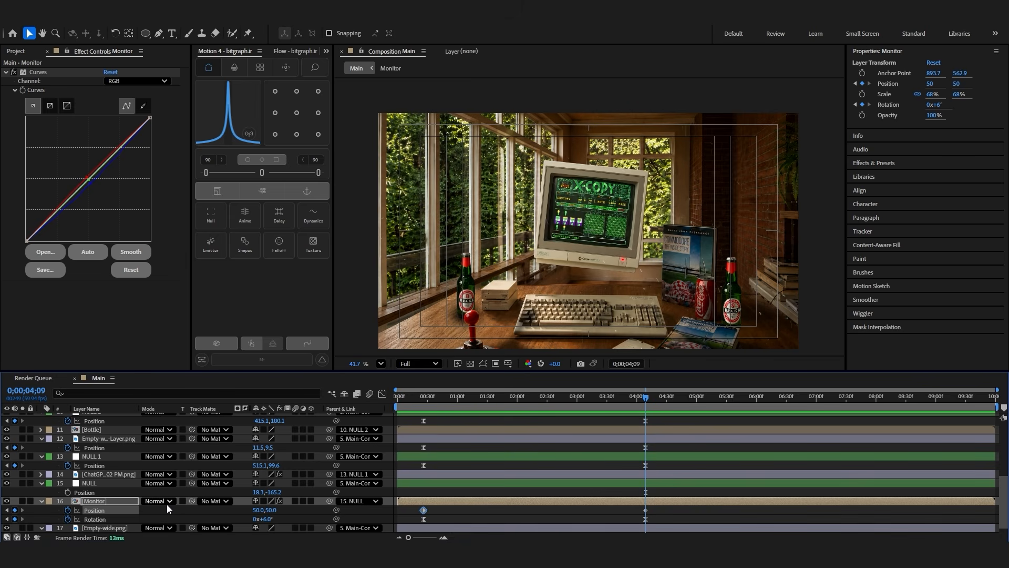
{"action": "left_click_drag", "start_coordinate": [273, 513], "coordinate": [291, 510]}
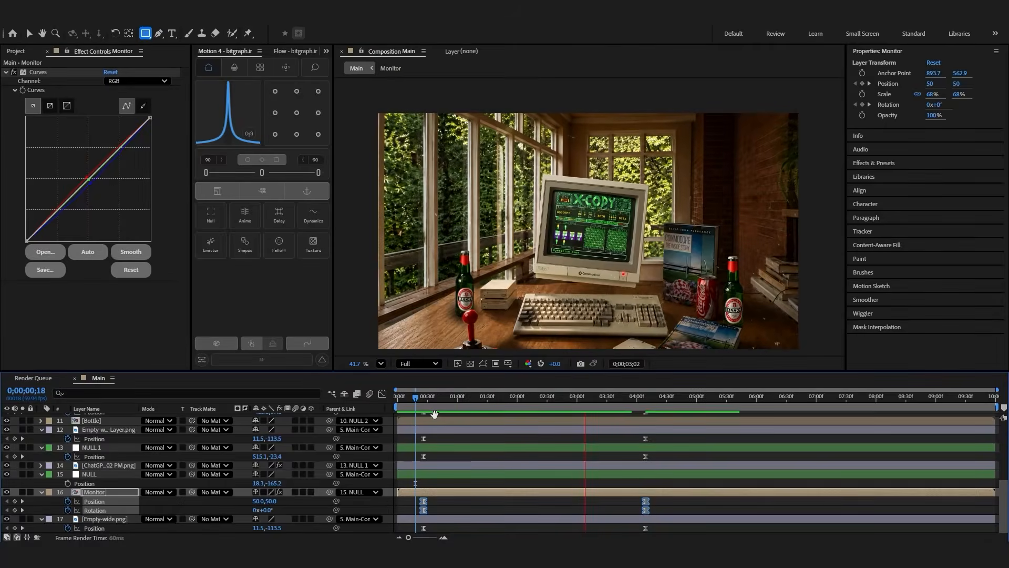
Lower NULL 4, NULL 3, NULL 2 and both Empty-wide image layers together at 0;00;04;09, bringing Empty-wide.png to 11.5, 61.5
{"action": "left_click_drag", "start_coordinate": [636, 398], "coordinate": [647, 403]}
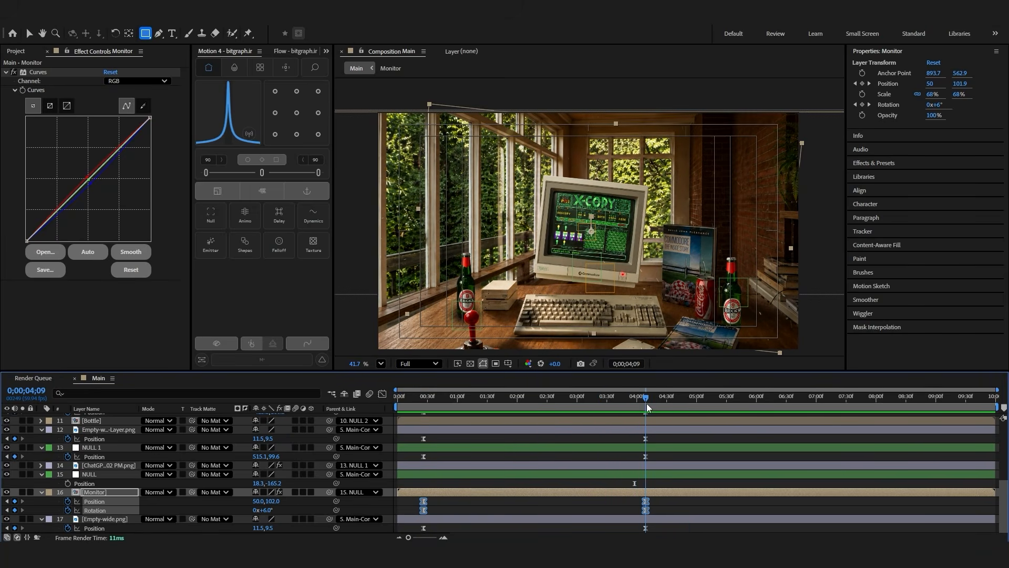
{"action": "left_click", "coordinate": [660, 441]}
{"action": "scroll", "coordinate": [646, 452], "scroll_direction": "up", "scroll_amount": 3}
{"action": "left_click", "coordinate": [650, 430]}
{"action": "left_click", "coordinate": [651, 456], "text": "ctrl"}
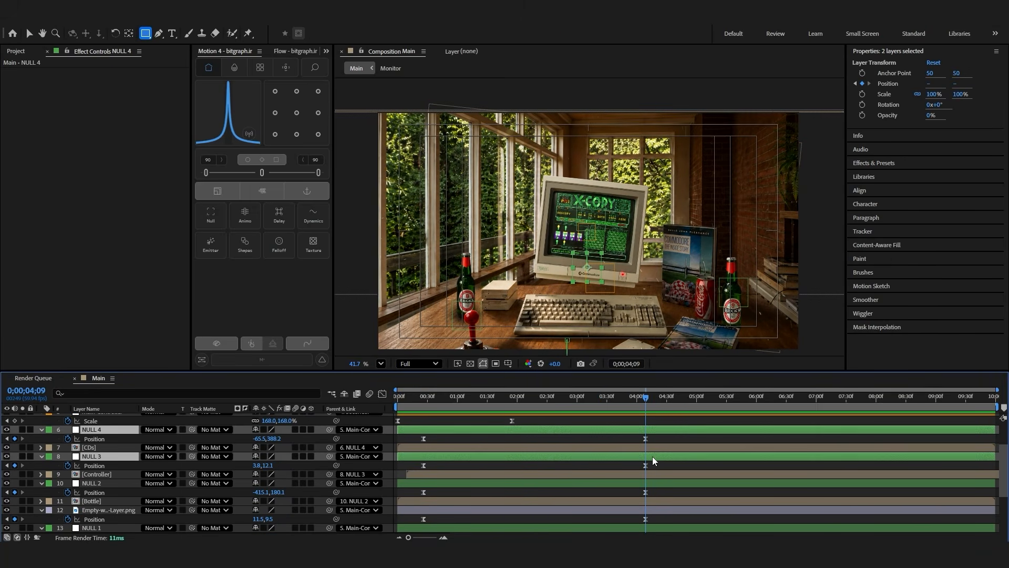
{"action": "left_click", "coordinate": [655, 483], "text": "ctrl"}
{"action": "scroll", "coordinate": [655, 483], "scroll_direction": "down", "scroll_amount": 1}
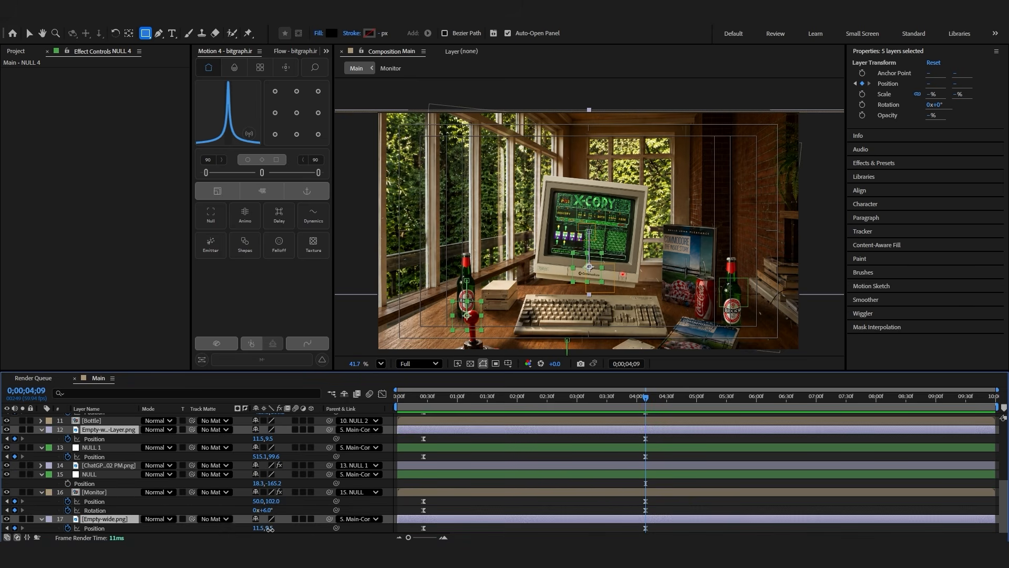
{"action": "left_click_drag", "start_coordinate": [270, 530], "coordinate": [290, 530]}
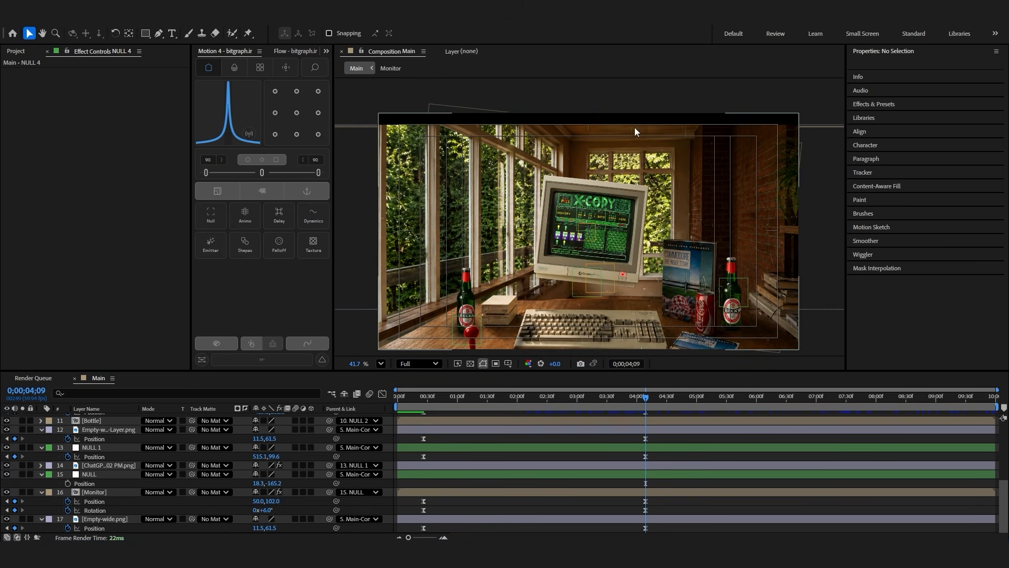
Apply CC RepeTile to Empty-wide.png with Expand Up at 48 and Tiling set to Unfold
{"action": "left_click", "coordinate": [613, 512]}
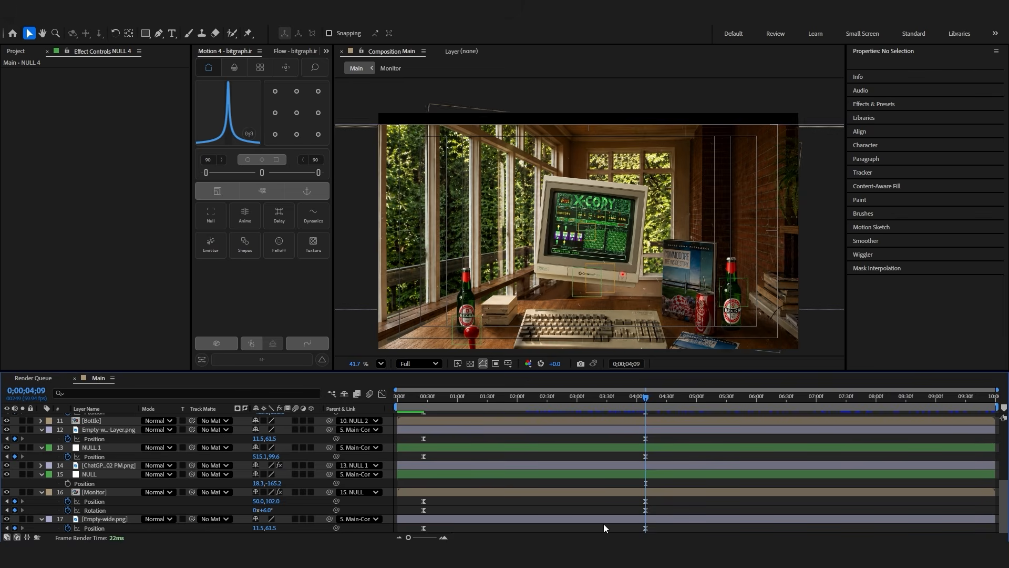
{"action": "left_click", "coordinate": [520, 519]}
{"action": "key", "text": "ctrl+space"}
{"action": "type", "text": "rep"}
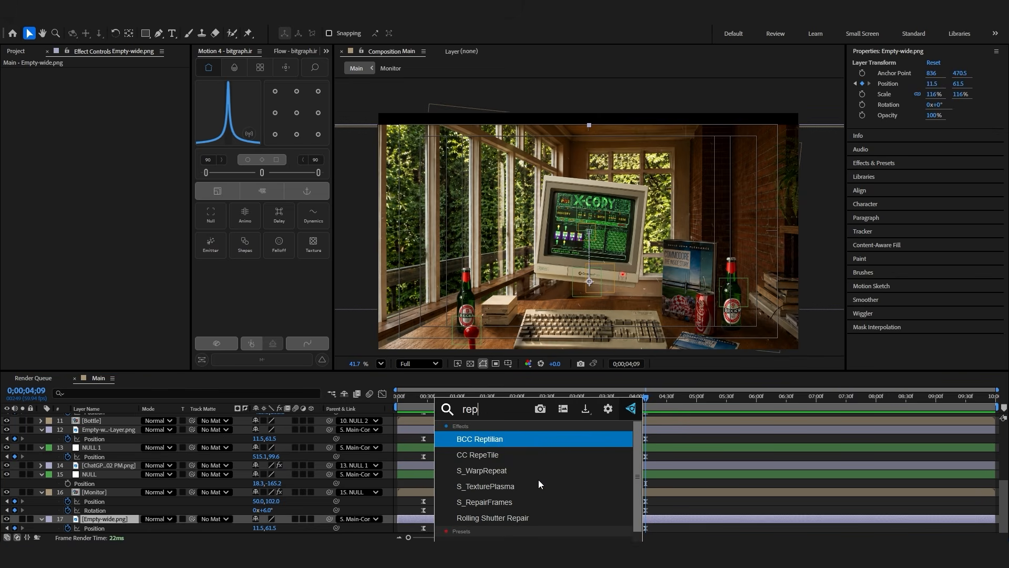
{"action": "left_click", "coordinate": [525, 455]}
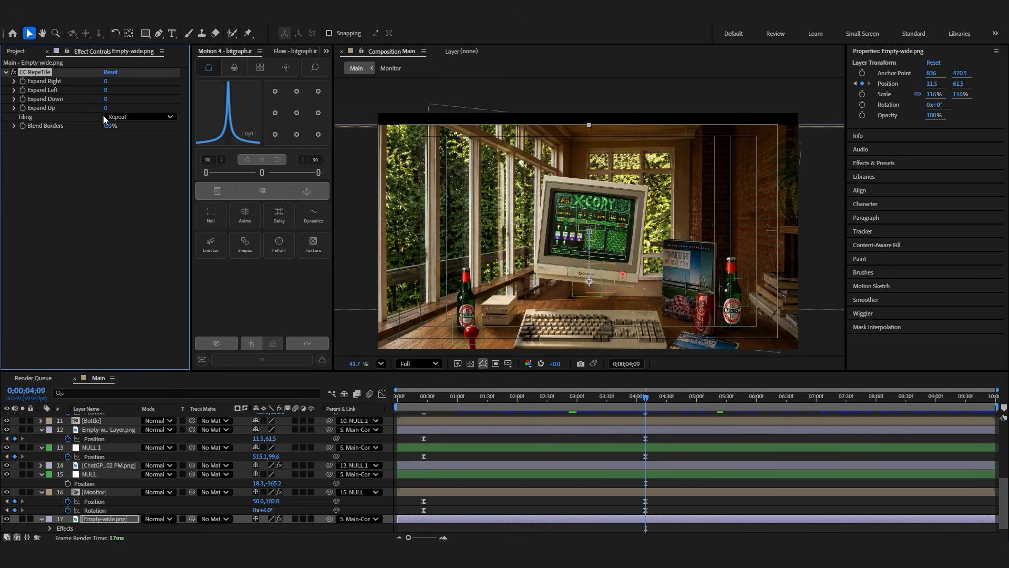
{"action": "left_click_drag", "start_coordinate": [104, 110], "coordinate": [127, 108]}
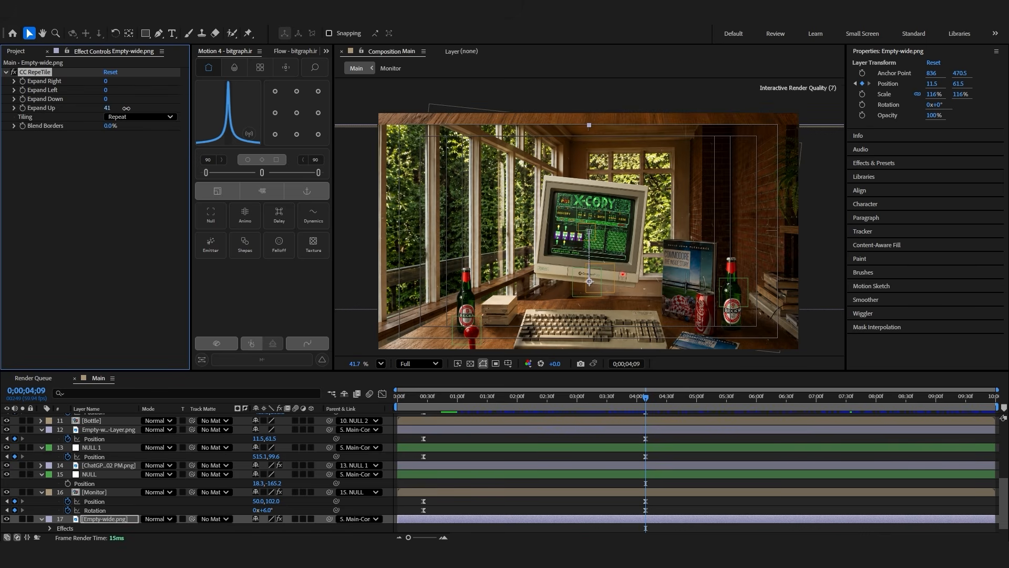
{"action": "left_click", "coordinate": [131, 117]}
{"action": "left_click", "coordinate": [131, 163]}
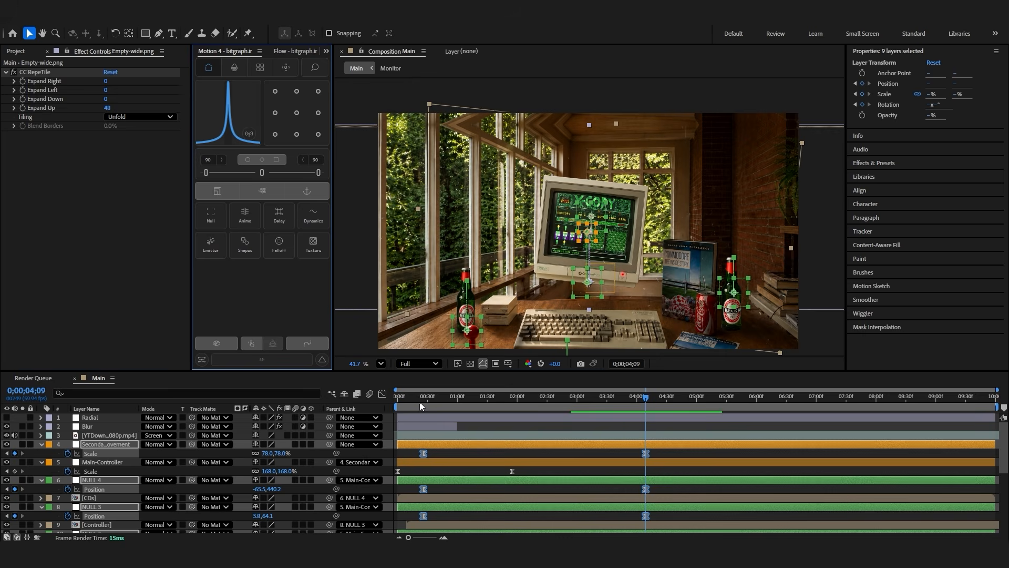
Preview the animation and add composition markers at 0;00;00;26 and 0;00;04;09
{"action": "left_click_drag", "start_coordinate": [418, 399], "coordinate": [395, 398]}
{"action": "key", "text": "space"}
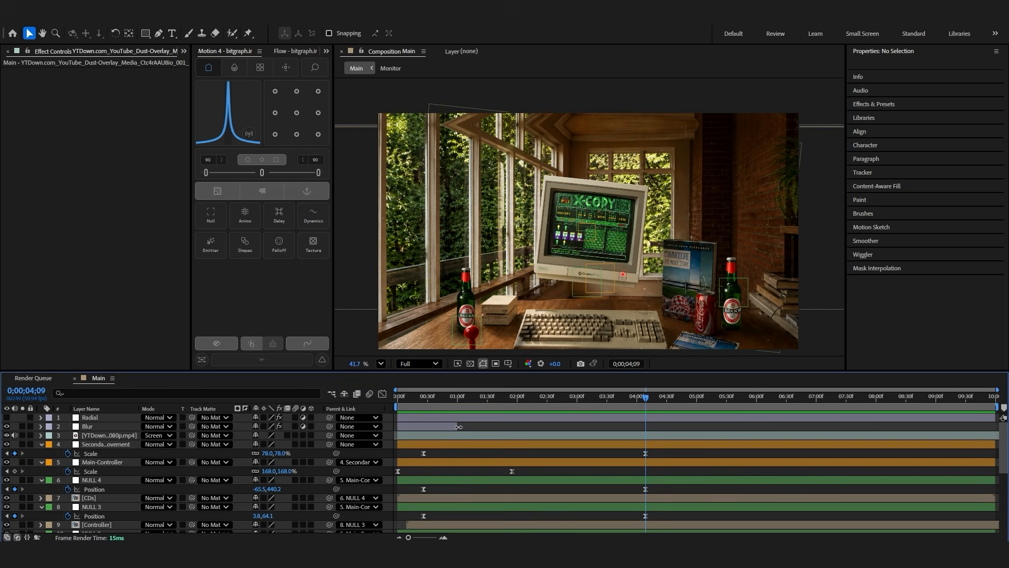
{"action": "left_click_drag", "start_coordinate": [426, 400], "coordinate": [424, 402]}
{"action": "left_click", "coordinate": [1004, 409]}
{"action": "left_click", "coordinate": [652, 398], "text": "shift"}
{"action": "left_click", "coordinate": [1004, 409]}
{"action": "key", "text": "u"}
Pre-compose all layers from Radial to Empty-wide.png into a composition named Scene-1
{"action": "left_click", "coordinate": [745, 419]}
{"action": "scroll", "coordinate": [651, 500], "scroll_direction": "down", "scroll_amount": 2}
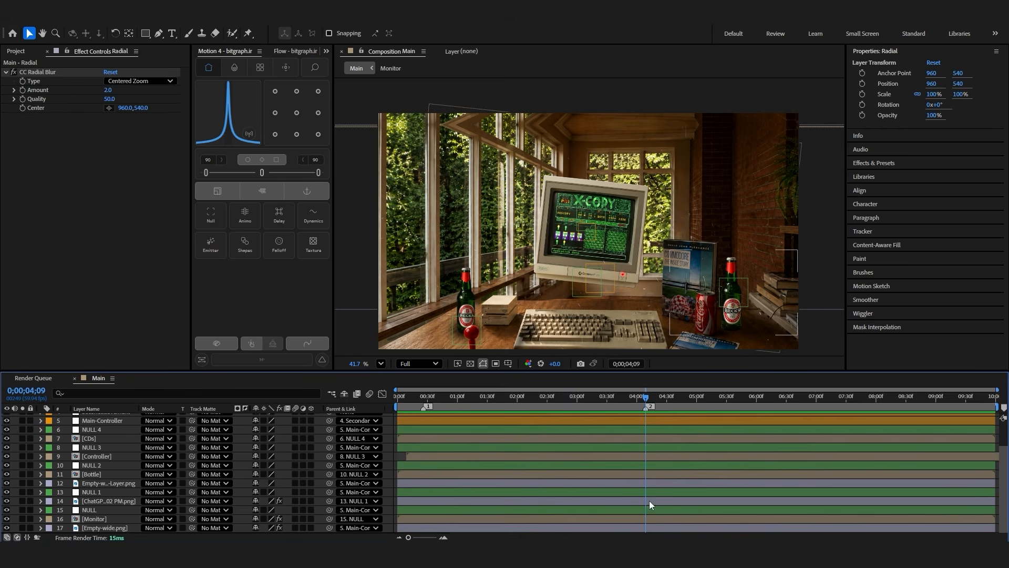
{"action": "left_click", "coordinate": [644, 529], "text": "shift"}
{"action": "scroll", "coordinate": [604, 483], "scroll_direction": "up", "scroll_amount": 1}
{"action": "right_click", "coordinate": [592, 475]}
{"action": "left_click", "coordinate": [628, 415]}
{"action": "type", "text": "Sc"}
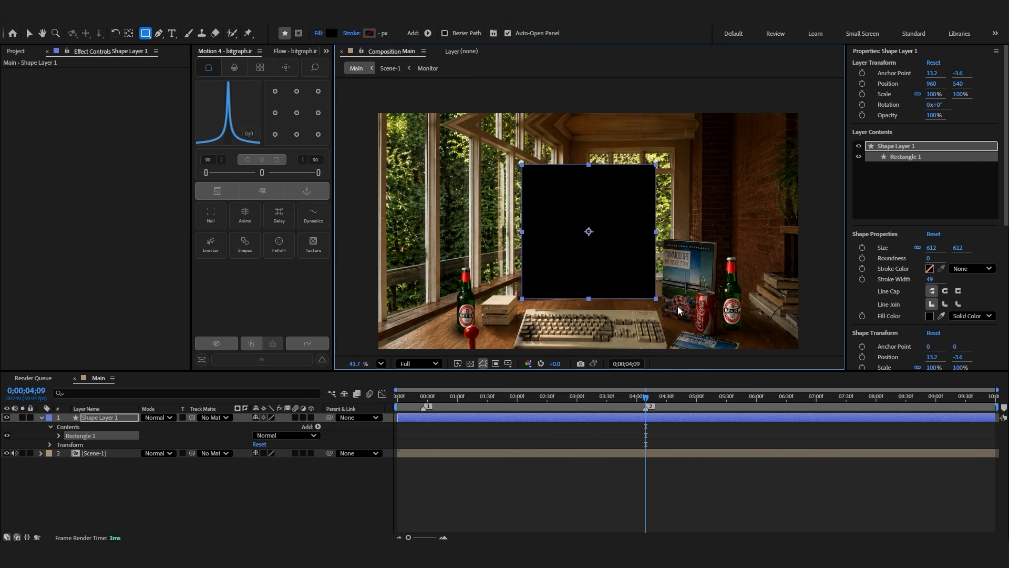
Set the rectangle's Roundness to 30, unlink its Size dimensions, and keyframe Size and Roundness at 0;00;04;09
{"action": "left_click_drag", "start_coordinate": [929, 258], "coordinate": [959, 260]}
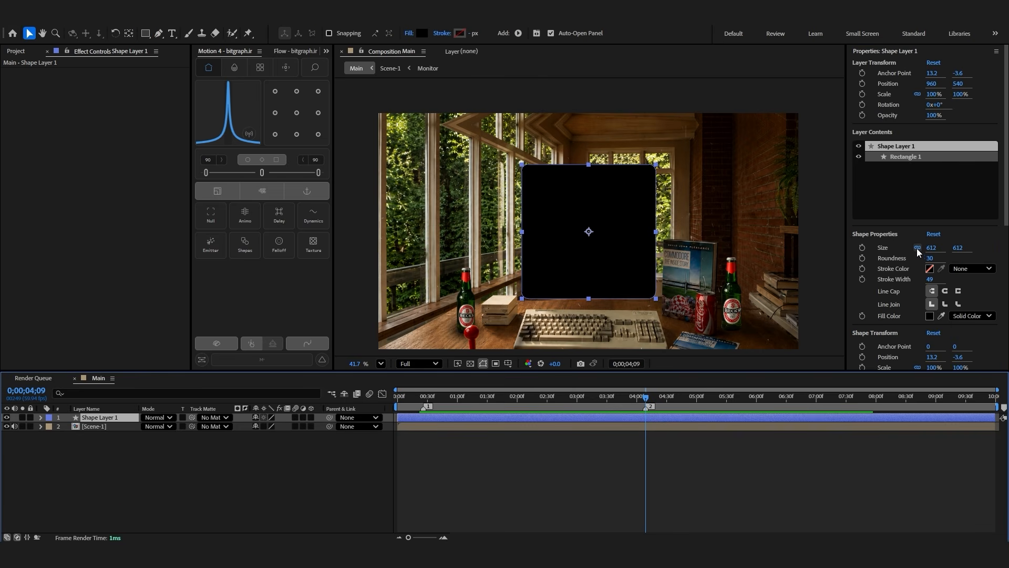
{"action": "left_click", "coordinate": [917, 248]}
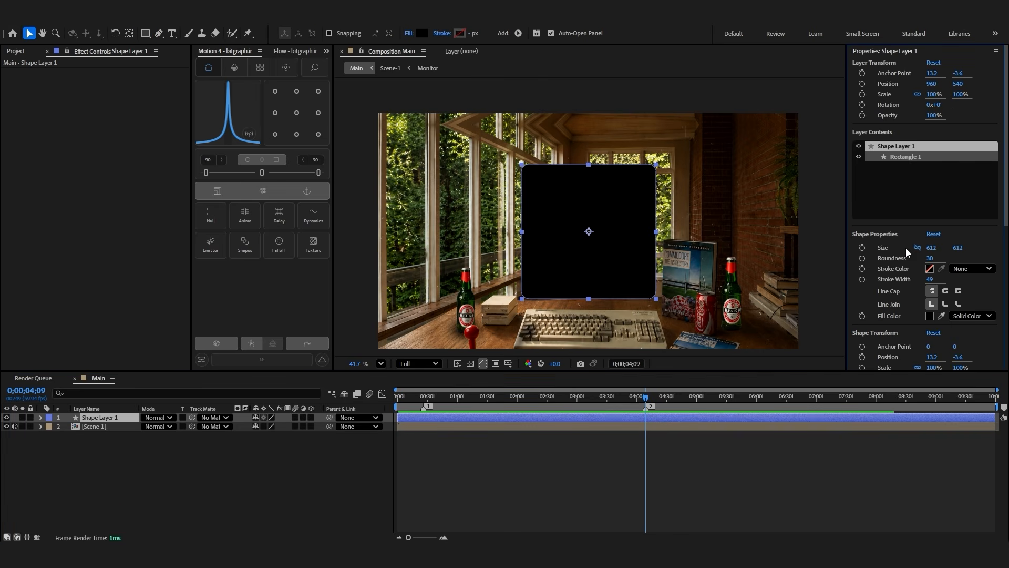
{"action": "left_click", "coordinate": [863, 248]}
{"action": "left_click", "coordinate": [863, 258]}
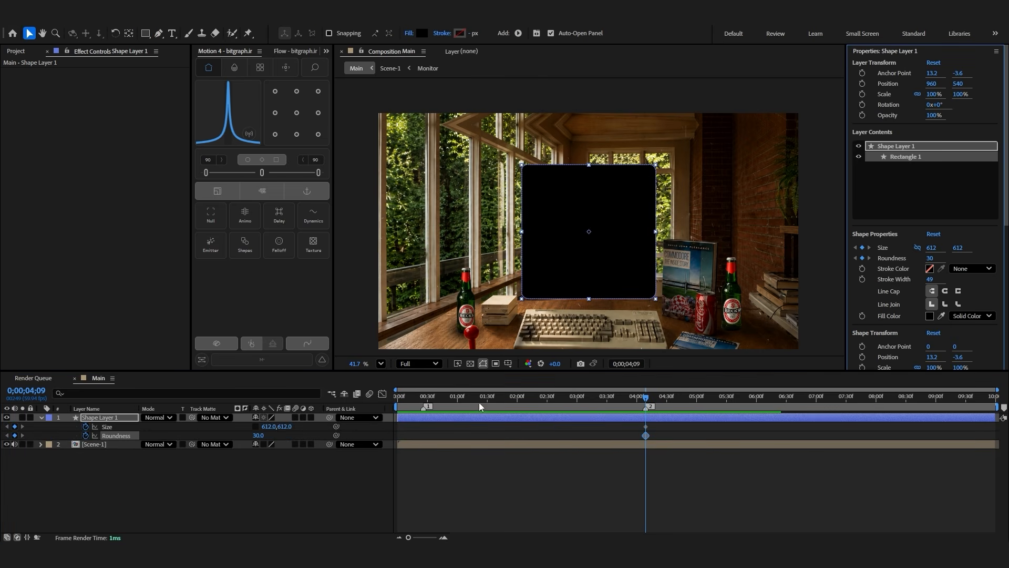
Add Size and Roundness keyframes for the rectangle at 0;00;00;26, setting Roundness to 0 there
{"action": "left_click_drag", "start_coordinate": [432, 408], "coordinate": [427, 405]}
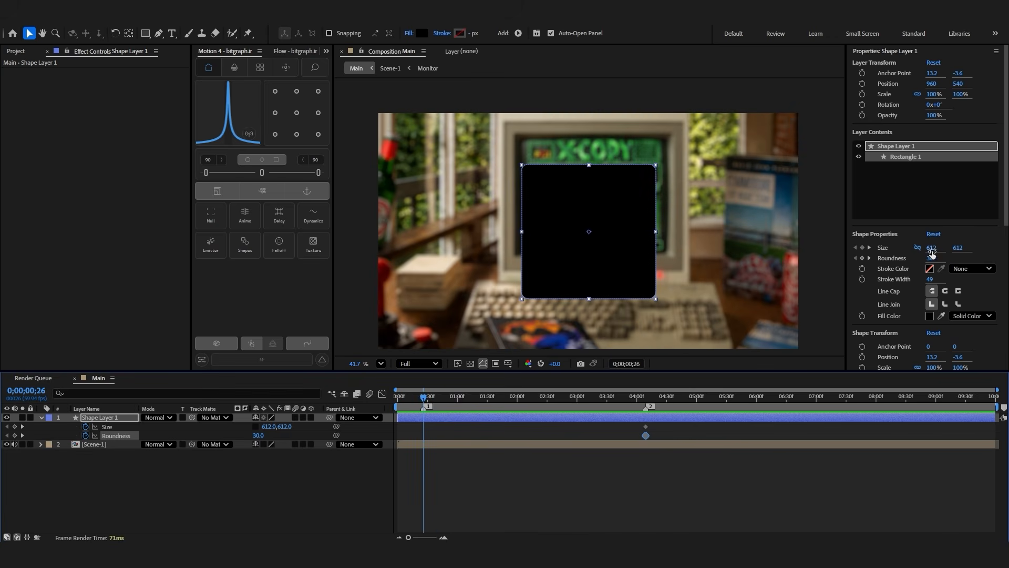
{"action": "left_click", "coordinate": [862, 248]}
{"action": "left_click", "coordinate": [862, 258]}
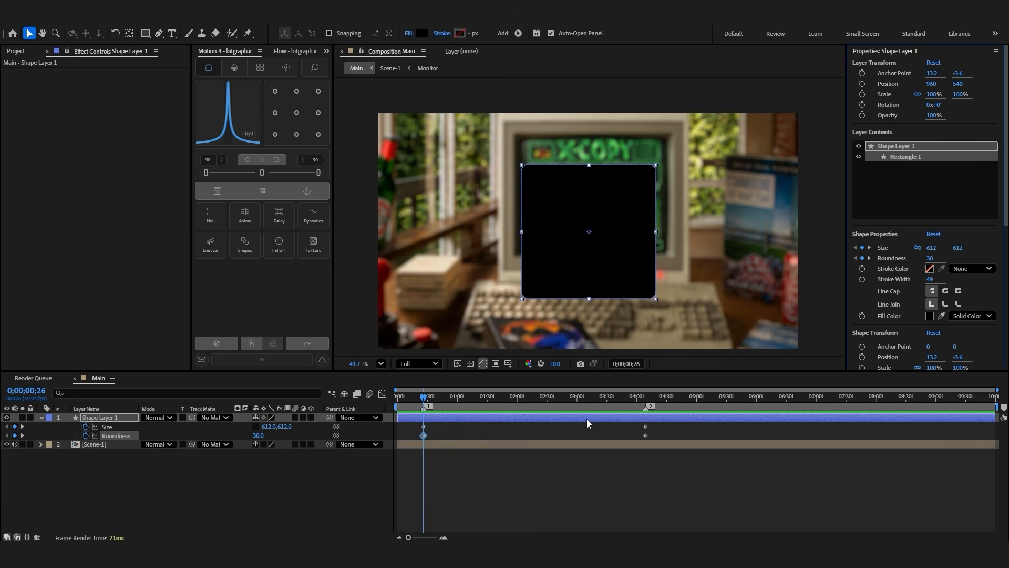
{"action": "left_click", "coordinate": [258, 435]}
{"action": "type", "text": "0"}
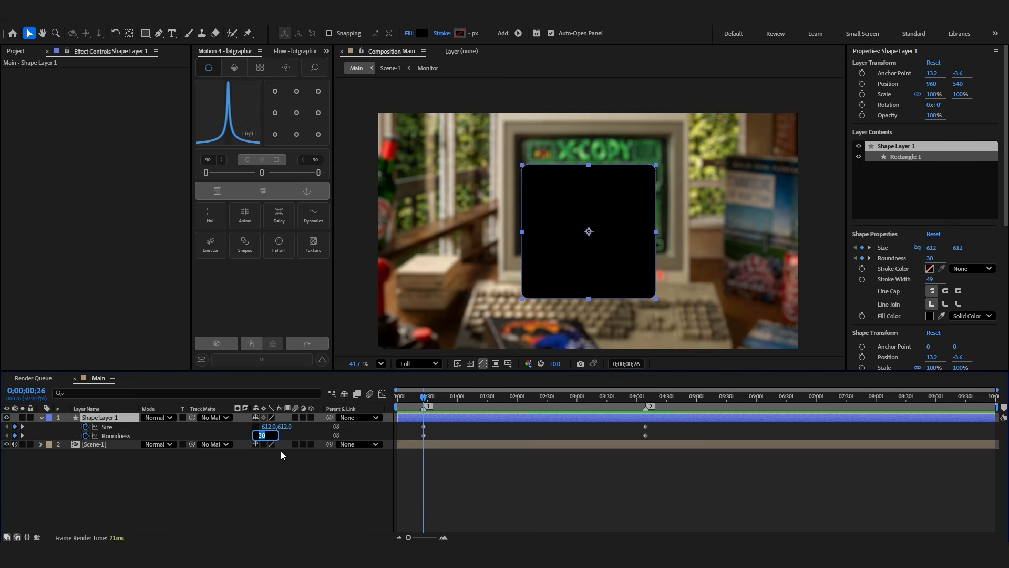
{"action": "left_click", "coordinate": [273, 461]}
Set the rectangle's Size at 0;00;00;26 to 1920 by 1080 so that it covers the whole frame
{"action": "left_click", "coordinate": [269, 426]}
{"action": "type", "text": "1920"}
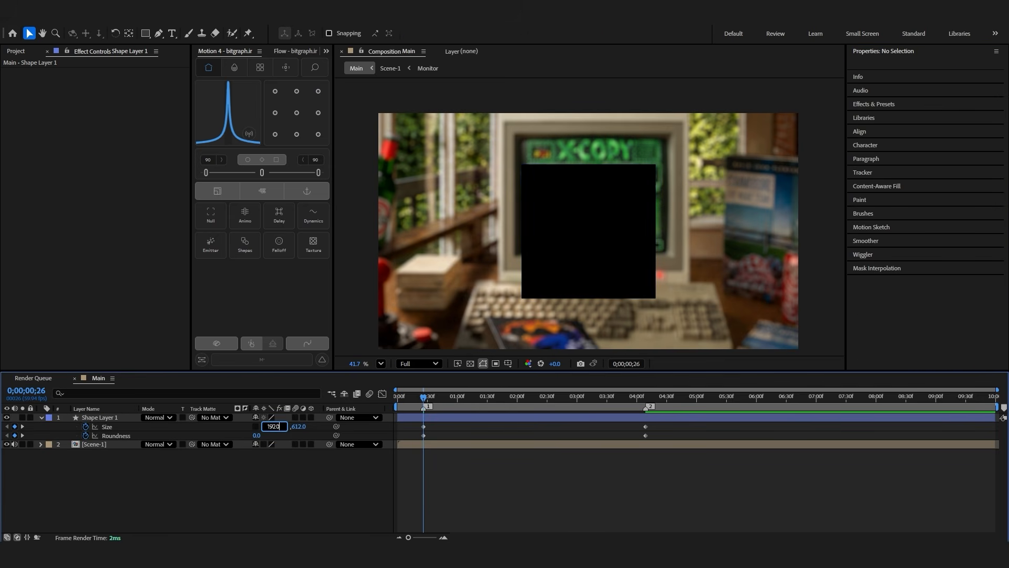
{"action": "key", "text": "Return"}
{"action": "left_click", "coordinate": [293, 428]}
{"action": "type", "text": "108"}
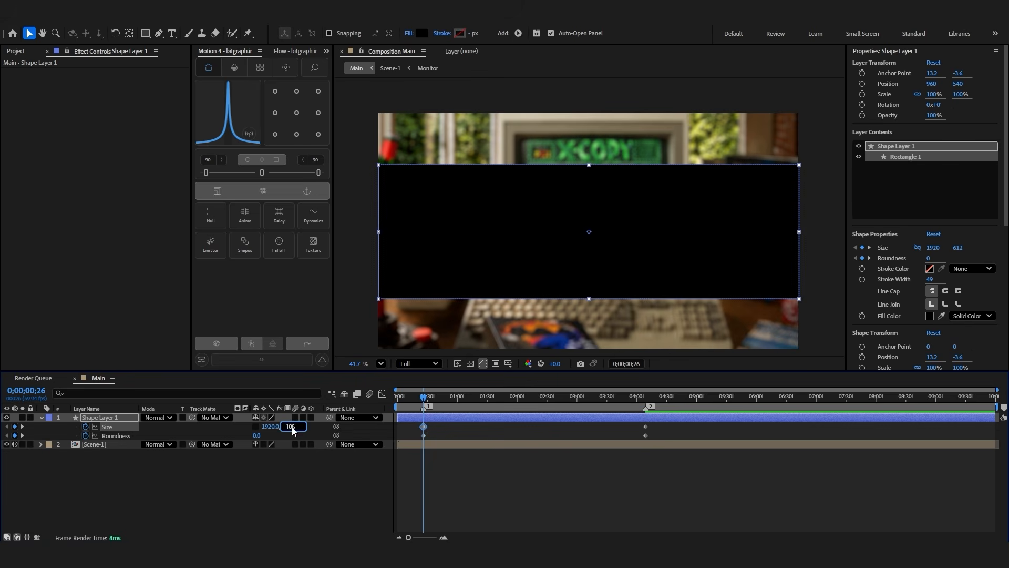
{"action": "type", "text": "0"}
{"action": "key", "text": "Return"}
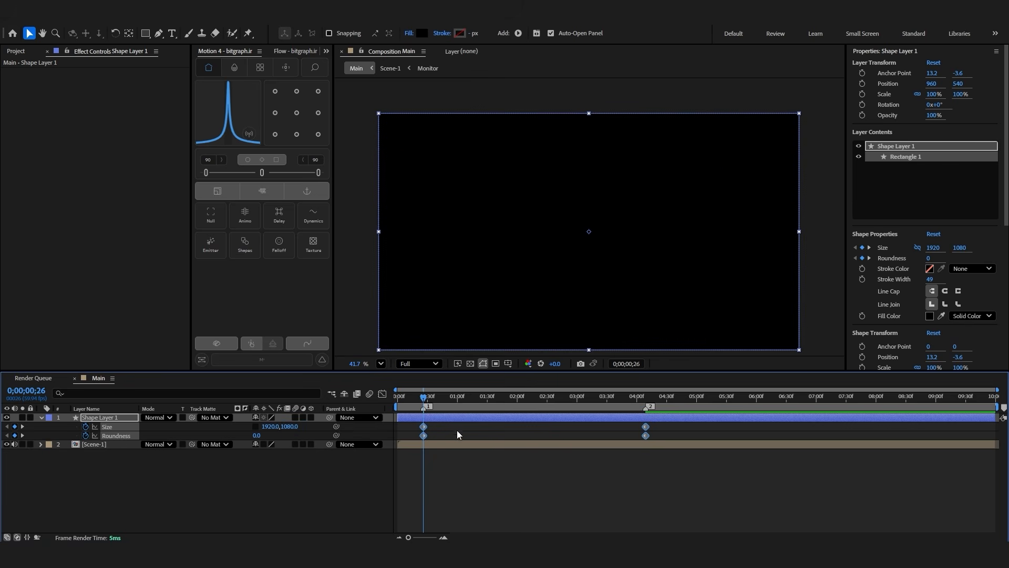
Ease the rectangle's Size and Roundness keyframes at 100 on both sides and check their speed graph
{"action": "left_click", "coordinate": [261, 191]}
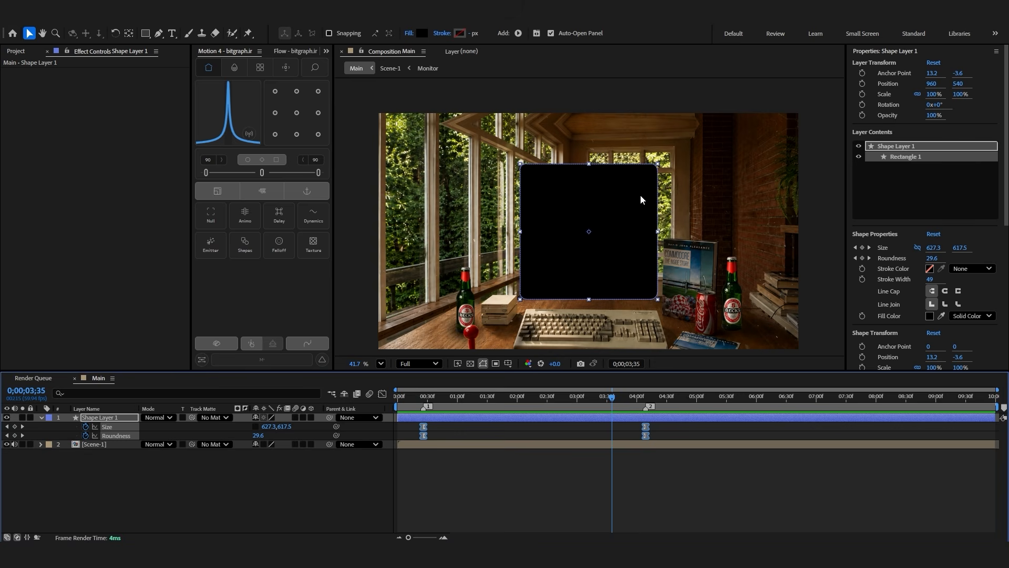
{"action": "left_click_drag", "start_coordinate": [262, 172], "coordinate": [533, 200]}
{"action": "left_click_drag", "start_coordinate": [445, 395], "coordinate": [420, 398]}
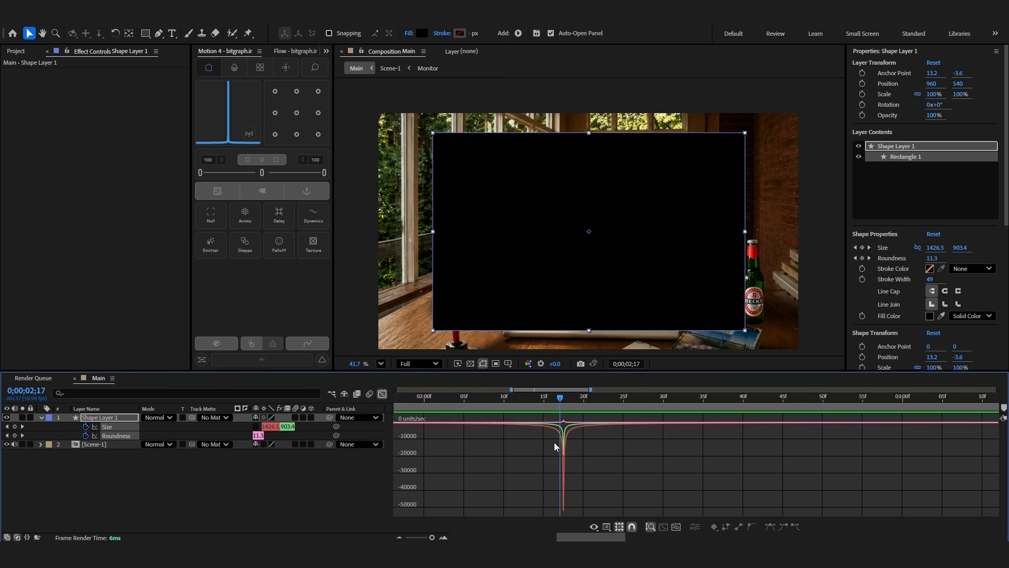
{"action": "scroll", "coordinate": [555, 436], "scroll_direction": "up", "scroll_amount": 4}
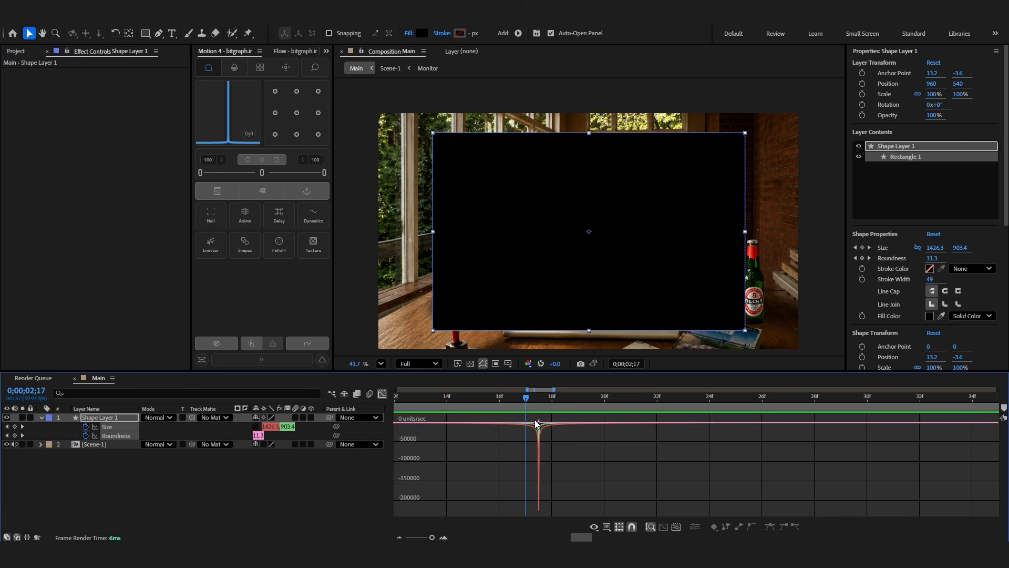
{"action": "left_click", "coordinate": [382, 394]}
{"action": "scroll", "coordinate": [494, 441], "scroll_direction": "down", "scroll_amount": 8}
Move the rectangle's first keyframes to 0;00;01;07 and its last ones to 0;00;03;27, and preview the animation
{"action": "left_click", "coordinate": [464, 397]}
{"action": "left_click_drag", "start_coordinate": [444, 425], "coordinate": [464, 432]}
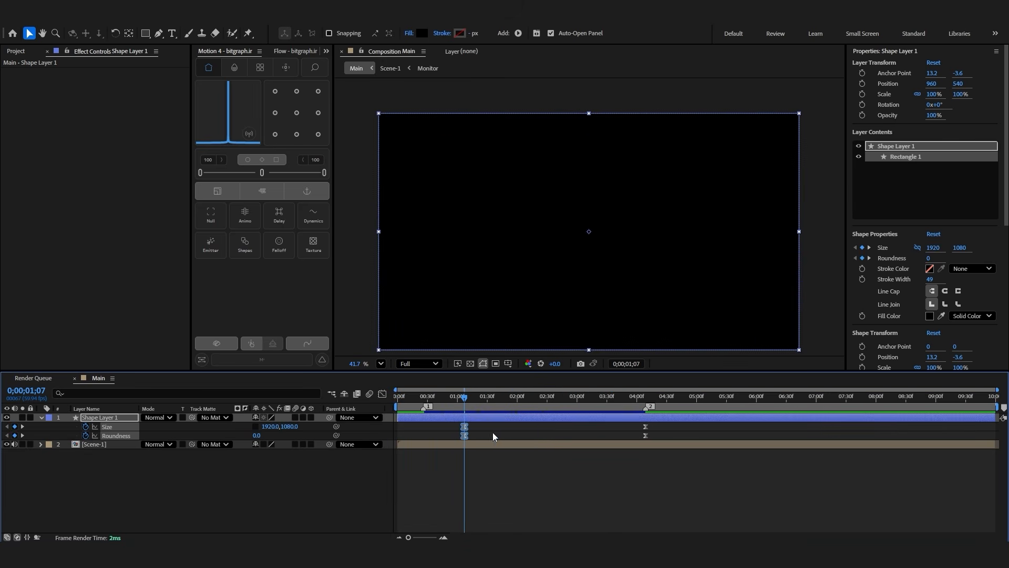
{"action": "left_click", "coordinate": [604, 397]}
{"action": "left_click_drag", "start_coordinate": [661, 422], "coordinate": [524, 450]}
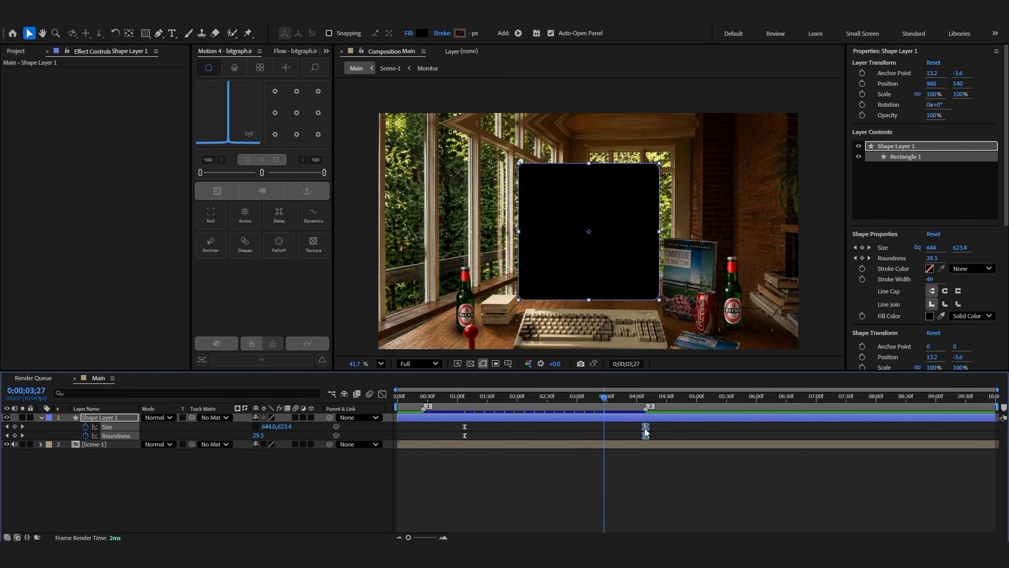
{"action": "key", "text": "ctrl+z"}
{"action": "left_click_drag", "start_coordinate": [524, 450], "coordinate": [448, 453]}
{"action": "key", "text": "Home"}
{"action": "key", "text": "space"}
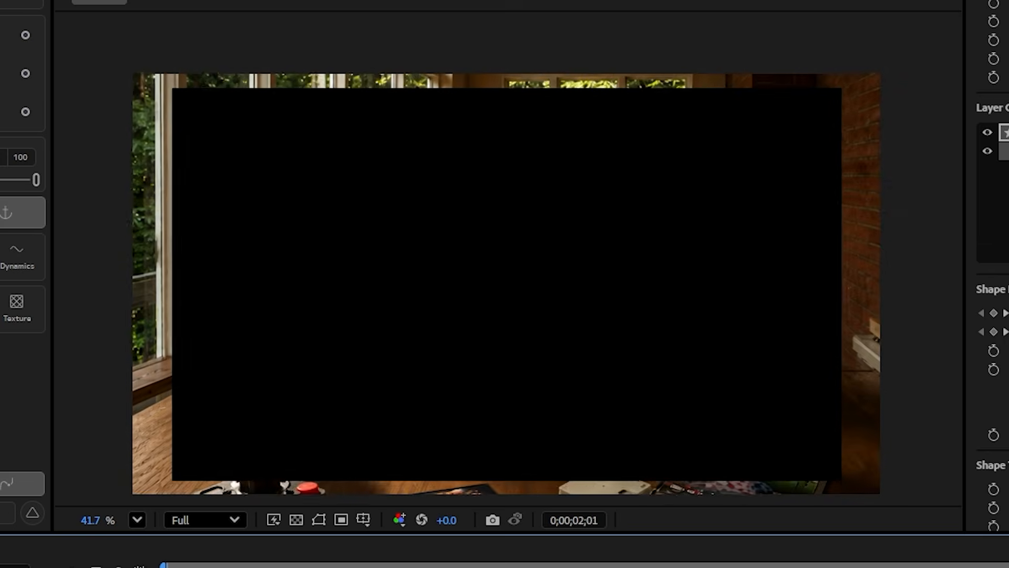
Rename the rectangle's shape layer as Map
{"action": "left_click", "coordinate": [112, 419]}
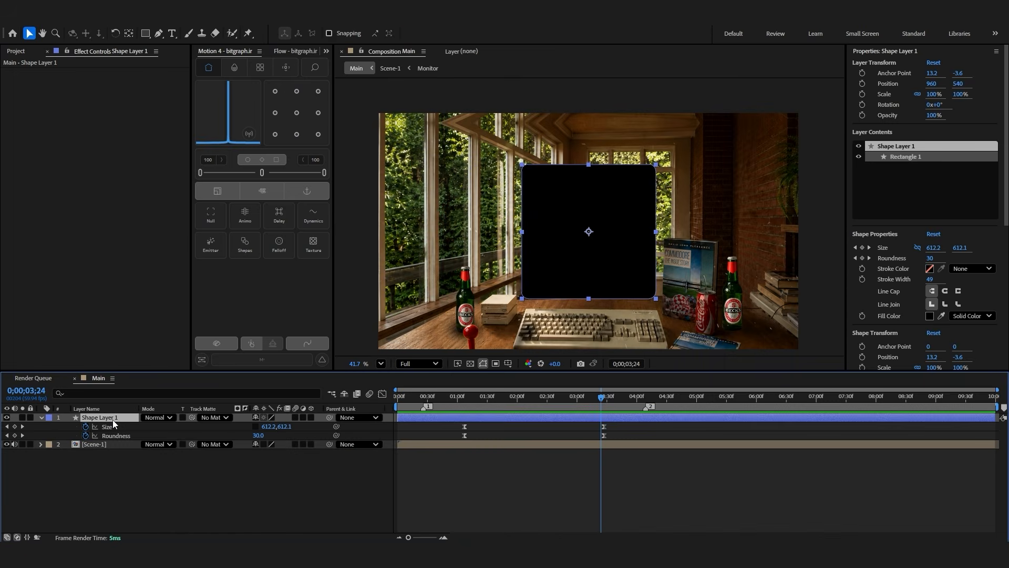
{"action": "key", "text": "Return"}
{"action": "type", "text": "Map"}
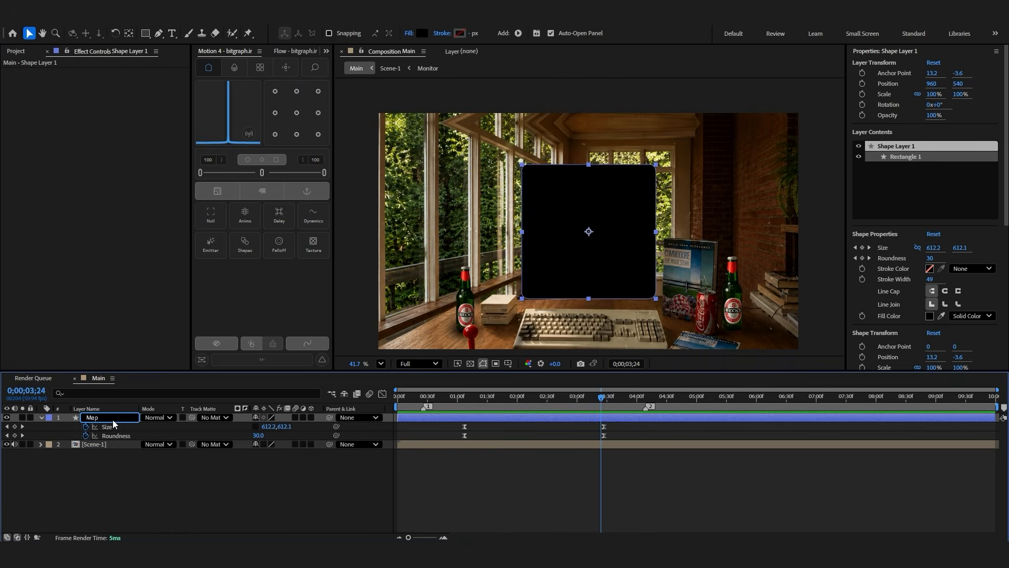
Duplicate the Scene-1 layer and rename the lower copy as Blur
{"action": "left_click", "coordinate": [118, 444]}
{"action": "key", "text": "ctrl+d"}
{"action": "key", "text": "Return"}
{"action": "type", "text": "Blur"}
{"action": "key", "text": "Return"}
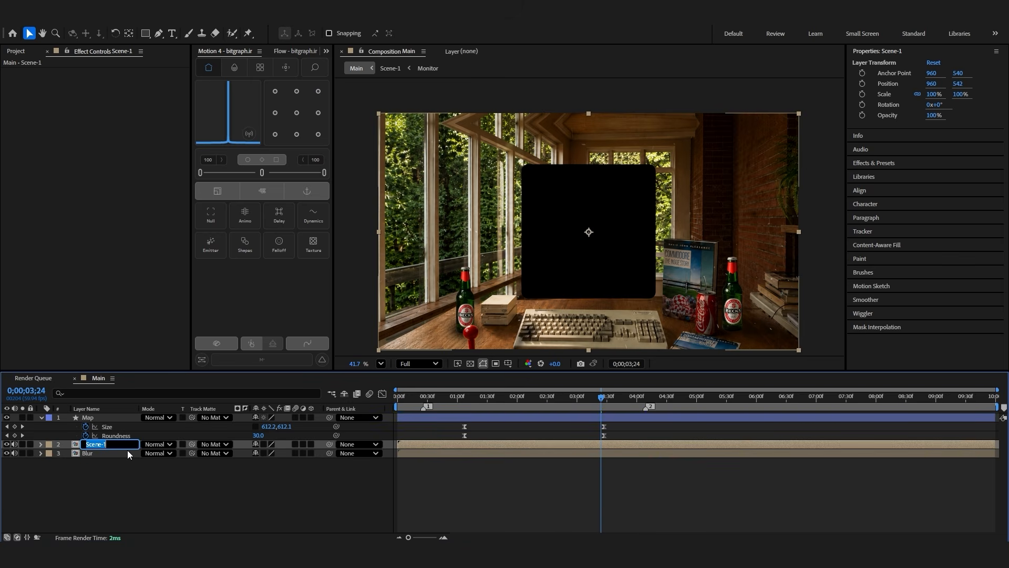
Rename the upper Scene-1 copy as Box, bring it to the top of the stack, and use Map as its track matte
{"action": "type", "text": "Box"}
{"action": "key", "text": "Return"}
{"action": "key", "text": "ctrl+shift+]"}
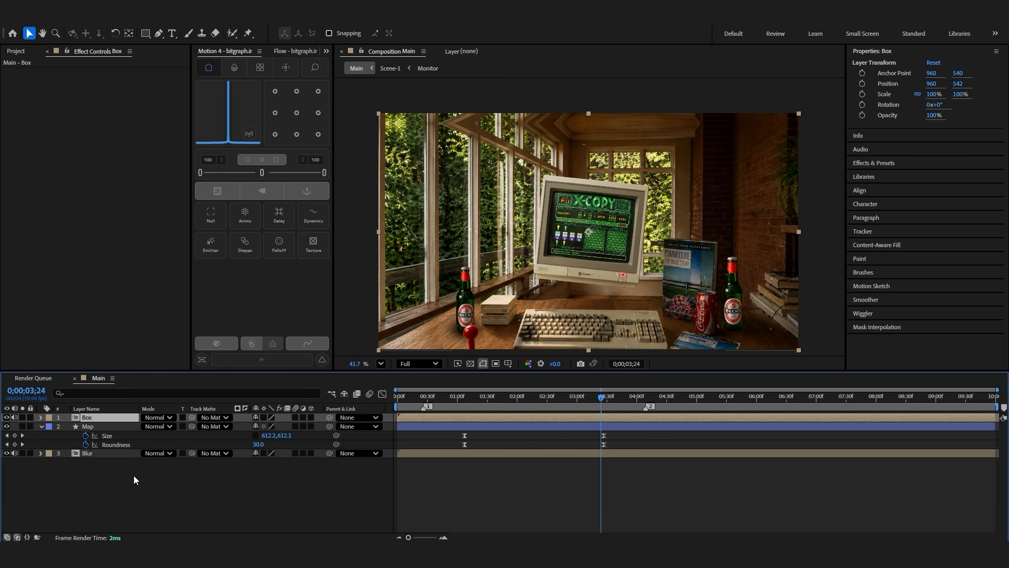
{"action": "left_click_drag", "start_coordinate": [192, 418], "coordinate": [99, 426]}
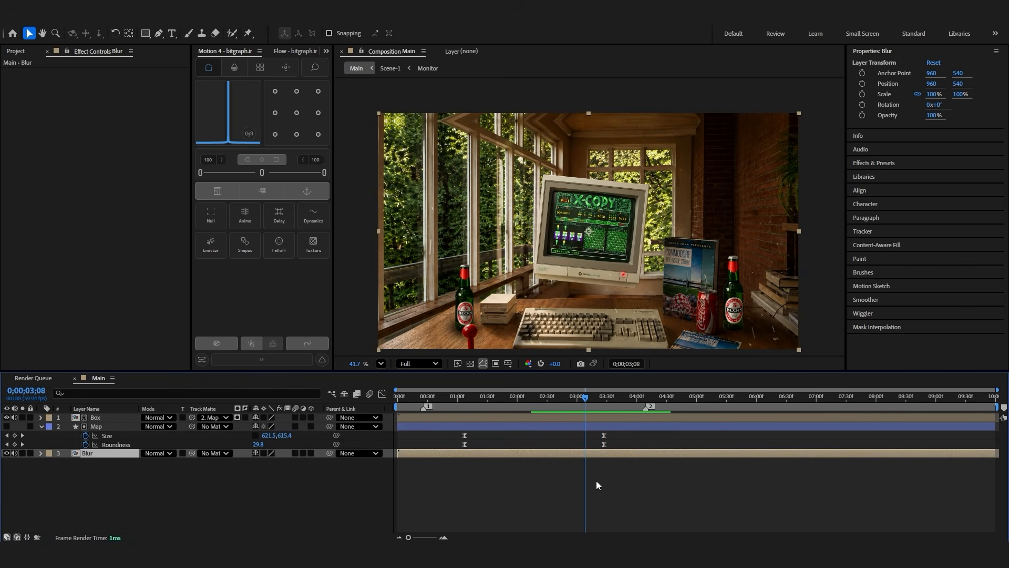
Apply Gaussian Blur to the Blur layer with Blurriness at 45
{"action": "key", "text": "ctrl+space"}
{"action": "type", "text": "gaus"}
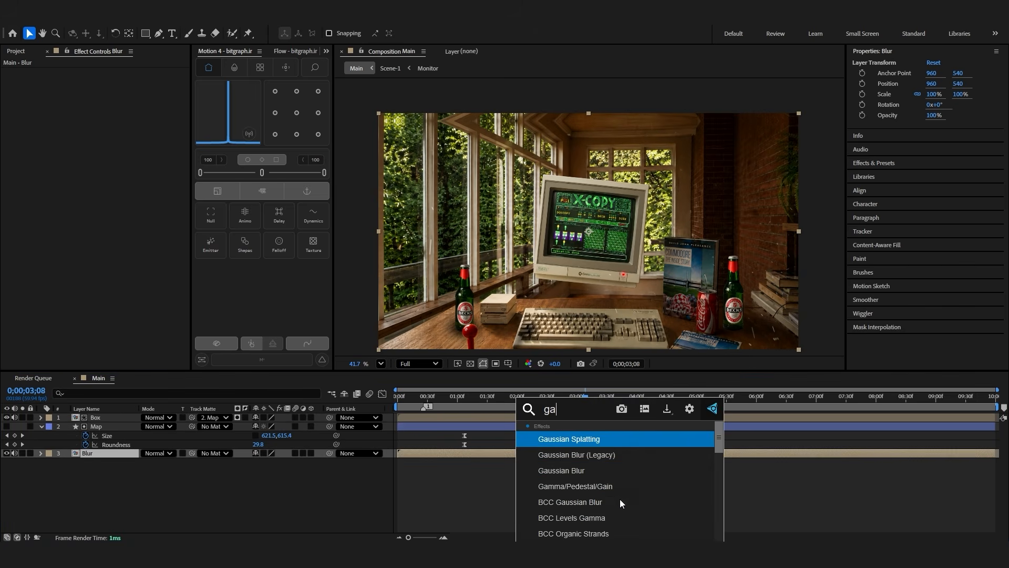
{"action": "left_click", "coordinate": [608, 472]}
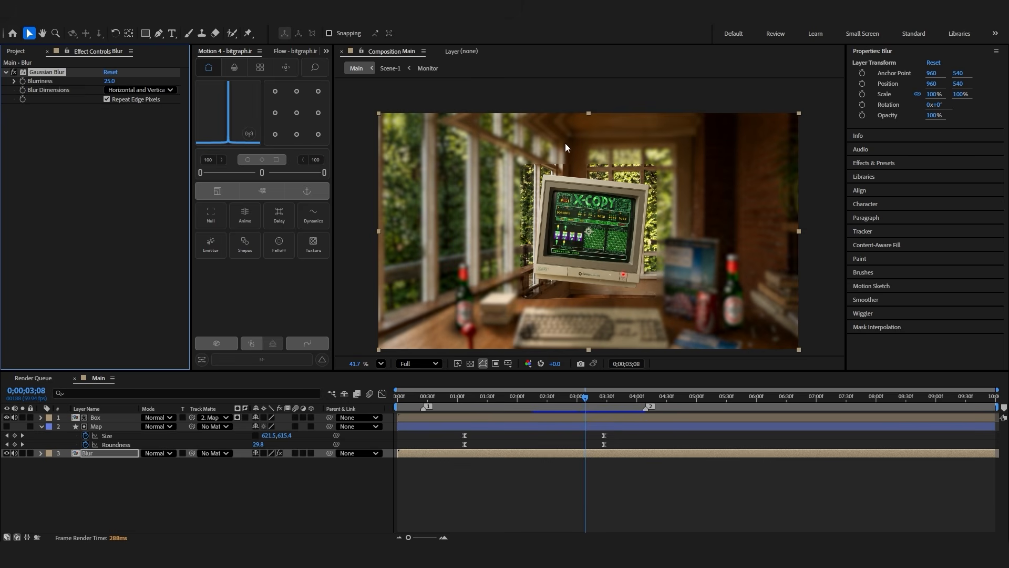
{"action": "left_click", "coordinate": [107, 82]}
{"action": "type", "text": "50"}
{"action": "key", "text": "Return"}
Apply CC Toner to the Blur layer and set Blend w. Original to about 94%
{"action": "left_click", "coordinate": [547, 455]}
{"action": "key", "text": "ctrl+space"}
{"action": "type", "text": "ti"}
{"action": "key", "text": "BackSpace"}
{"action": "type", "text": "oner"}
{"action": "left_click", "coordinate": [541, 440]}
{"action": "left_click_drag", "start_coordinate": [105, 174], "coordinate": [114, 170]}
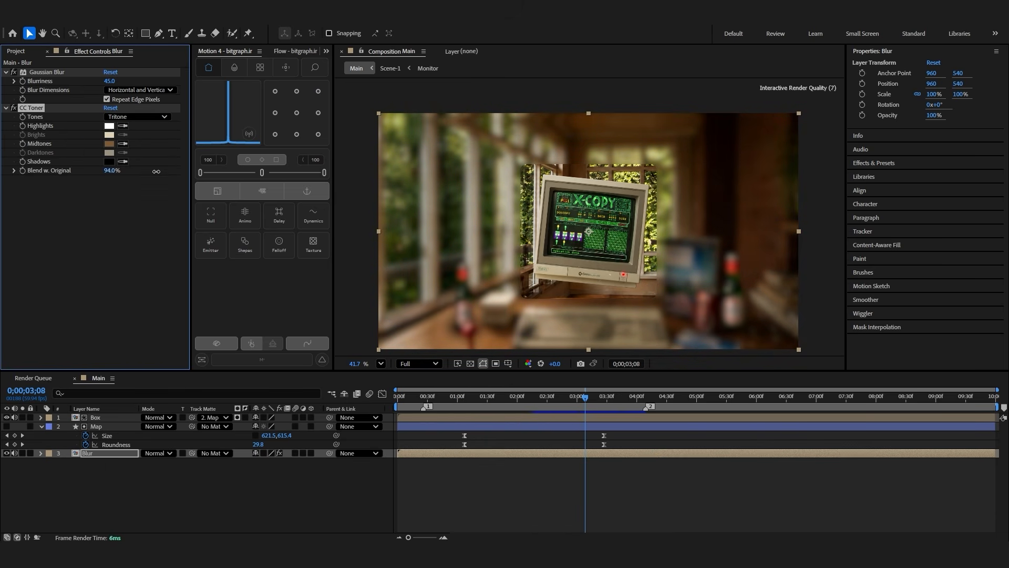
Duplicate the Map layer, rename the copy as Stroke, and turn on its visibility
{"action": "left_click", "coordinate": [129, 428]}
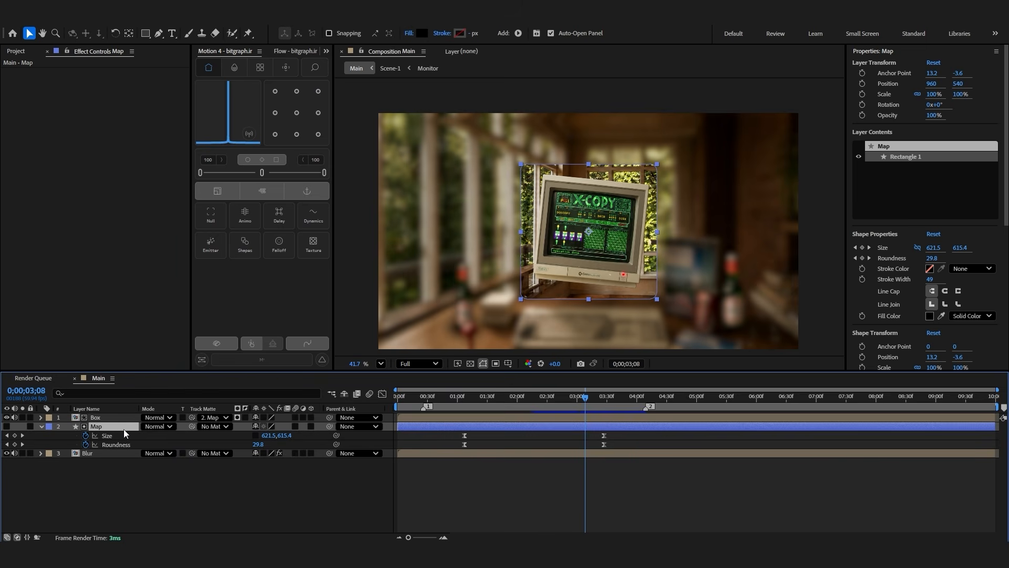
{"action": "key", "text": "ctrl+d"}
{"action": "key", "text": "Return"}
{"action": "type", "text": "Stroke"}
{"action": "left_click", "coordinate": [7, 417]}
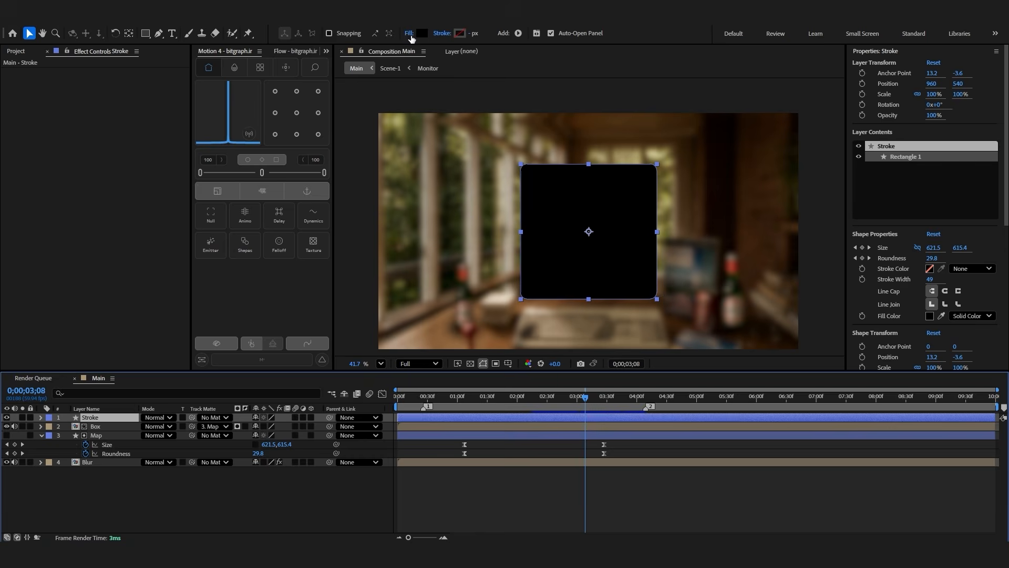
Remove the Stroke layer's fill and give it a white (FFFFFF) outline 4 px wide
{"action": "left_click", "coordinate": [411, 35]}
{"action": "left_click", "coordinate": [448, 249]}
{"action": "type", "text": "FFFFFF"}
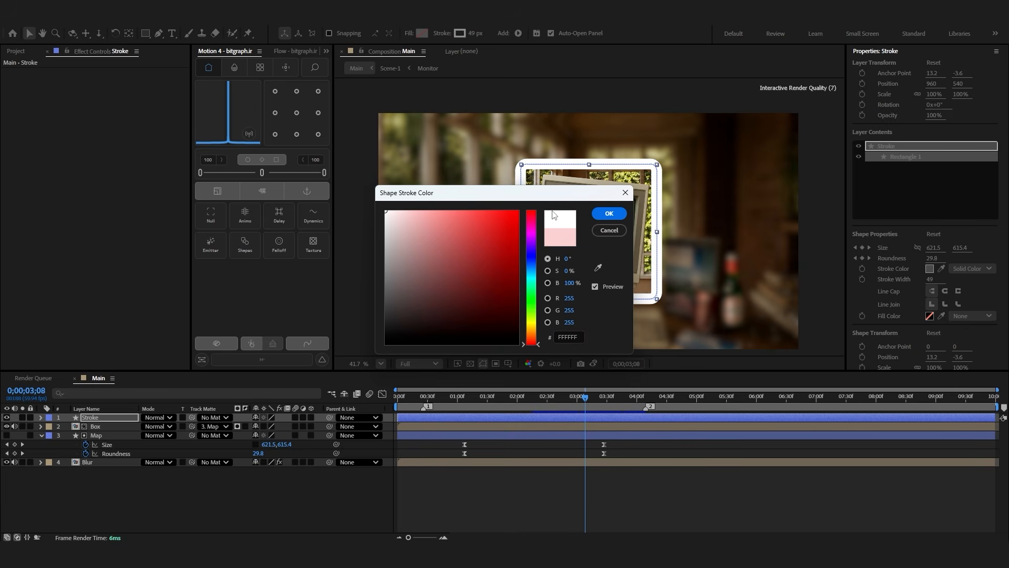
{"action": "key", "text": "Return"}
{"action": "left_click", "coordinate": [647, 505]}
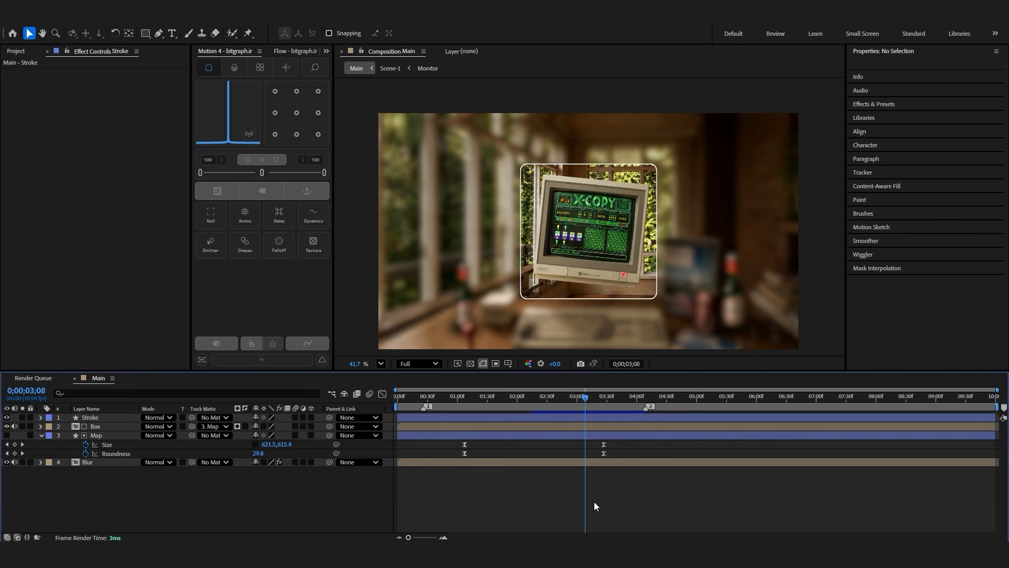
Check the Stroke layer's keyframe graph and add an Opacity keyframe of 100% at 0;00;01;57
{"action": "left_click_drag", "start_coordinate": [620, 425], "coordinate": [453, 450]}
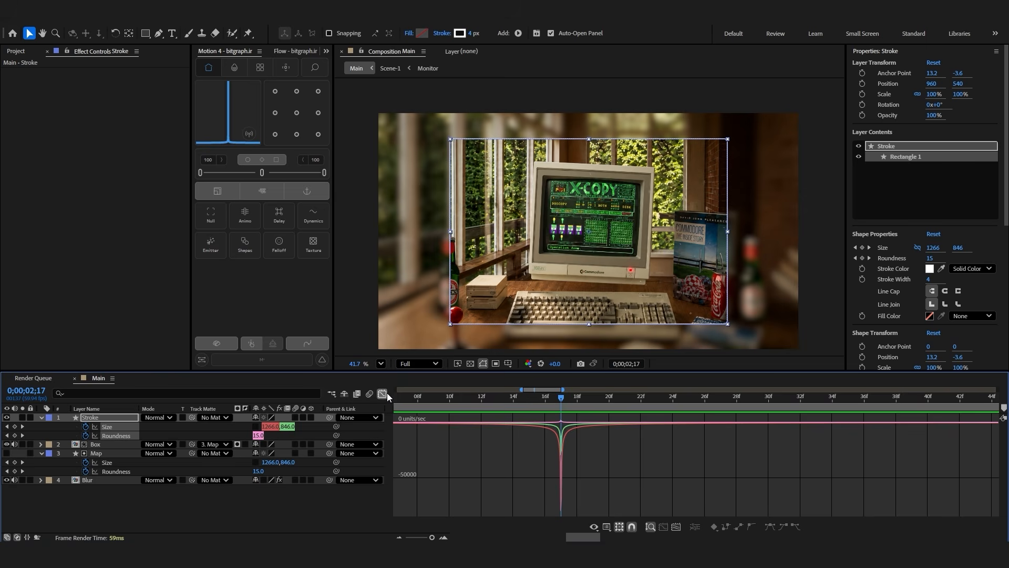
{"action": "left_click", "coordinate": [382, 394]}
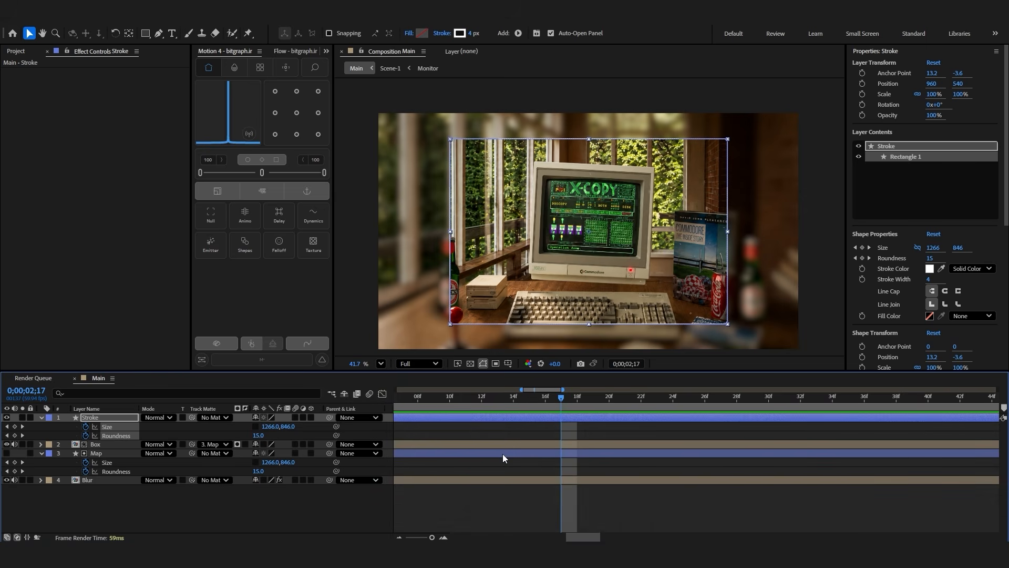
{"action": "key", "text": "semicolon"}
{"action": "key", "text": "shift+Page_Up"}
{"action": "key", "text": "shift+Page_Up"}
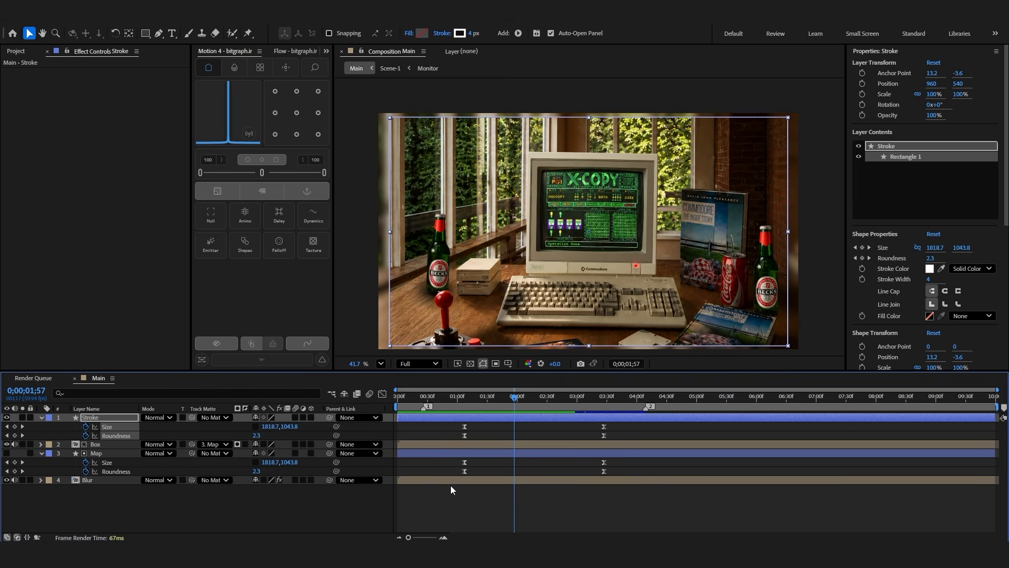
{"action": "key", "text": "shift+t"}
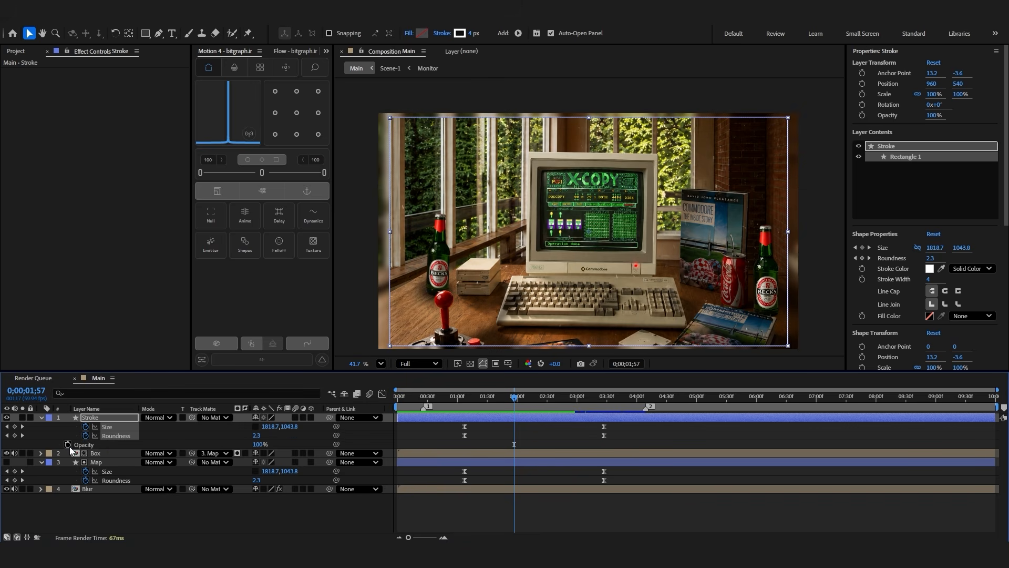
{"action": "left_click", "coordinate": [68, 445]}
Add a second Stroke Opacity keyframe at about 0;00;02;47 and set the one at 0;00;01;57 to 0%
{"action": "key", "text": "space"}
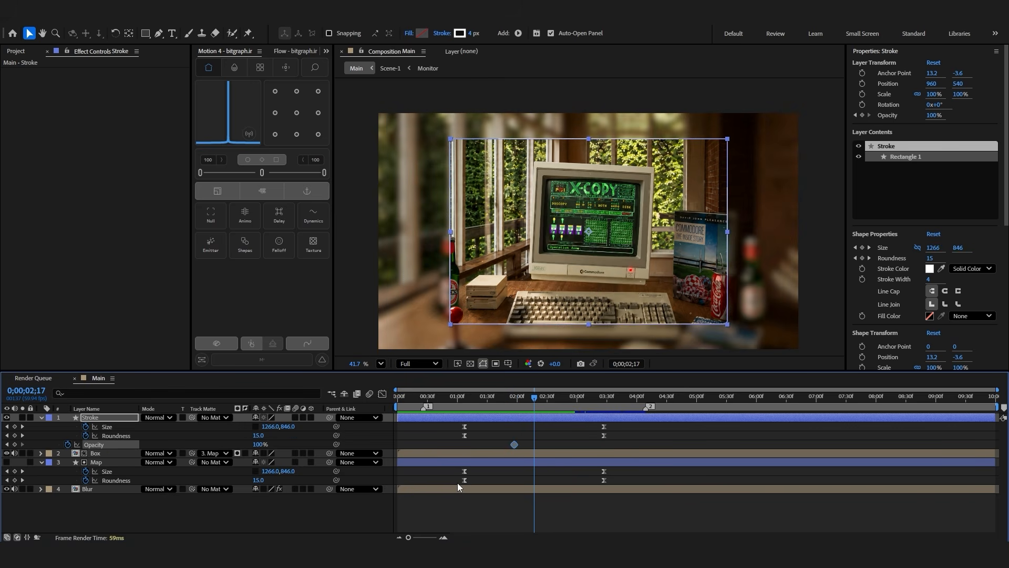
{"action": "key", "text": "space"}
{"action": "left_click", "coordinate": [15, 445]}
{"action": "left_click", "coordinate": [7, 445]}
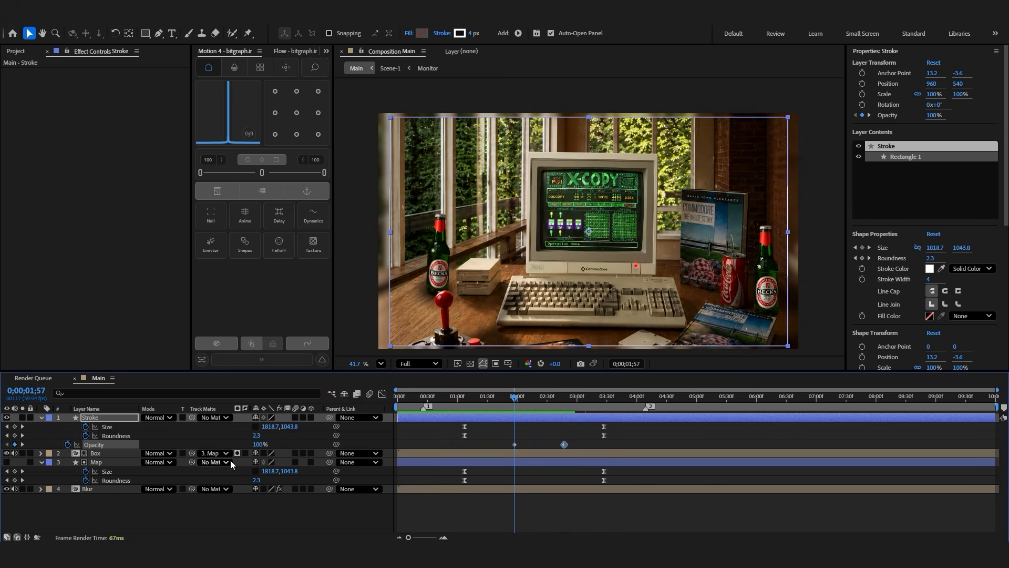
{"action": "left_click_drag", "start_coordinate": [258, 445], "coordinate": [104, 459]}
Ease both Stroke Opacity keyframes and preview the fade, placing the time at 0;00;01;07
{"action": "left_click_drag", "start_coordinate": [580, 429], "coordinate": [468, 453]}
{"action": "left_click", "coordinate": [262, 172]}
{"action": "key", "text": "space"}
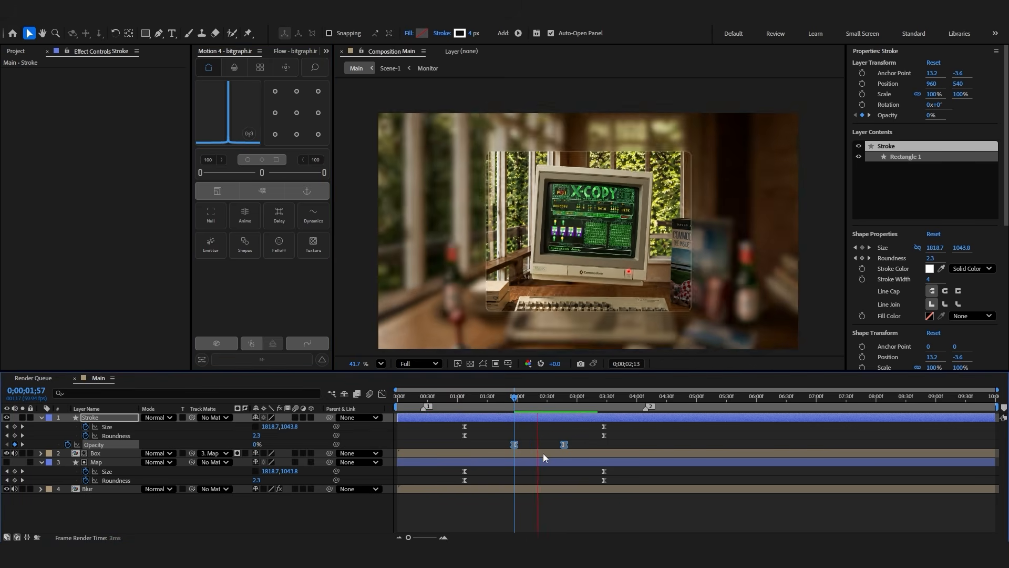
{"action": "left_click", "coordinate": [465, 402]}
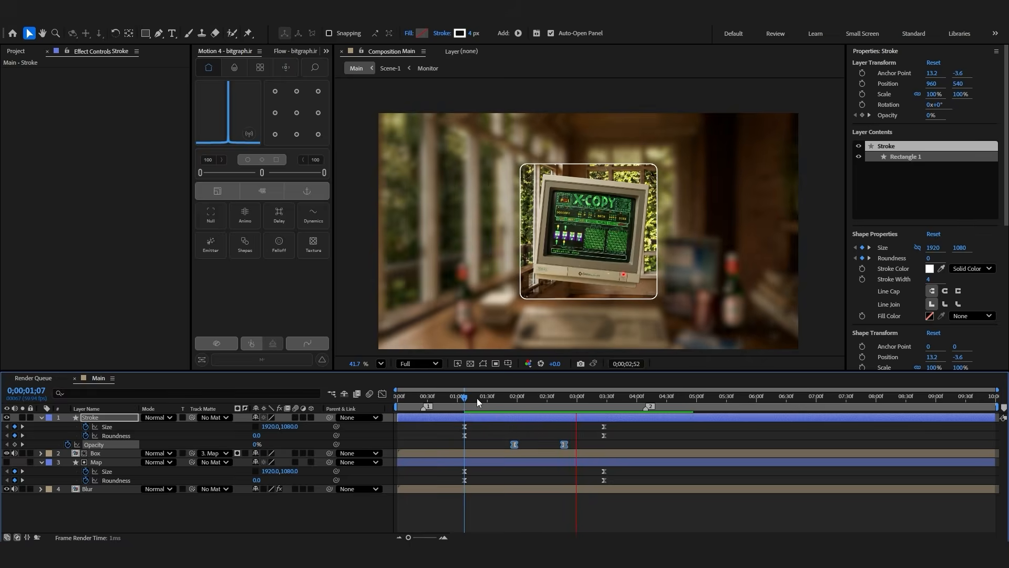
Spread the Stroke layer's Opacity keyframes to about 0;00;01;47 and 0;00;02;57, ease them and preview the fade
{"action": "left_click_drag", "start_coordinate": [468, 399], "coordinate": [510, 407]}
{"action": "key", "text": "shift+Page_Up"}
{"action": "key", "text": "shift+Page_Up"}
{"action": "key", "text": "shift+Page_Down"}
{"action": "left_click", "coordinate": [510, 455]}
{"action": "left_click_drag", "start_coordinate": [513, 444], "coordinate": [503, 443]}
{"action": "left_click", "coordinate": [531, 435]}
{"action": "left_click", "coordinate": [563, 402]}
{"action": "key", "text": "shift+Page_Down"}
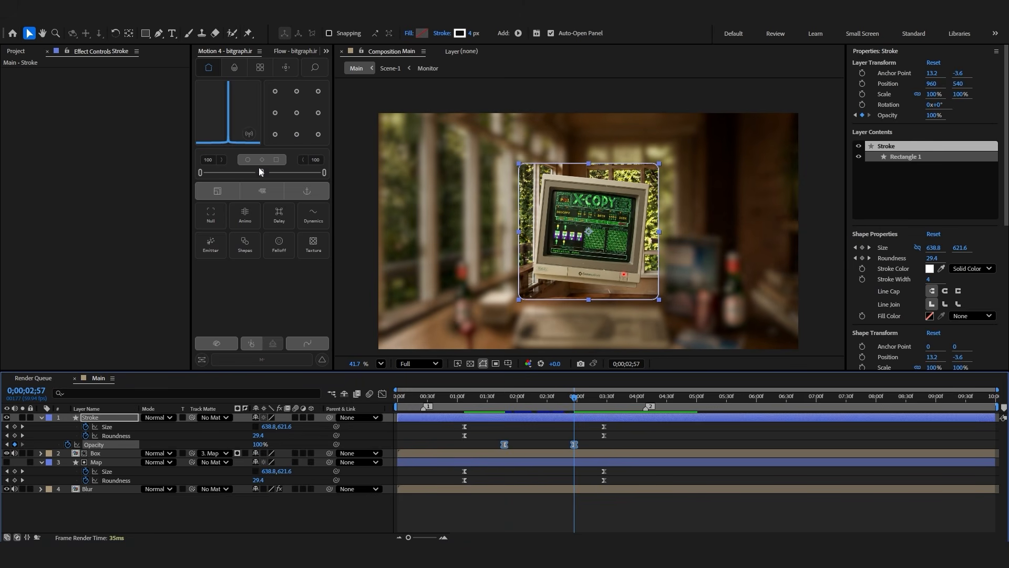
{"action": "left_click", "coordinate": [262, 173]}
{"action": "key", "text": "space"}
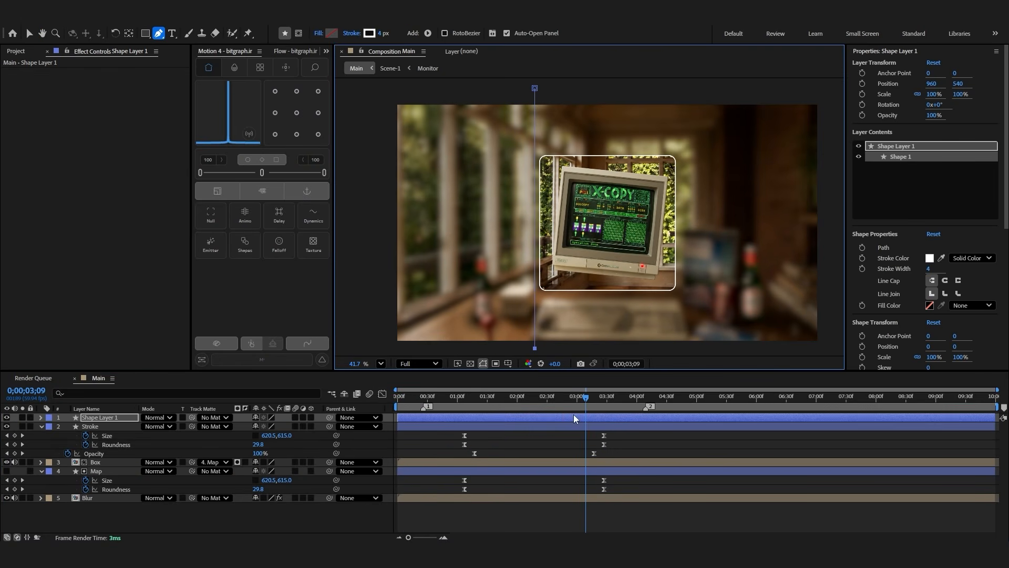
Centre the anchor point of the vertical line in Shape Layer 1, then duplicate the line and place the copy along the box's right edge
{"action": "left_click", "coordinate": [506, 418]}
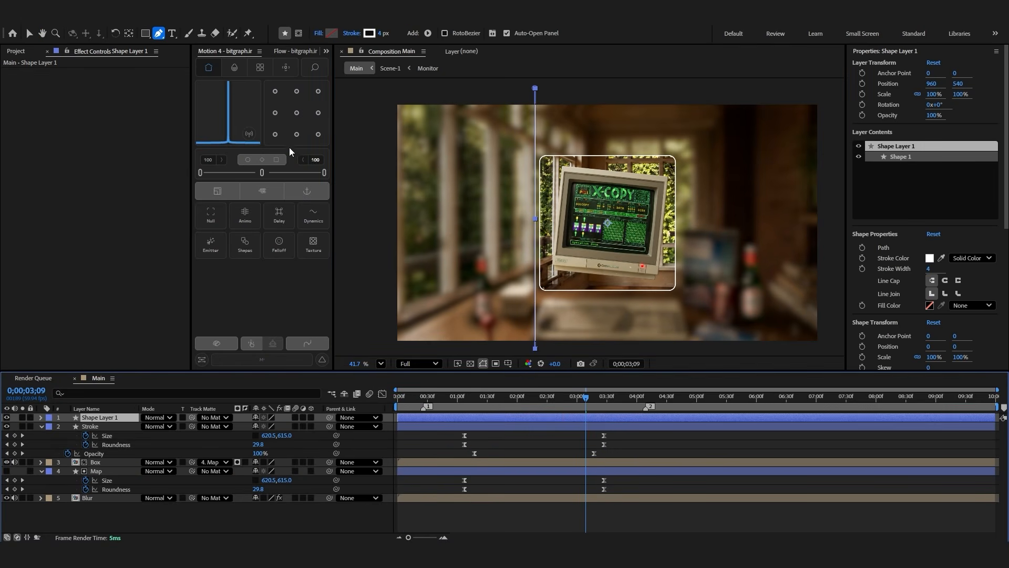
{"action": "left_click", "coordinate": [296, 113]}
{"action": "key", "text": "v"}
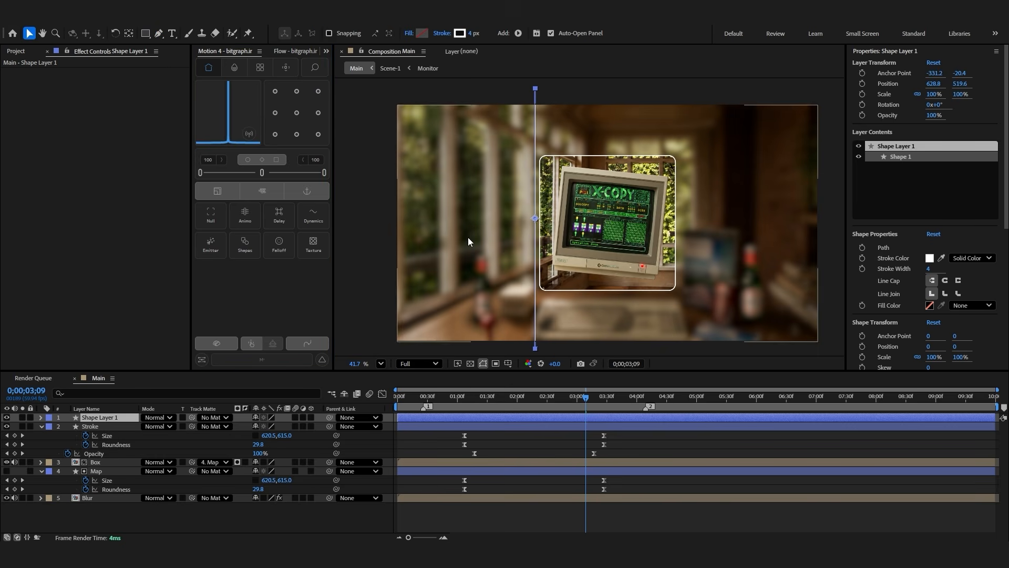
{"action": "key", "text": "ctrl+d"}
{"action": "left_click_drag", "start_coordinate": [536, 305], "coordinate": [677, 310]}
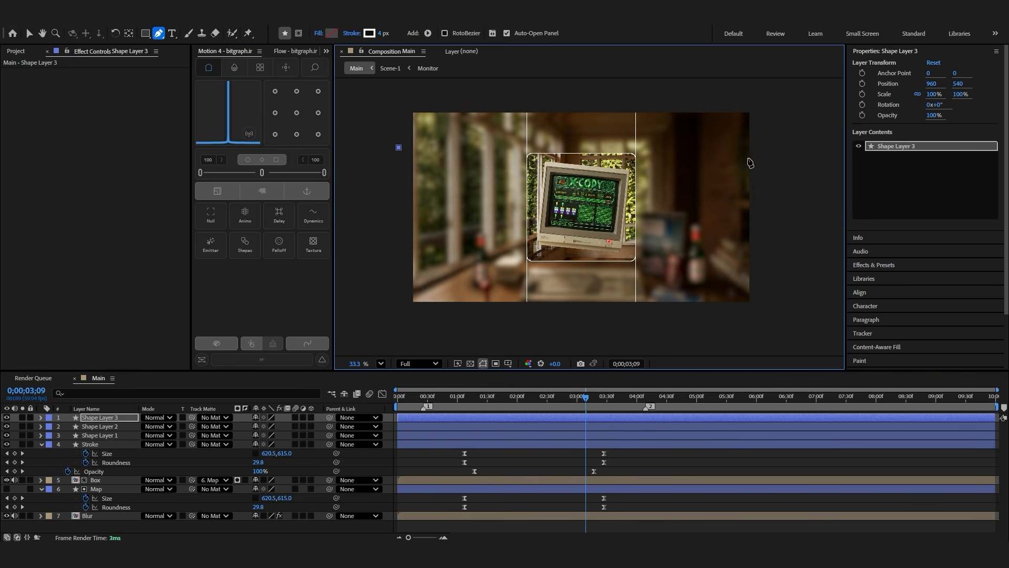
Finish a straight horizontal white line across the full frame along the box's top edge
{"action": "left_click", "coordinate": [769, 157], "text": "shift"}
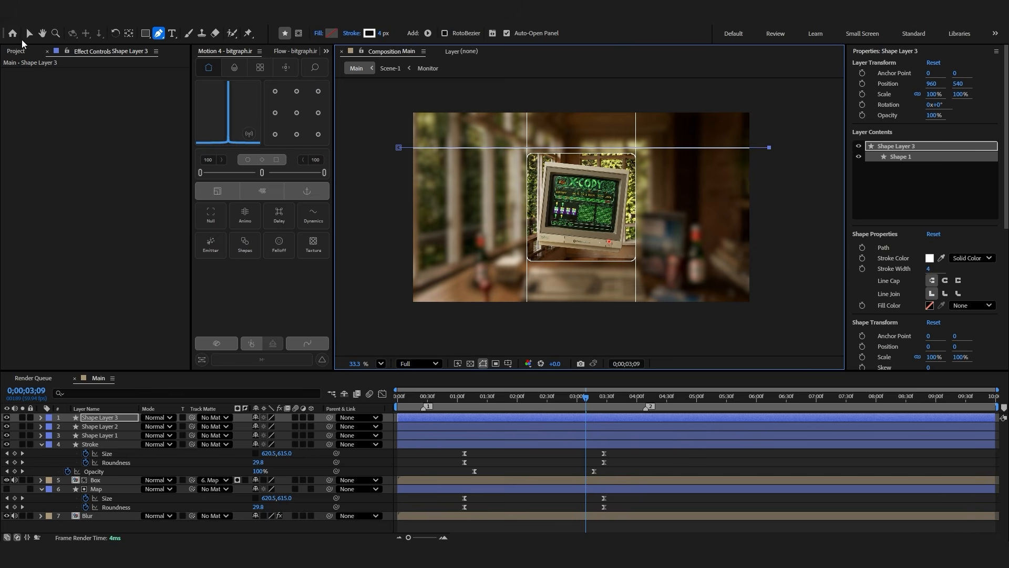
{"action": "left_click", "coordinate": [29, 34]}
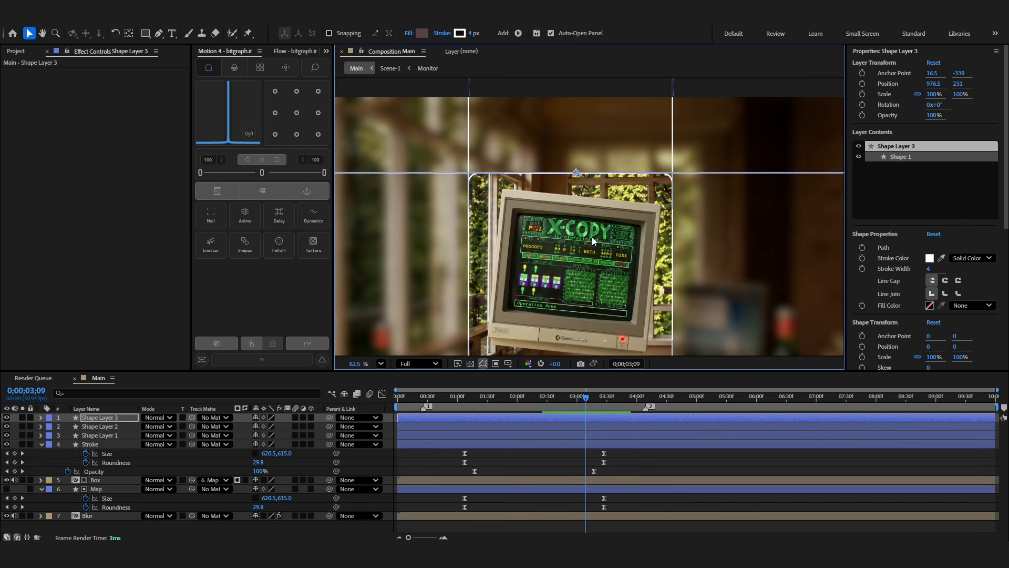
{"action": "scroll", "coordinate": [592, 237], "scroll_direction": "down", "scroll_amount": 2}
Give the four line layers, Shape Layer 1 to Shape Layer 4, an Orange label colour
{"action": "left_click", "coordinate": [49, 417]}
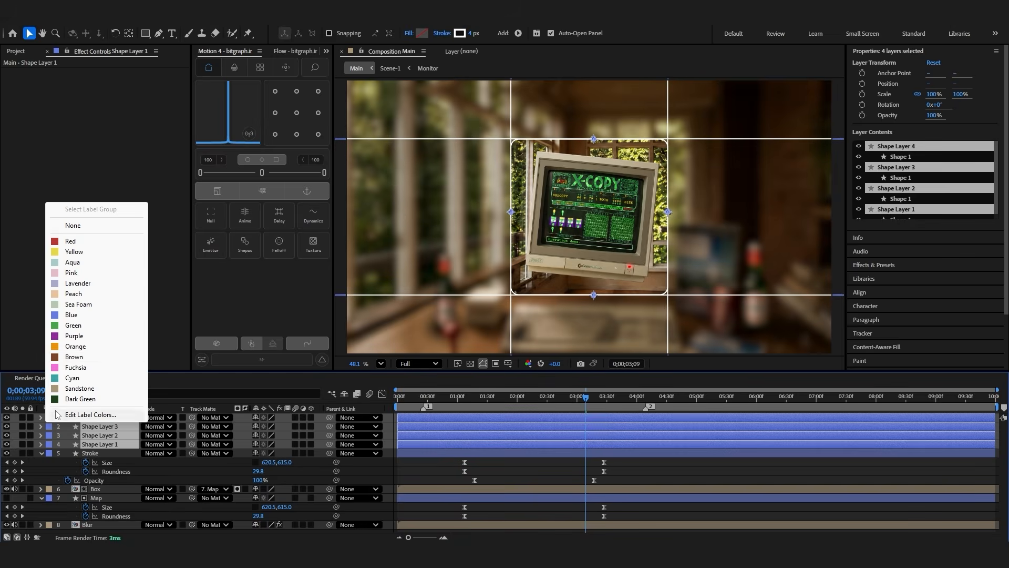
{"action": "left_click", "coordinate": [75, 346]}
{"action": "left_click", "coordinate": [510, 471]}
{"action": "left_click", "coordinate": [512, 467]}
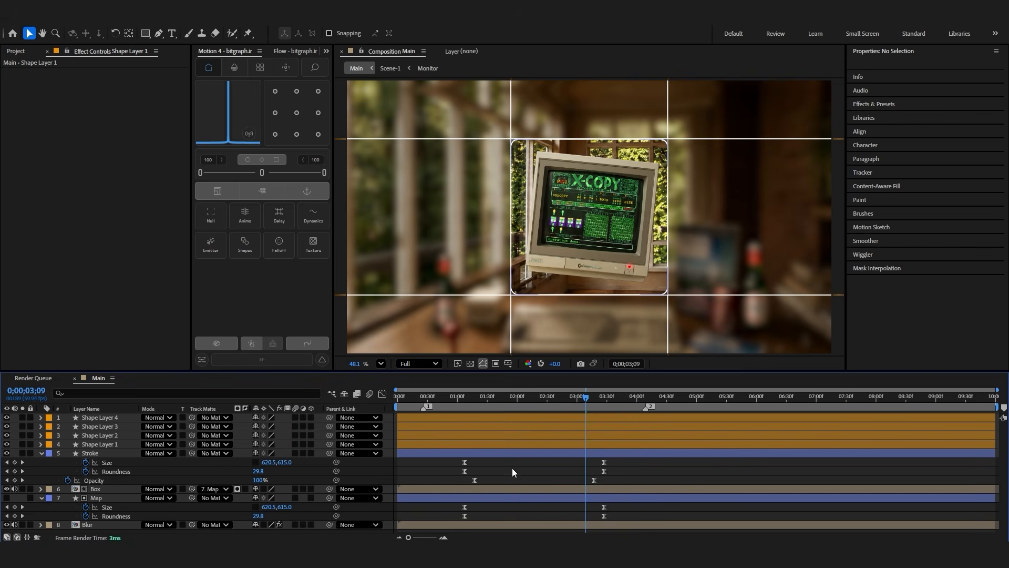
Taper the stroke of Shape Layer 1 with a Start Length and End Length of 55%
{"action": "left_click", "coordinate": [505, 444]}
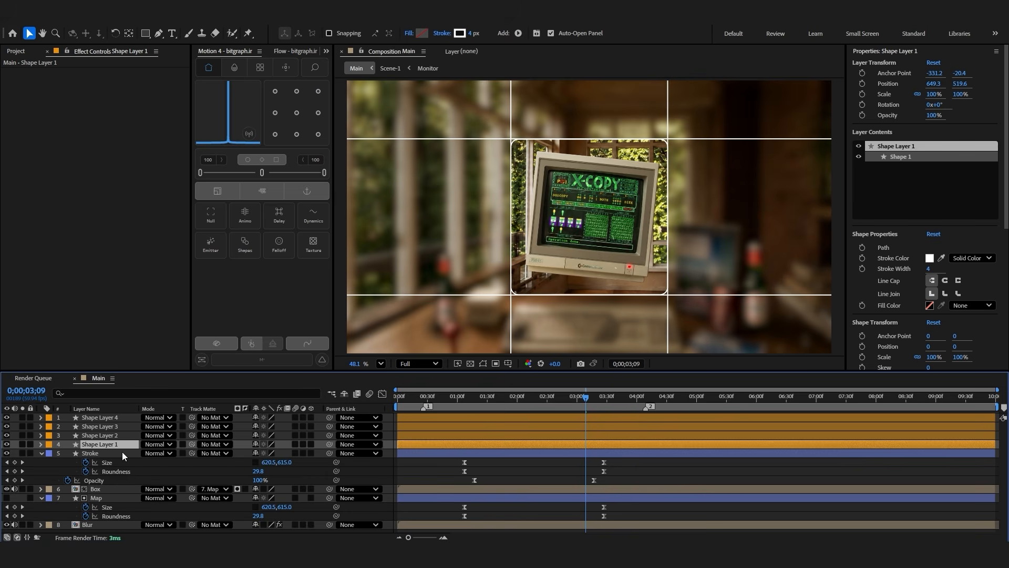
{"action": "key", "text": "ctrl+f"}
{"action": "type", "text": "taper"}
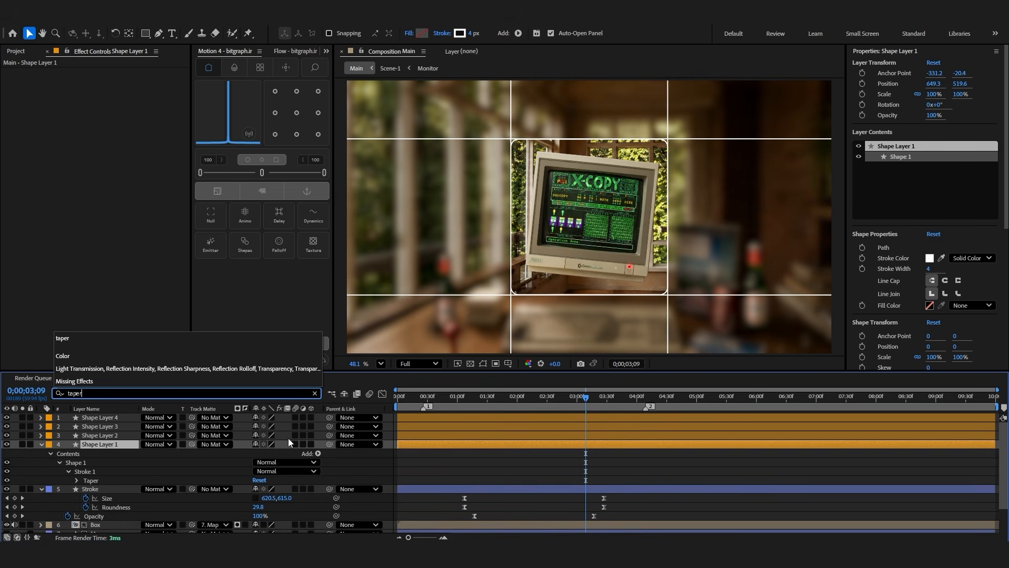
{"action": "left_click", "coordinate": [117, 455]}
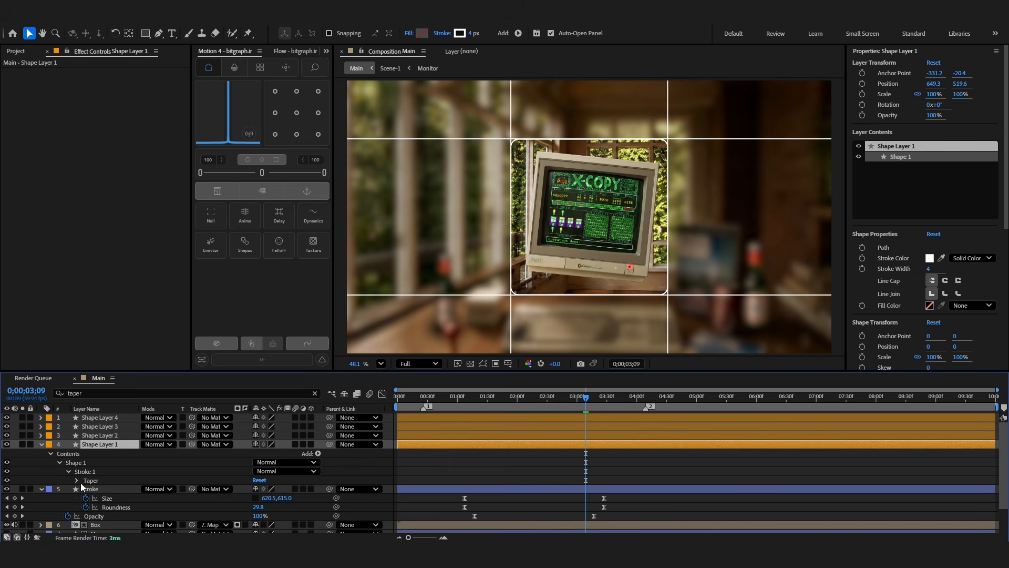
{"action": "left_click", "coordinate": [76, 481]}
{"action": "left_click", "coordinate": [100, 467]}
{"action": "scroll", "coordinate": [148, 479], "scroll_direction": "down", "scroll_amount": 1}
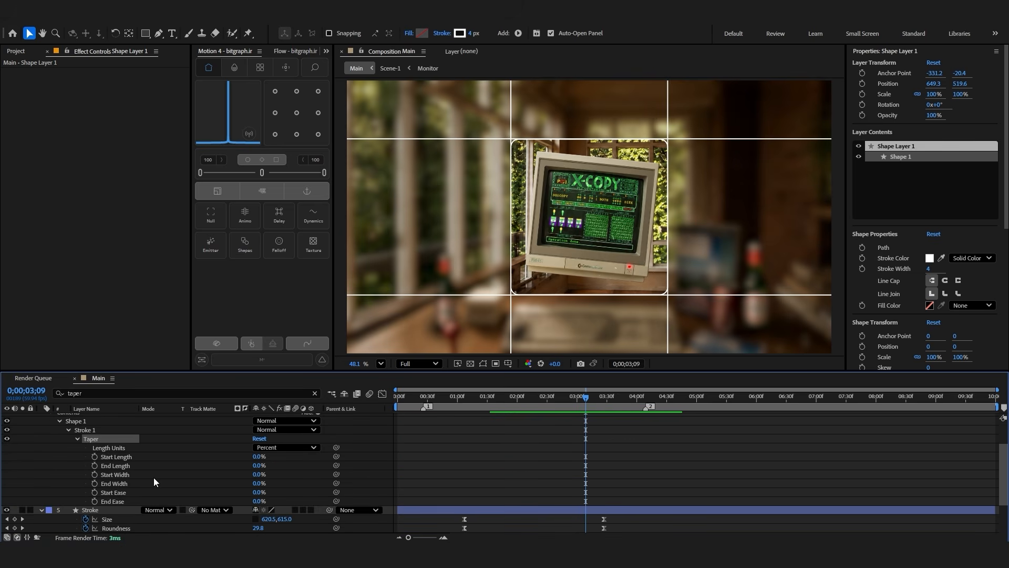
{"action": "type", "text": "55"}
{"action": "key", "text": "Tab"}
{"action": "type", "text": "55"}
{"action": "key", "text": "Return"}
{"action": "left_click", "coordinate": [569, 425]}
Copy the Taper settings of Shape Layer 1 to the strokes of Shape Layers 4, 3 and 2
{"action": "left_click", "coordinate": [97, 440]}
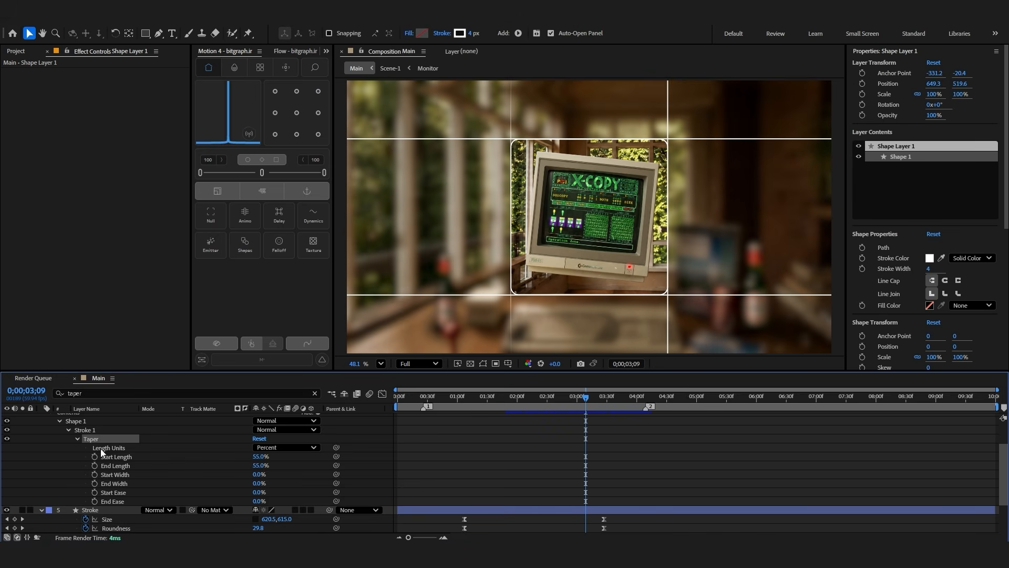
{"action": "scroll", "coordinate": [100, 448], "scroll_direction": "up", "scroll_amount": 2}
{"action": "left_click", "coordinate": [100, 436]}
{"action": "left_click", "coordinate": [101, 419], "text": "shift"}
{"action": "left_click", "coordinate": [176, 394]}
{"action": "key", "text": "BackSpace"}
{"action": "type", "text": "r"}
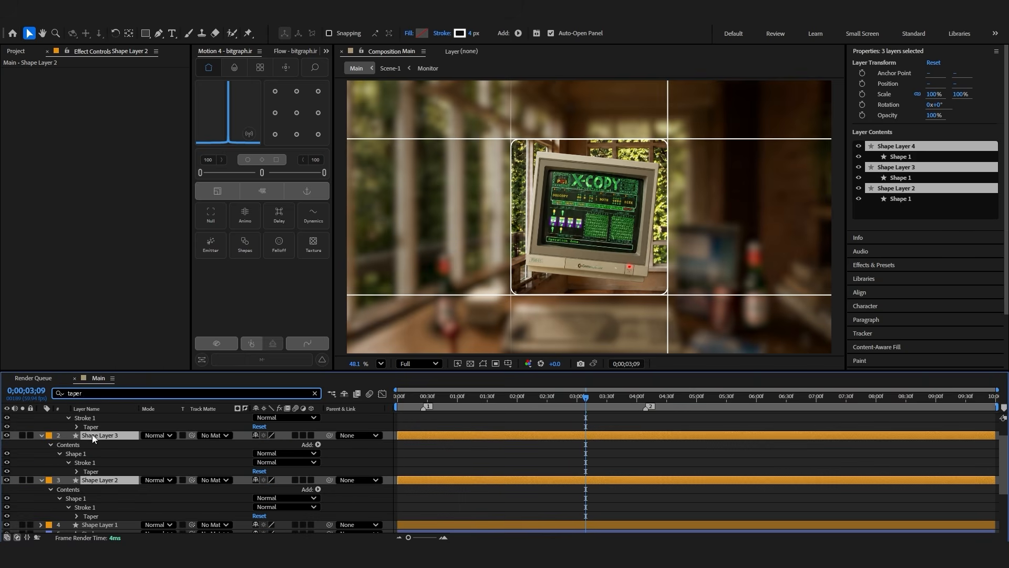
{"action": "left_click", "coordinate": [73, 426]}
{"action": "left_click", "coordinate": [106, 454]}
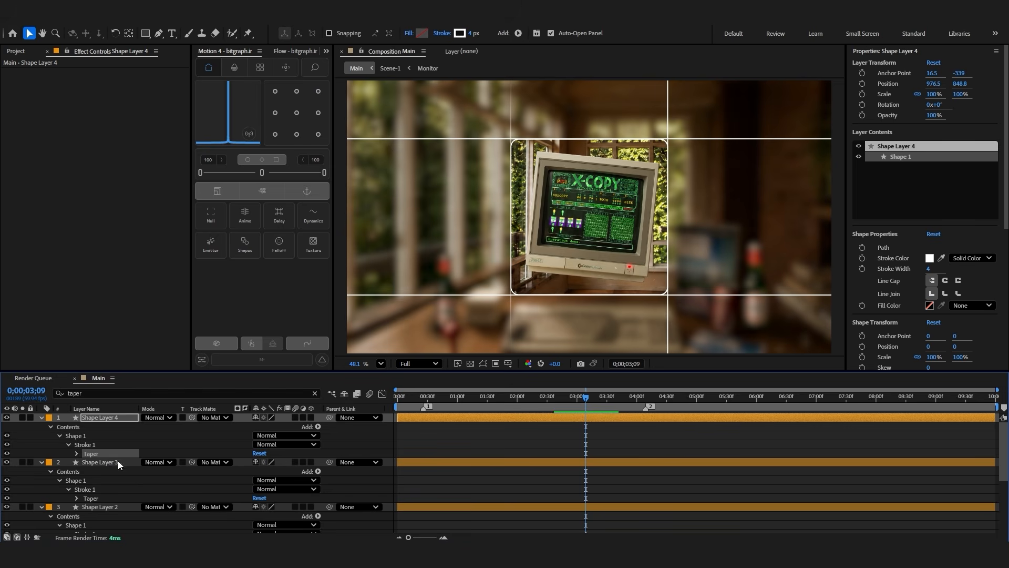
{"action": "left_click", "coordinate": [100, 497]}
{"action": "scroll", "coordinate": [104, 494], "scroll_direction": "down", "scroll_amount": 3}
{"action": "left_click", "coordinate": [100, 491]}
{"action": "scroll", "coordinate": [100, 491], "scroll_direction": "down", "scroll_amount": 2}
Move the four line layers together below the Box layer and above Map in the layer order
{"action": "left_click", "coordinate": [101, 444]}
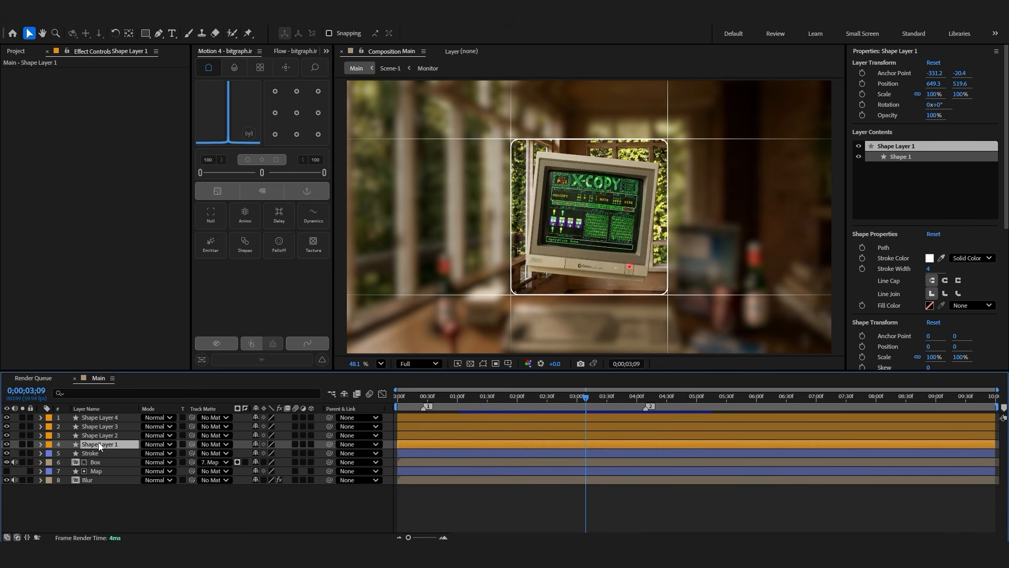
{"action": "left_click", "coordinate": [101, 419], "text": "shift"}
{"action": "left_click_drag", "start_coordinate": [102, 426], "coordinate": [101, 465]}
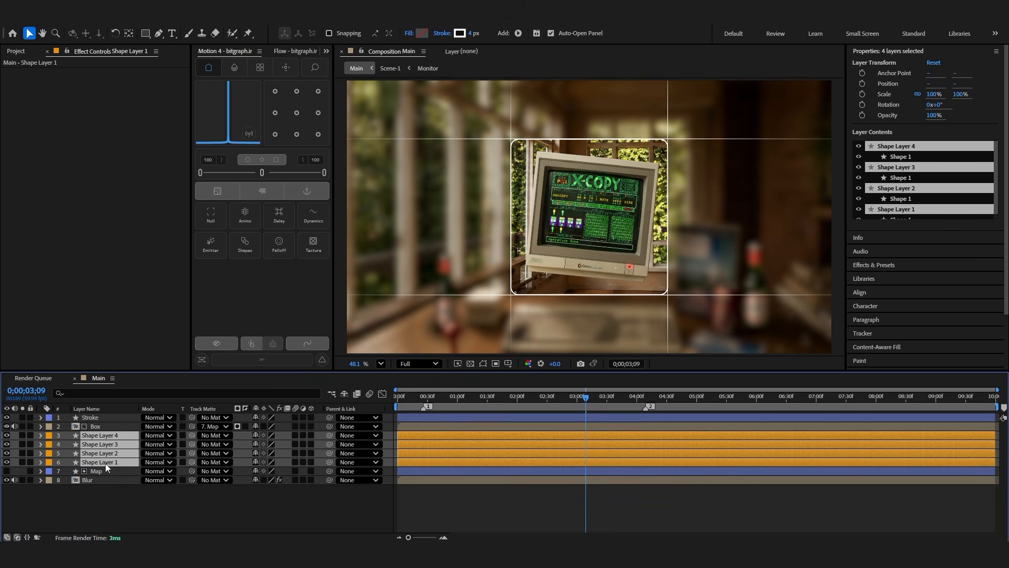
Add Position keyframes to all four line layers at 0;00;04;09 and at 0;00;00;26
{"action": "key", "text": "k"}
{"action": "key", "text": "p"}
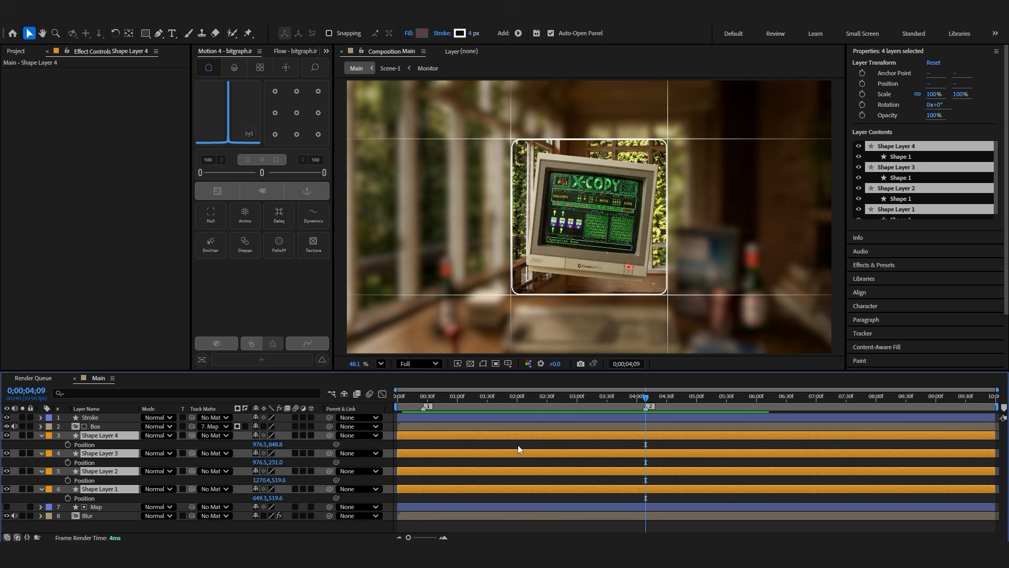
{"action": "left_click", "coordinate": [68, 445]}
{"action": "left_click", "coordinate": [425, 399]}
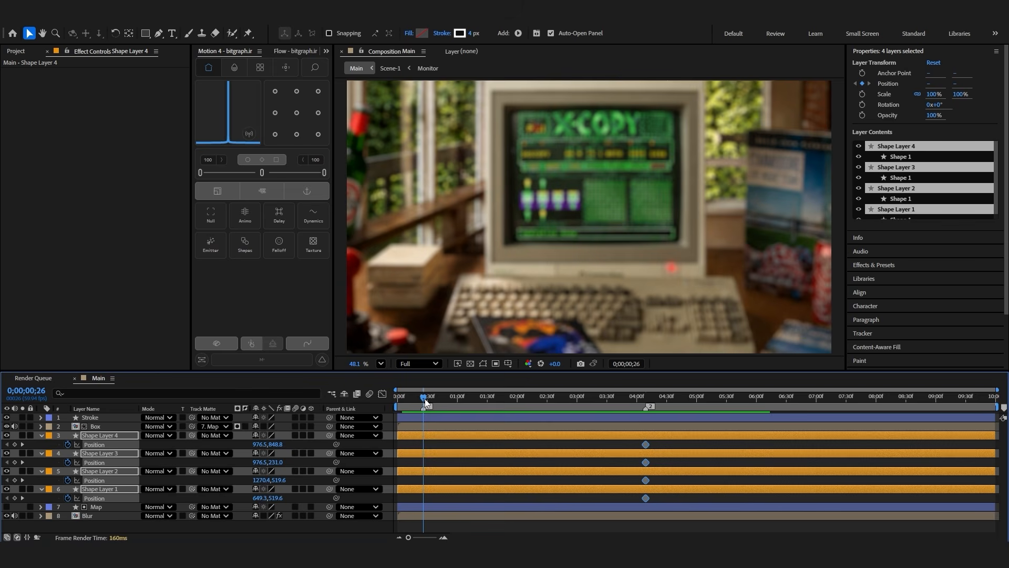
{"action": "left_click", "coordinate": [15, 445]}
At 0;00;00;26, move the left line to X -12.7 and the right line to X 1939.4, just outside the frame
{"action": "left_click_drag", "start_coordinate": [261, 498], "coordinate": [124, 521]}
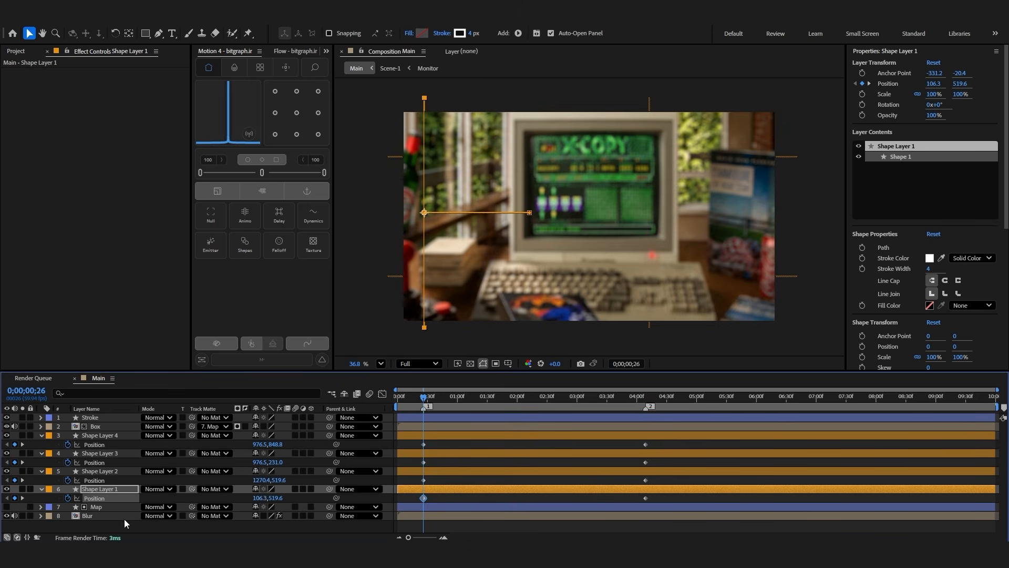
{"action": "left_click_drag", "start_coordinate": [252, 501], "coordinate": [202, 505]}
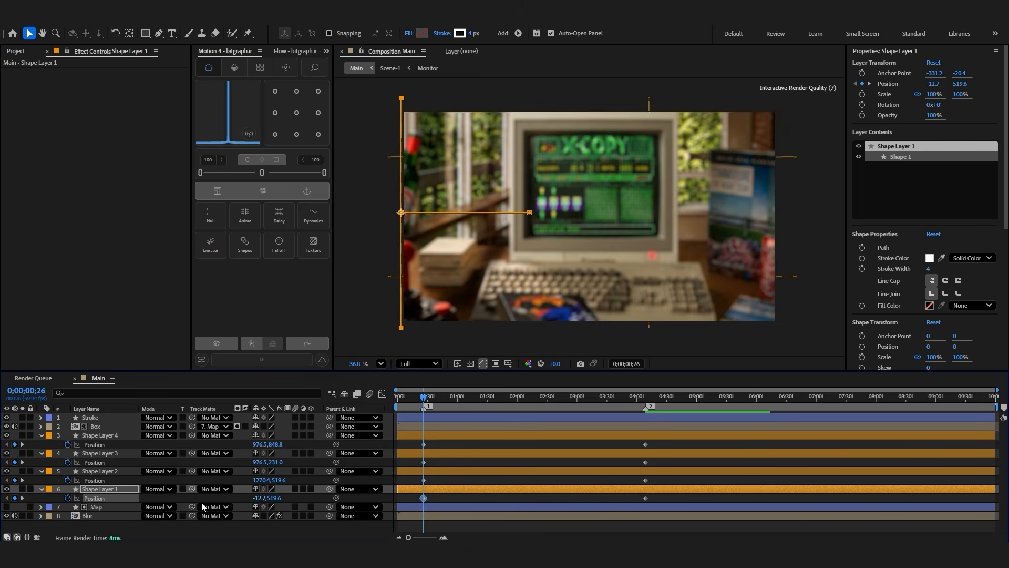
{"action": "left_click_drag", "start_coordinate": [261, 483], "coordinate": [562, 484]}
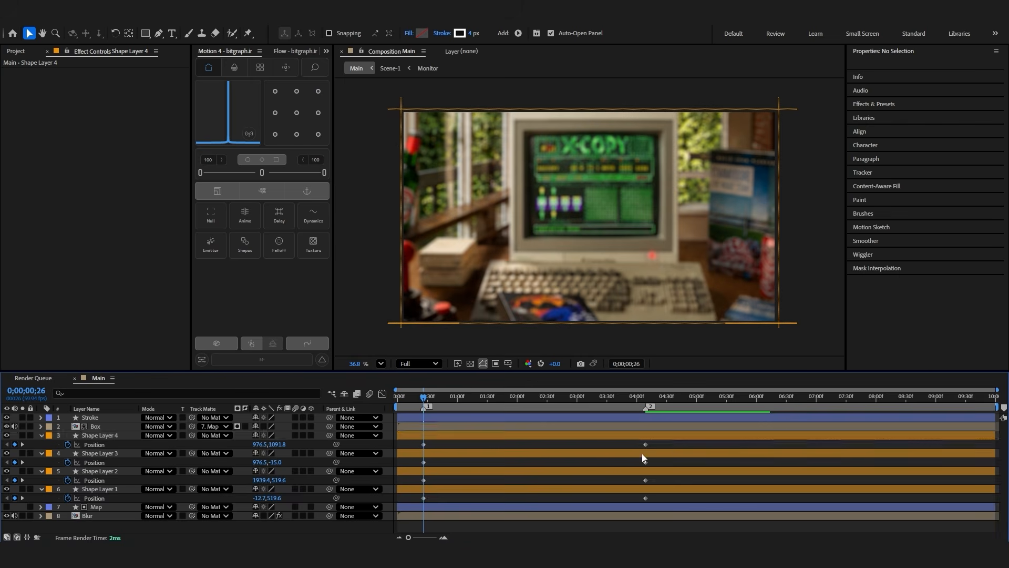
Ease all Position keyframes of the four line layers and preview the lines moving in
{"action": "left_click_drag", "start_coordinate": [666, 441], "coordinate": [420, 527]}
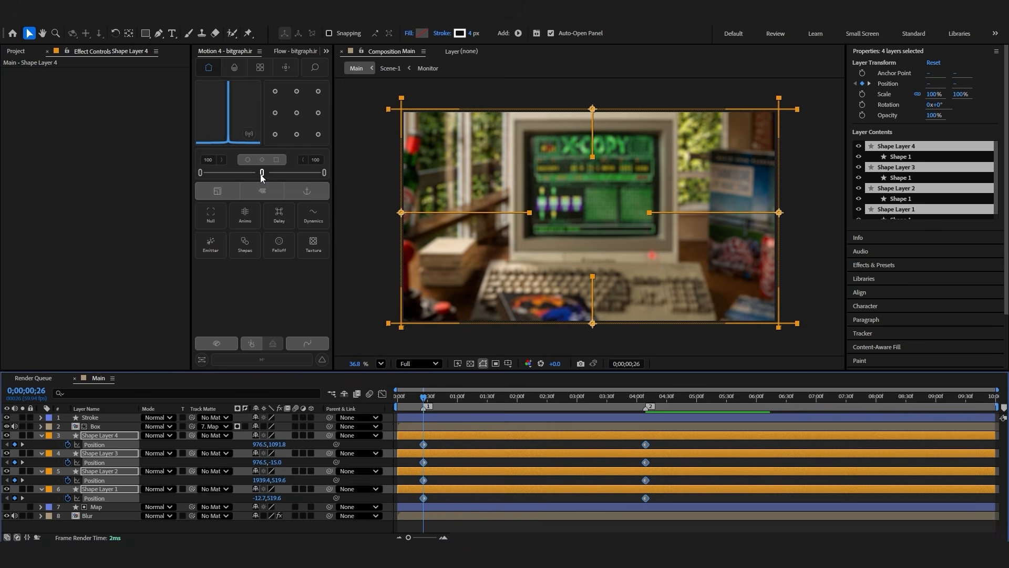
{"action": "left_click", "coordinate": [261, 175]}
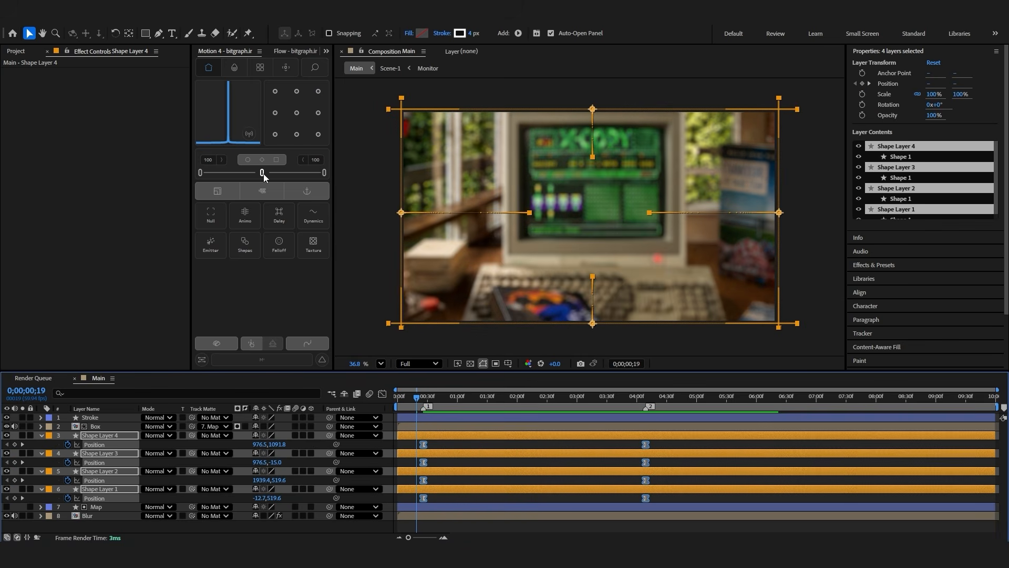
{"action": "left_click", "coordinate": [264, 174]}
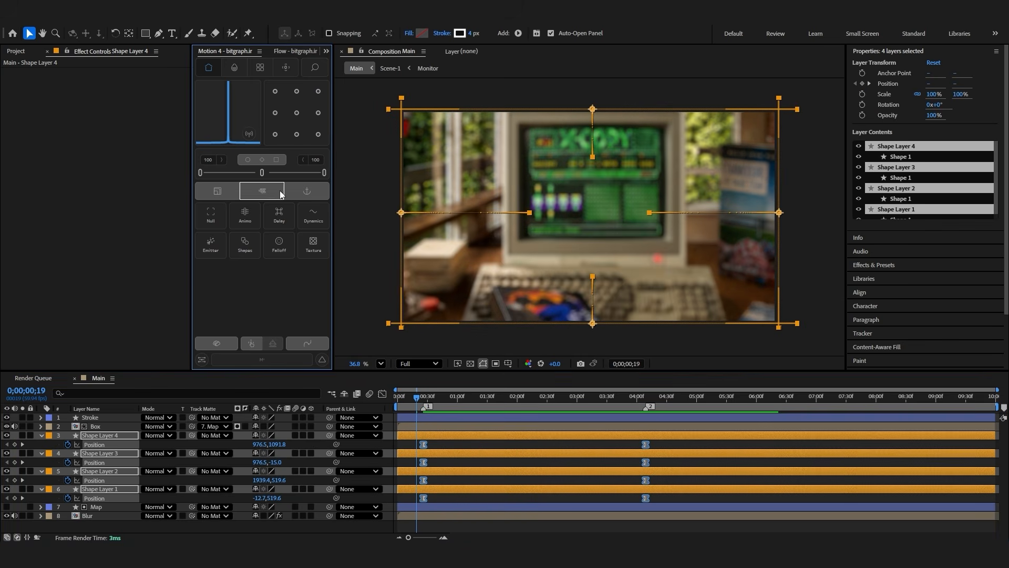
{"action": "key", "text": "space"}
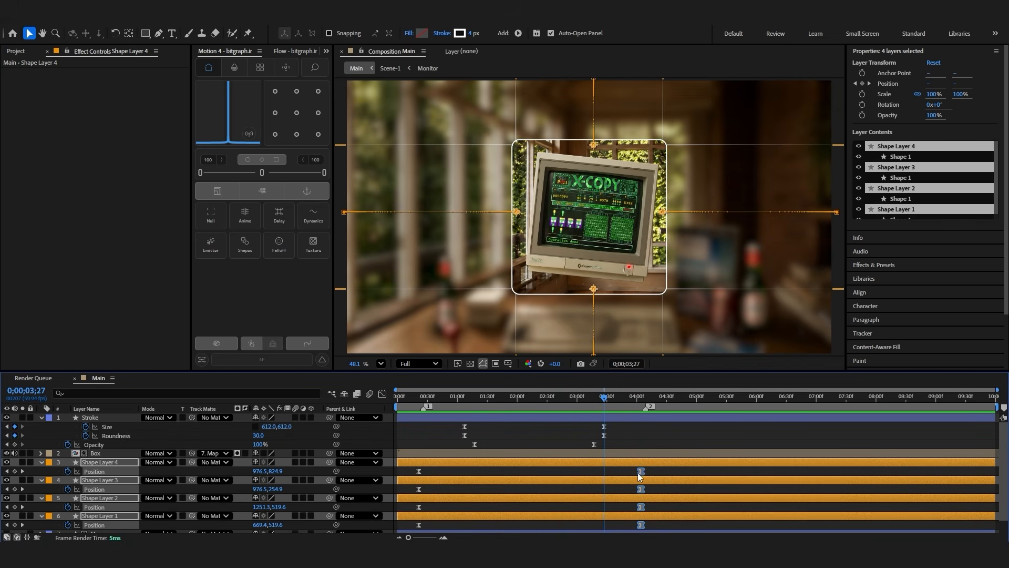
Retime the four lines' Position keyframes to start at 0;00;01;07 and end at about 0;00;03;17, then ease them and preview
{"action": "left_click_drag", "start_coordinate": [509, 398], "coordinate": [604, 405]}
{"action": "left_click_drag", "start_coordinate": [660, 469], "coordinate": [594, 472]}
{"action": "left_click_drag", "start_coordinate": [438, 467], "coordinate": [464, 471]}
{"action": "left_click_drag", "start_coordinate": [607, 467], "coordinate": [428, 533]}
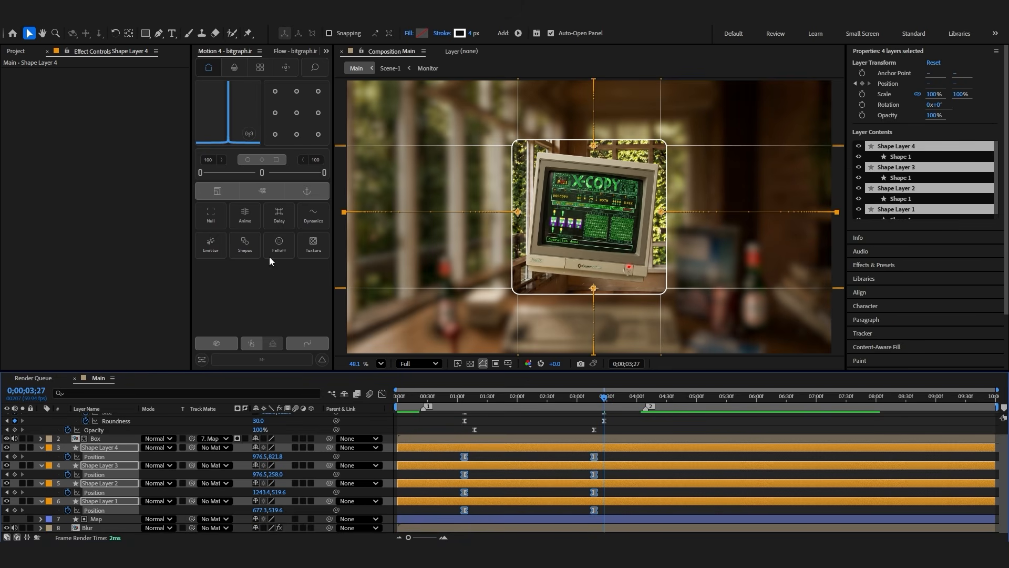
{"action": "left_click", "coordinate": [262, 174]}
{"action": "left_click_drag", "start_coordinate": [409, 398], "coordinate": [384, 400]}
{"action": "key", "text": "space"}
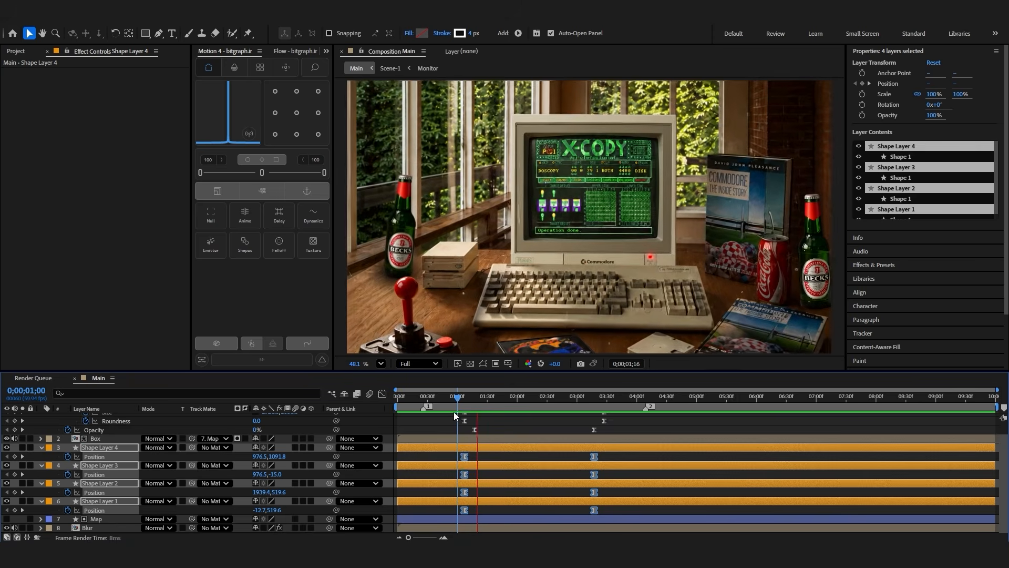
Preview the line animation and stagger it by delaying Shape Layer 3 about 10 frames and Shape Layer 2 about 5 frames
{"action": "left_click_drag", "start_coordinate": [459, 399], "coordinate": [469, 402]}
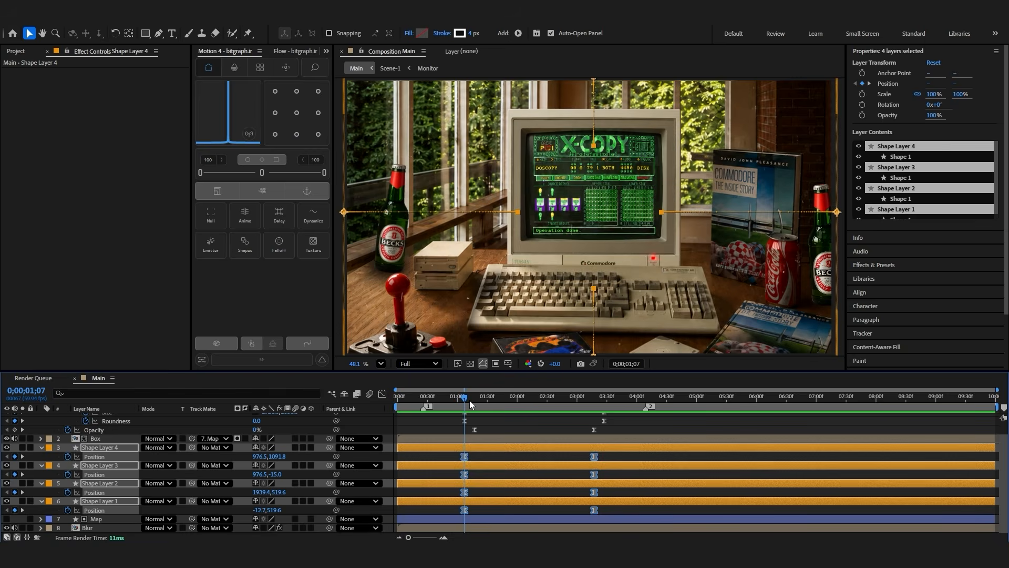
{"action": "key", "text": "k"}
{"action": "left_click", "coordinate": [484, 472]}
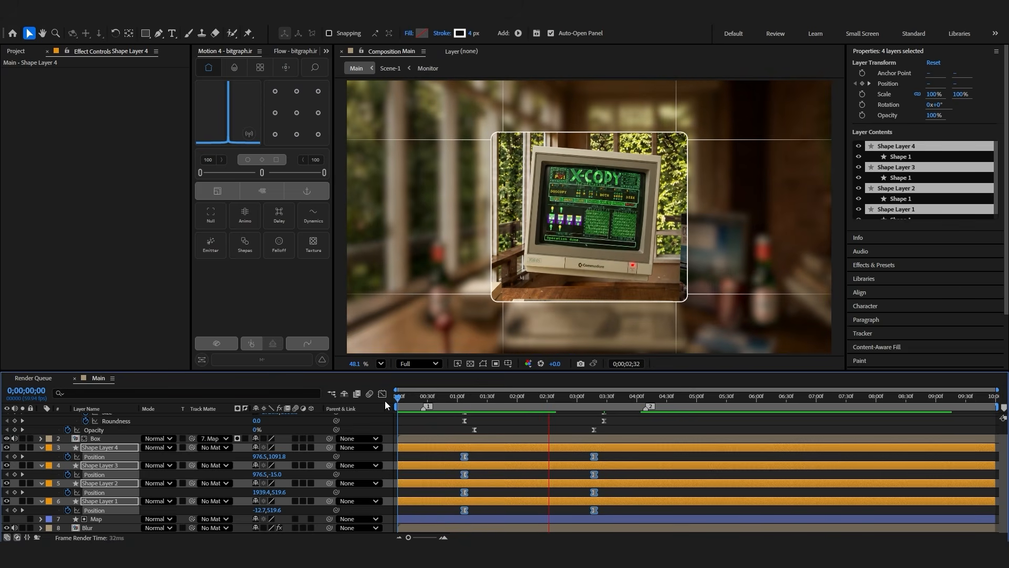
{"action": "left_click", "coordinate": [457, 399]}
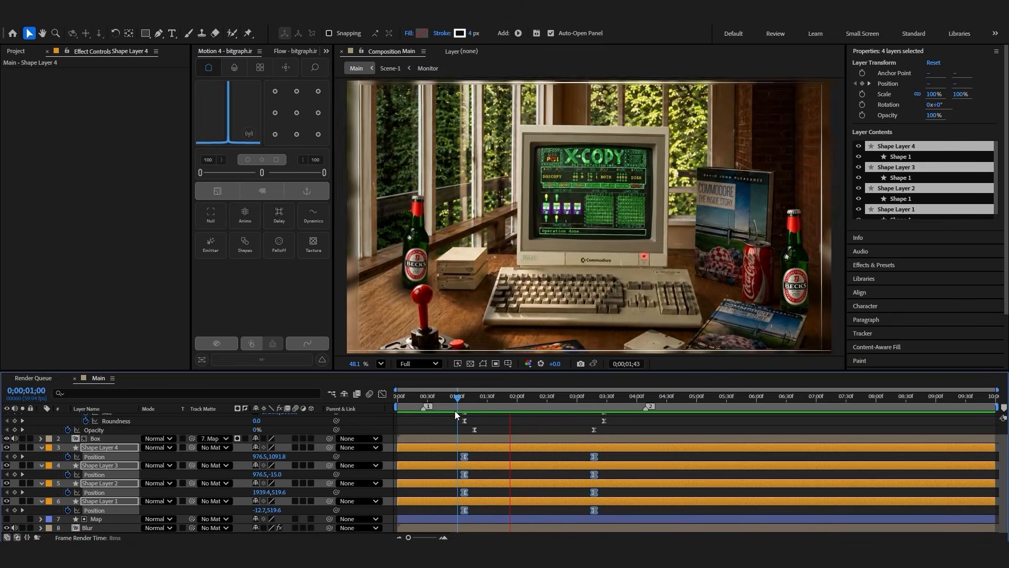
{"action": "left_click", "coordinate": [469, 399]}
{"action": "key", "text": "k"}
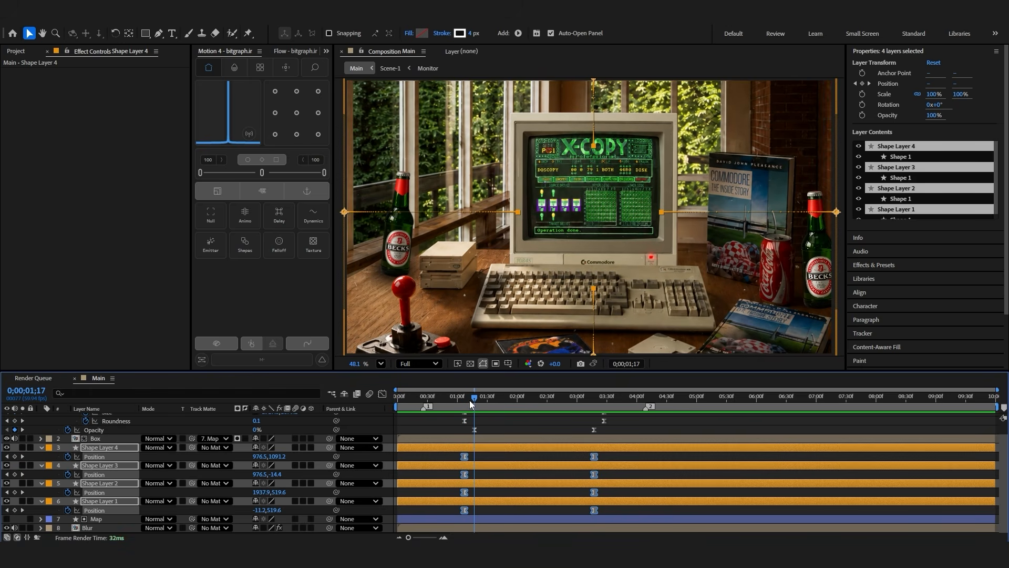
{"action": "left_click", "coordinate": [487, 471]}
{"action": "mouse_move", "coordinate": [482, 465]}
{"action": "left_mouse_down"}
{"action": "mouse_move", "coordinate": [493, 465]}
{"action": "mouse_move", "coordinate": [488, 482]}
{"action": "left_mouse_up"}
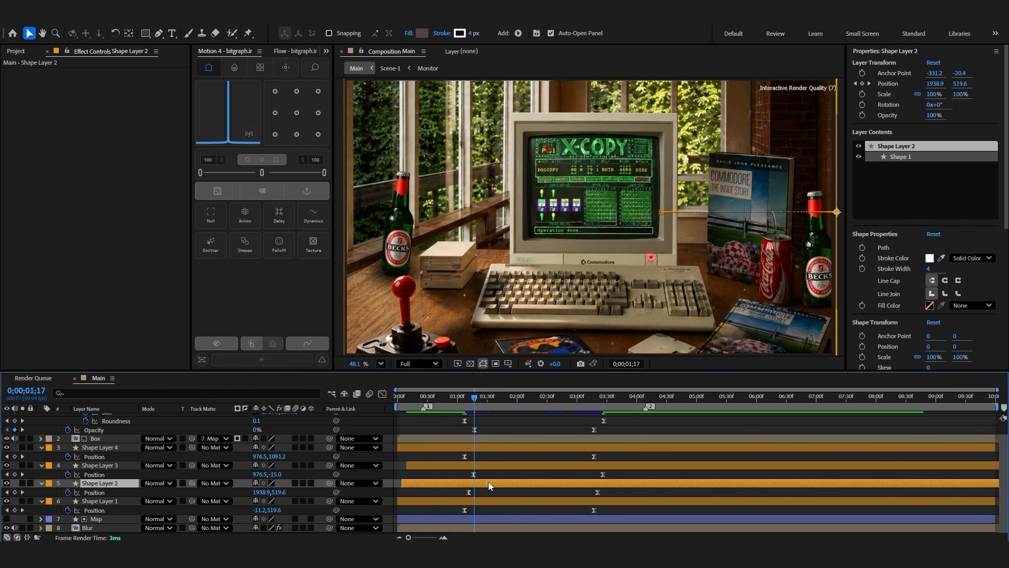
{"action": "left_click", "coordinate": [484, 466]}
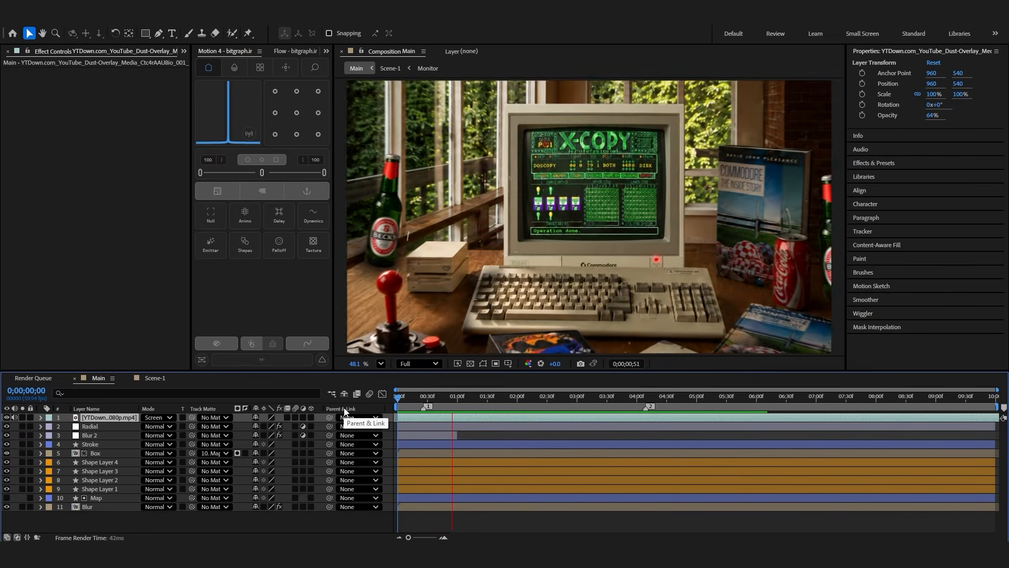